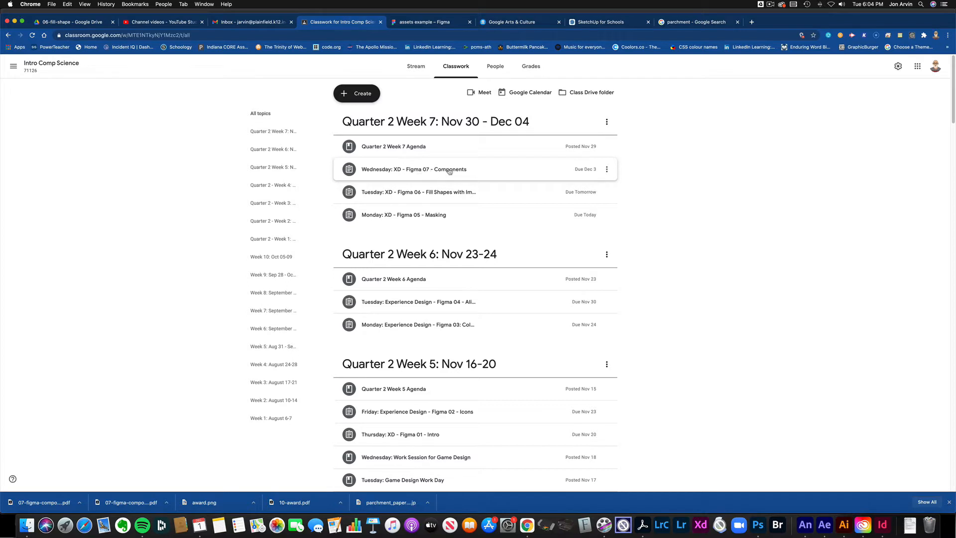
Step: Expand the Figma 07 - Components assignment in Classroom, then view its handout in Acrobat
click(368, 170)
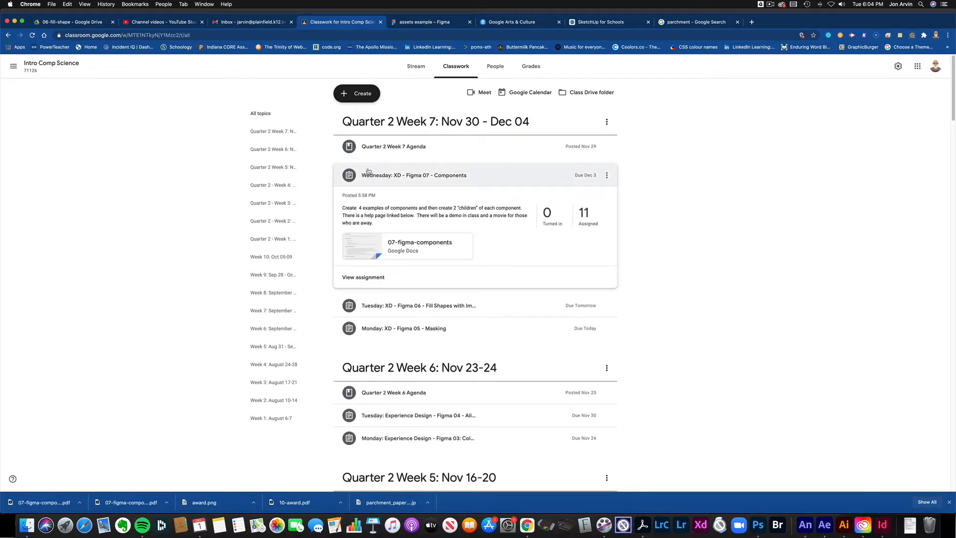
click(643, 525)
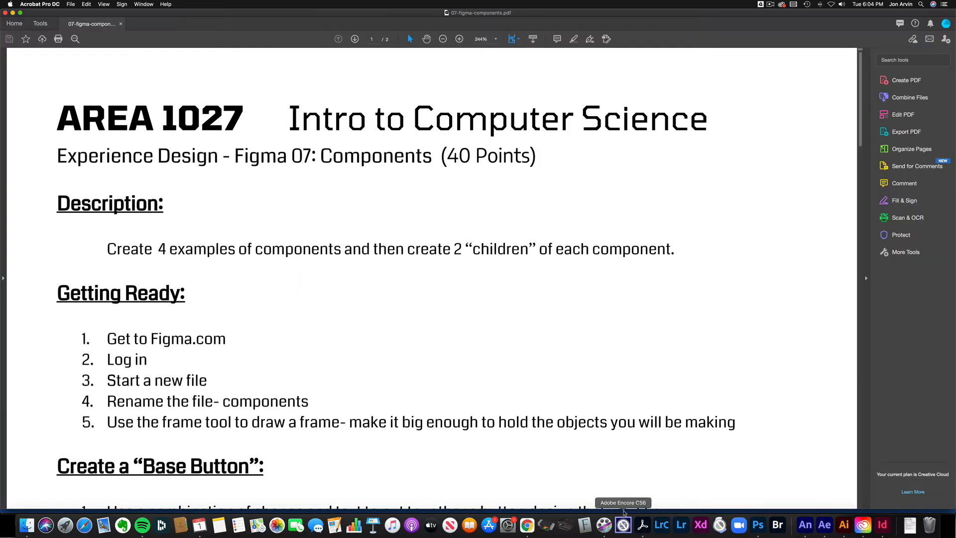
Step: Read the handout's rename, Base Button and Next Button steps, continuing to page 2
scroll(288, 336, down, 6)
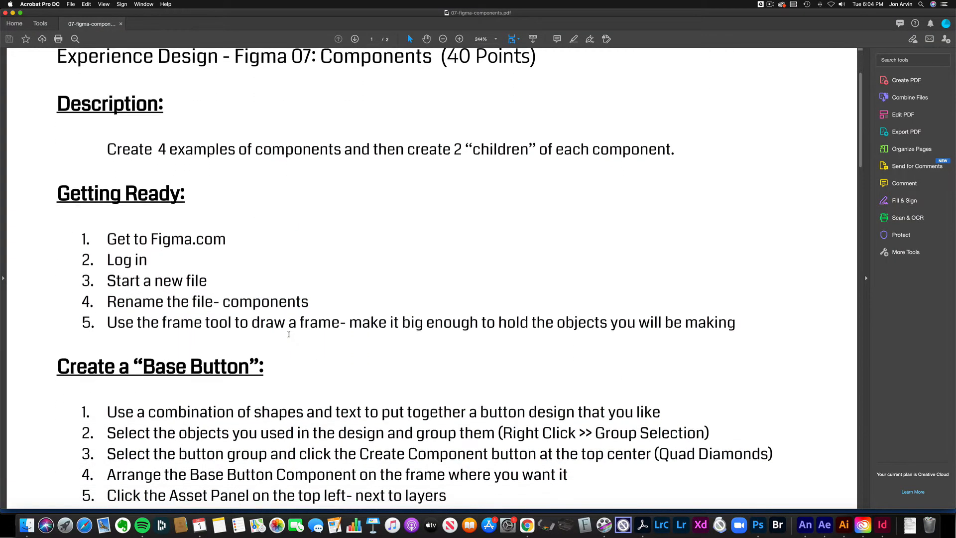
scroll(288, 335, down, 1)
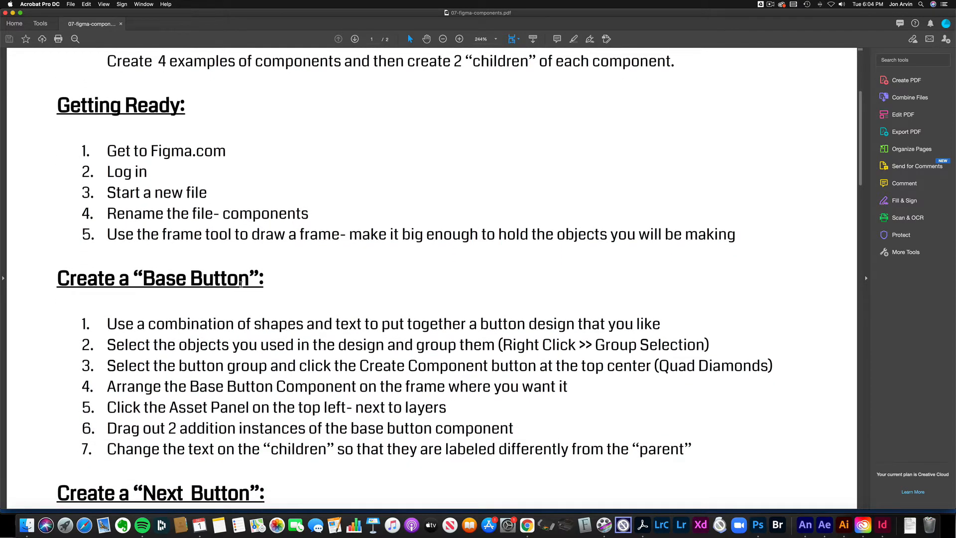
drag(204, 216, 279, 215)
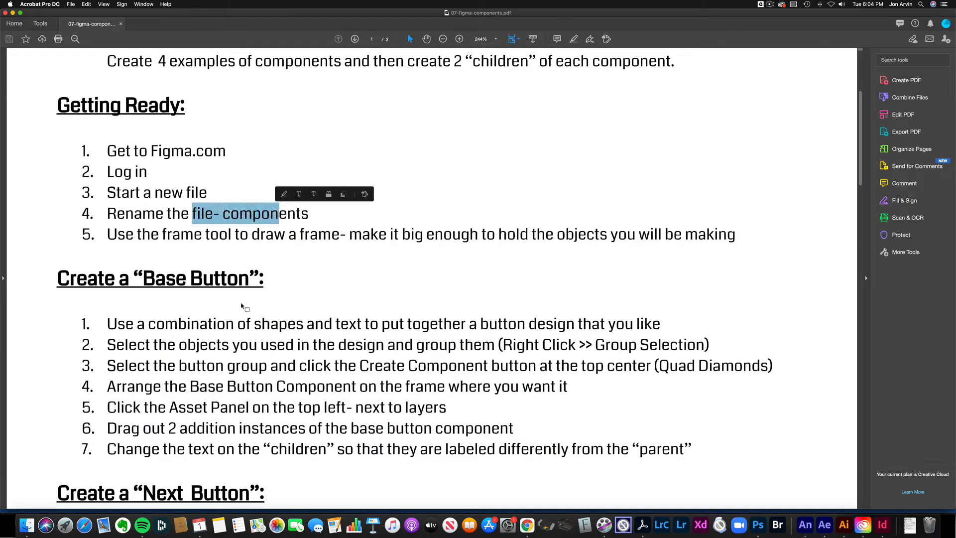
drag(133, 278, 268, 309)
scroll(267, 313, down, 4)
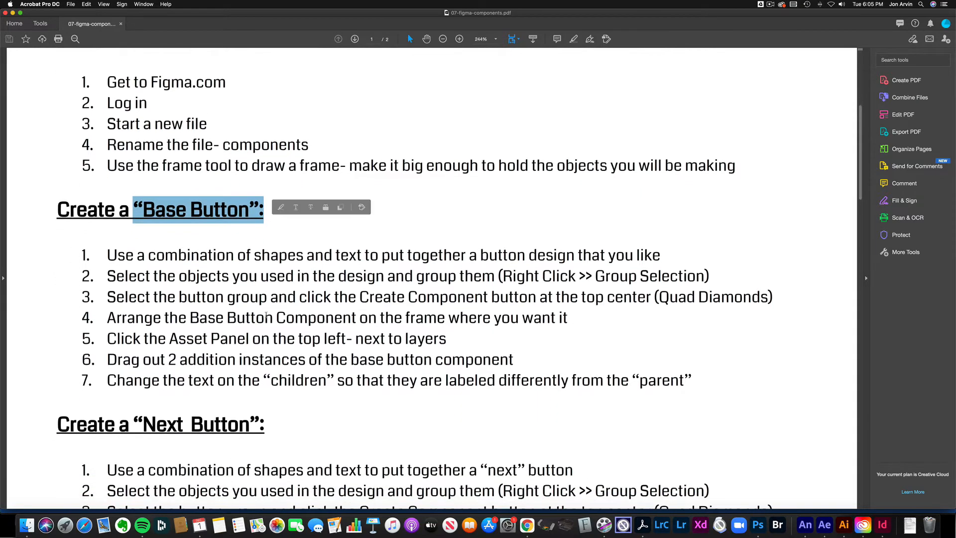
scroll(258, 316, down, 7)
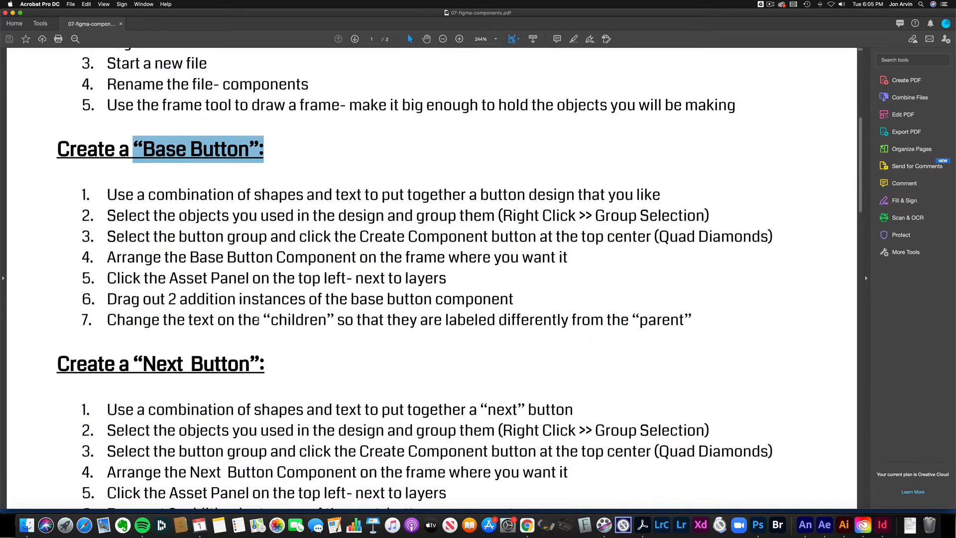
drag(134, 300, 264, 322)
scroll(264, 321, down, 8)
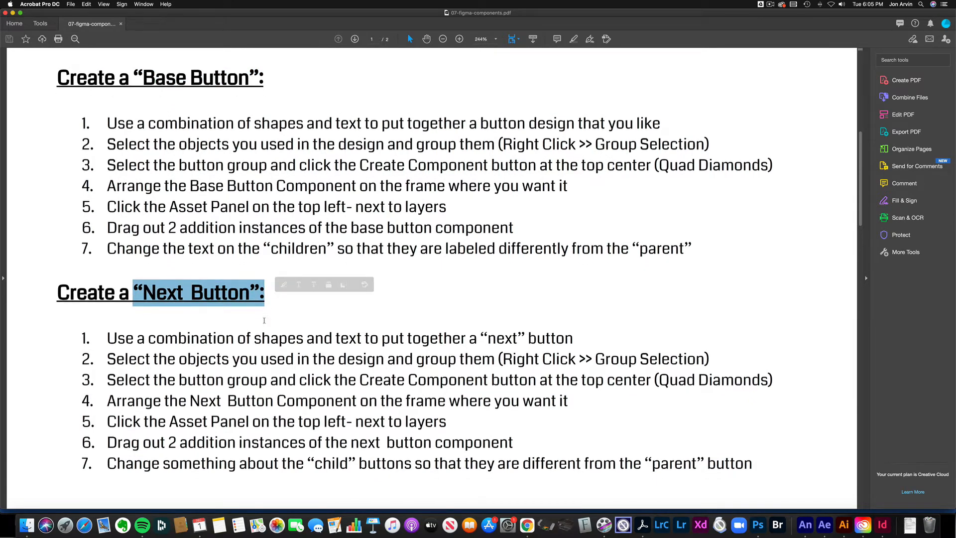
scroll(264, 319, down, 16)
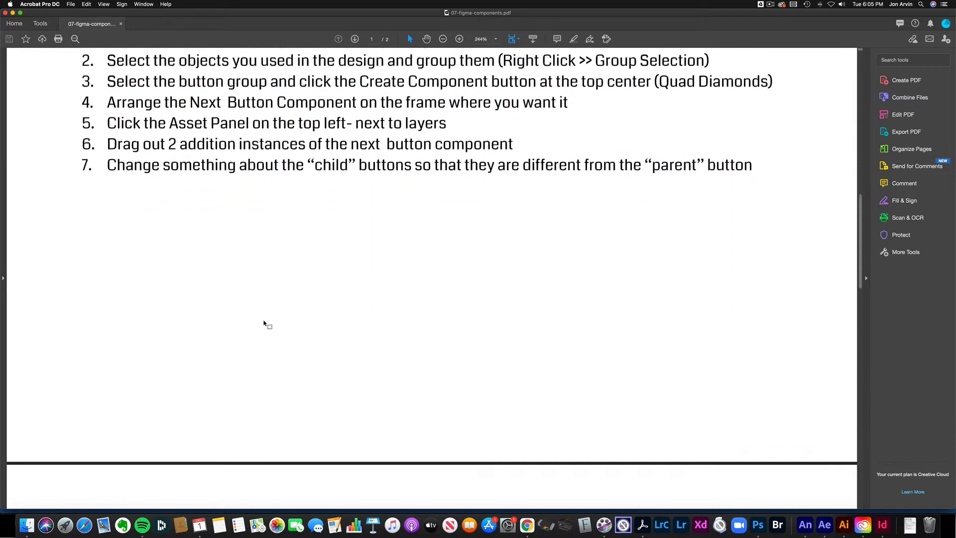
scroll(268, 324, down, 13)
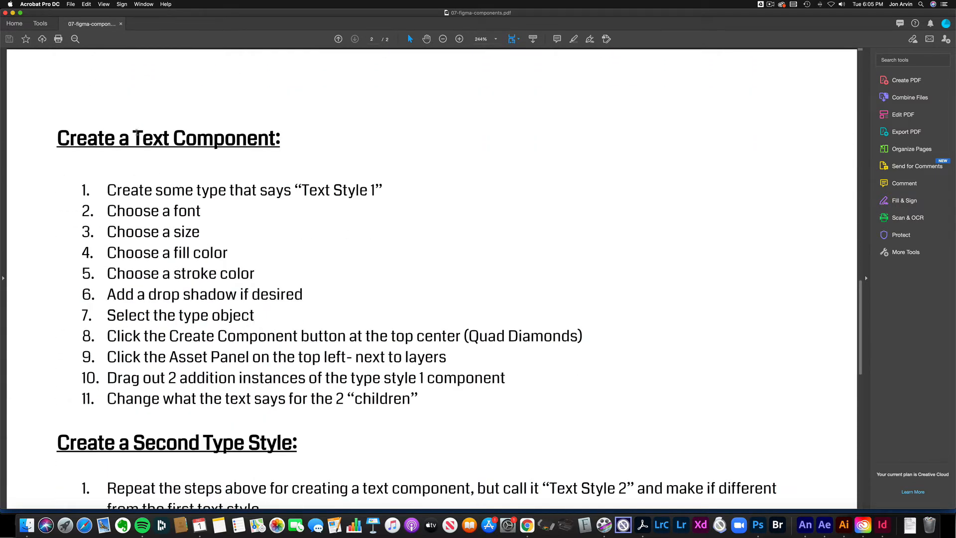
Step: Highlight the Create a Text Component and Second Type Style headings on page 2
drag(133, 134, 274, 141)
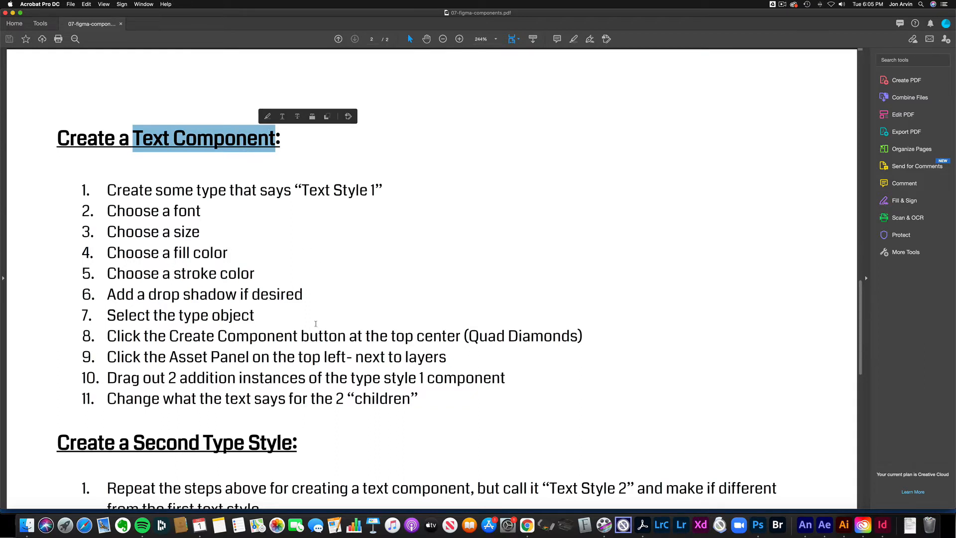
scroll(316, 323, down, 6)
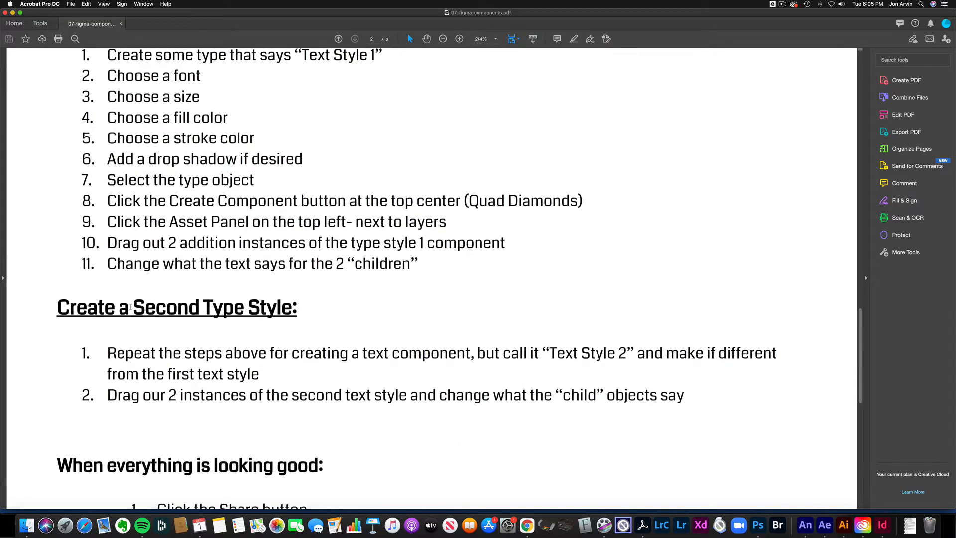
drag(131, 307, 297, 310)
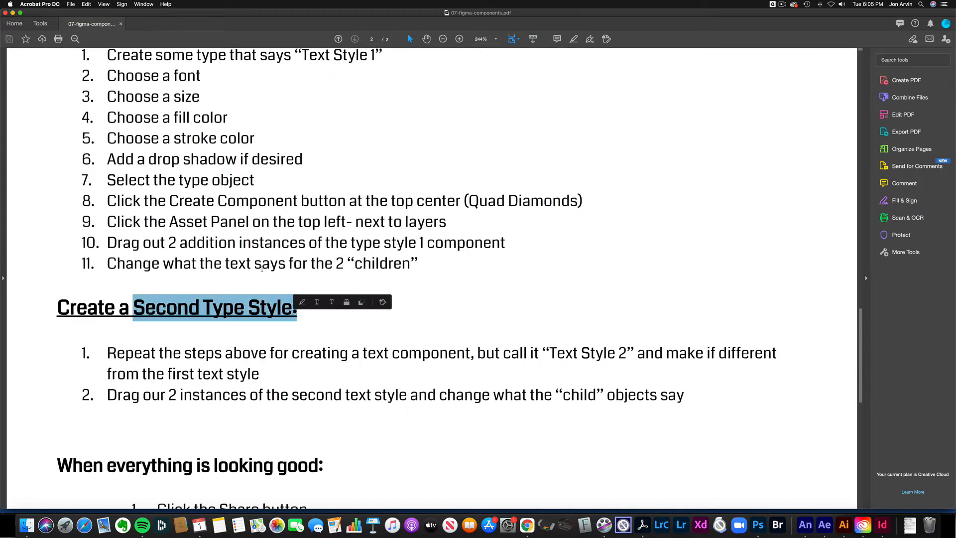
scroll(261, 269, up, 5)
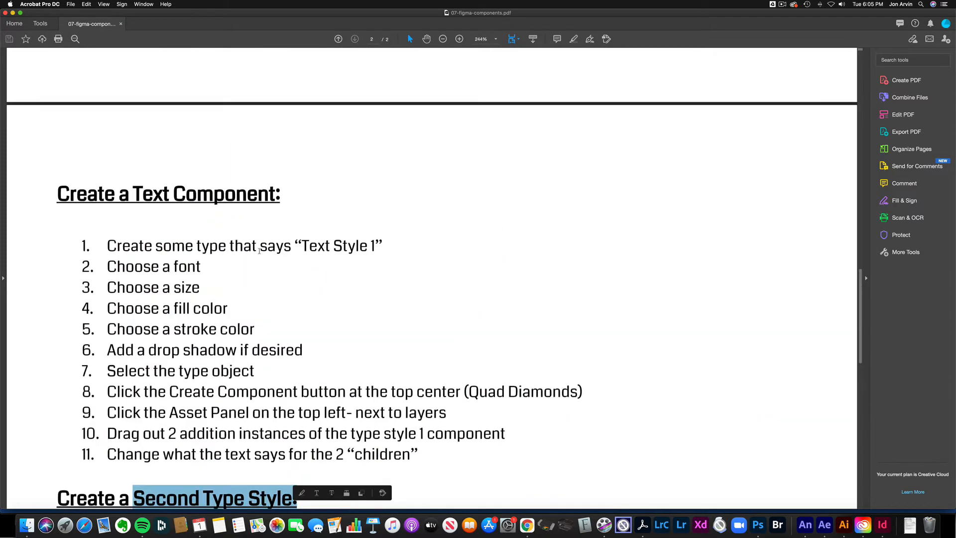
scroll(259, 250, down, 2)
scroll(290, 411, down, 1)
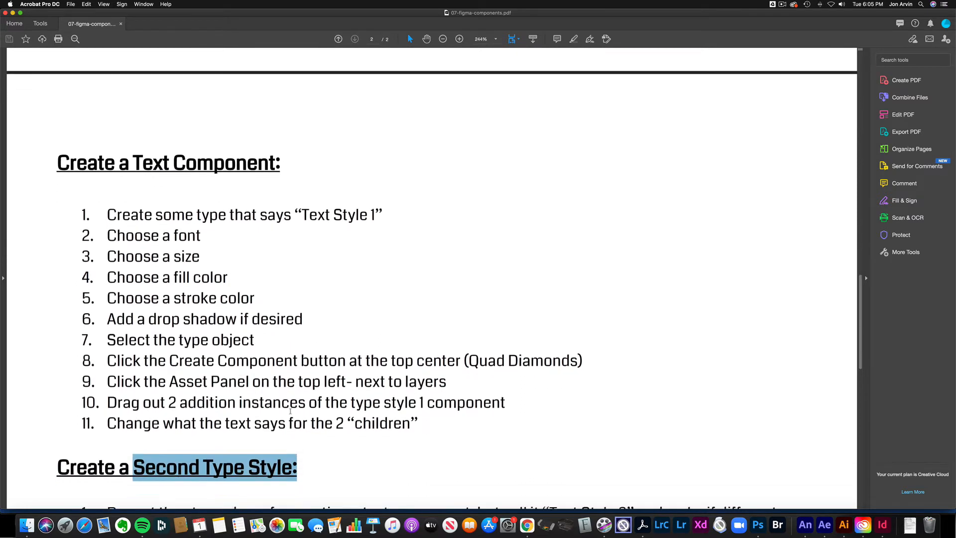
scroll(291, 411, down, 1)
Step: Re-read both headings, check the final submission steps, and return to Google Classroom
drag(133, 138, 275, 146)
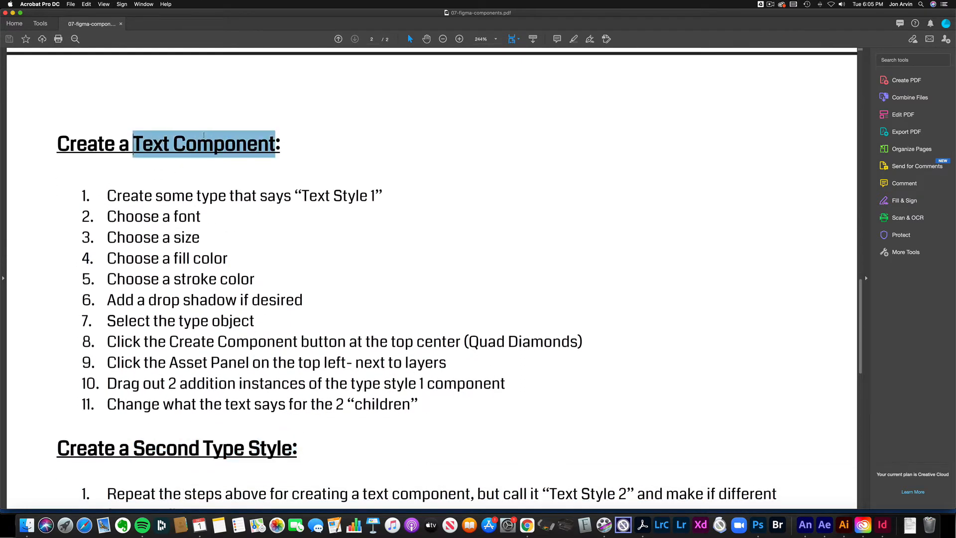
drag(200, 450, 291, 451)
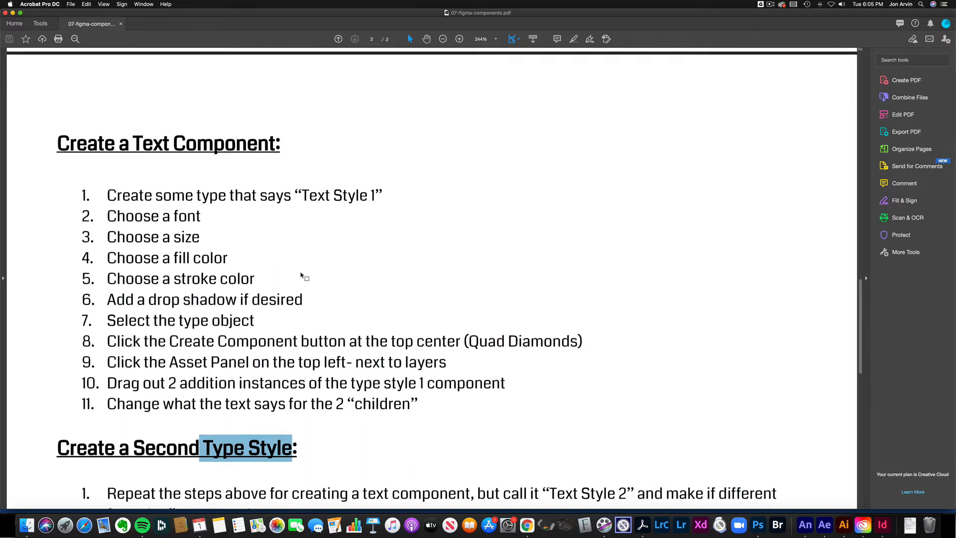
scroll(301, 274, down, 5)
scroll(301, 272, down, 20)
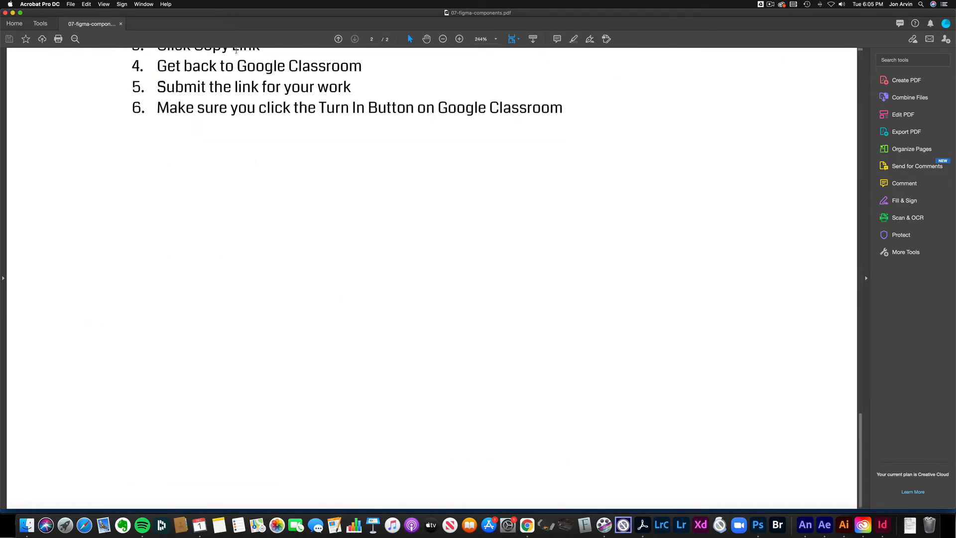
scroll(236, 50, up, 3)
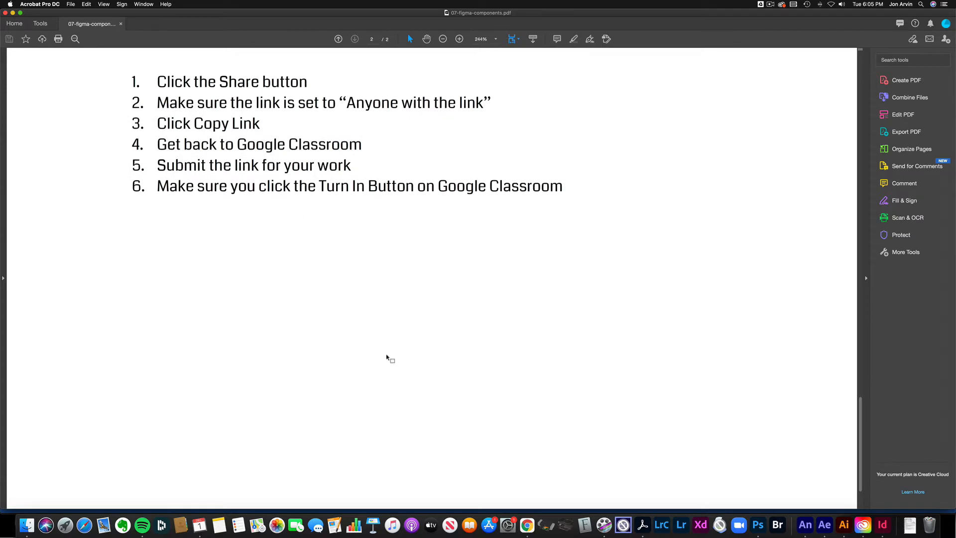
click(527, 525)
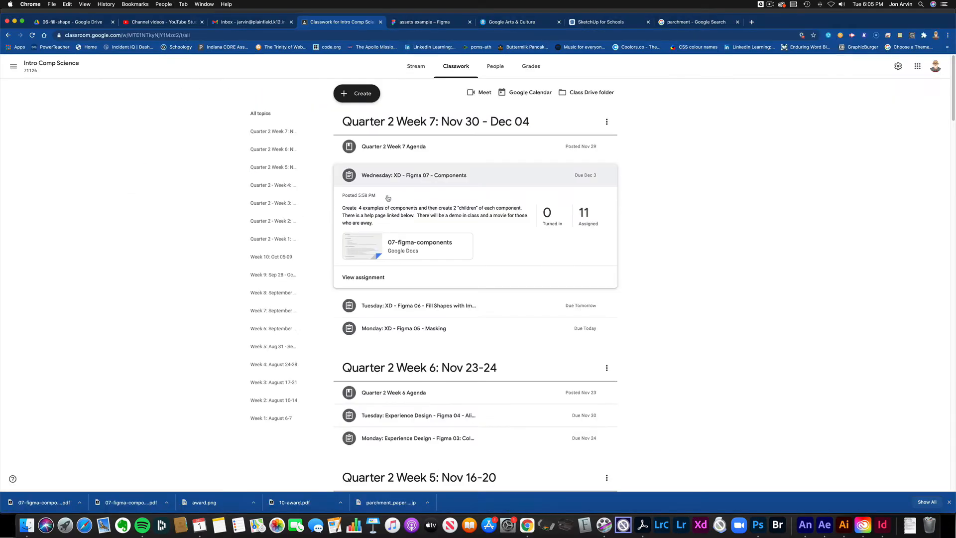
Step: Show the 'assets example' Figma file with finished BUTTON, CART, HOME buttons and play icons
click(438, 25)
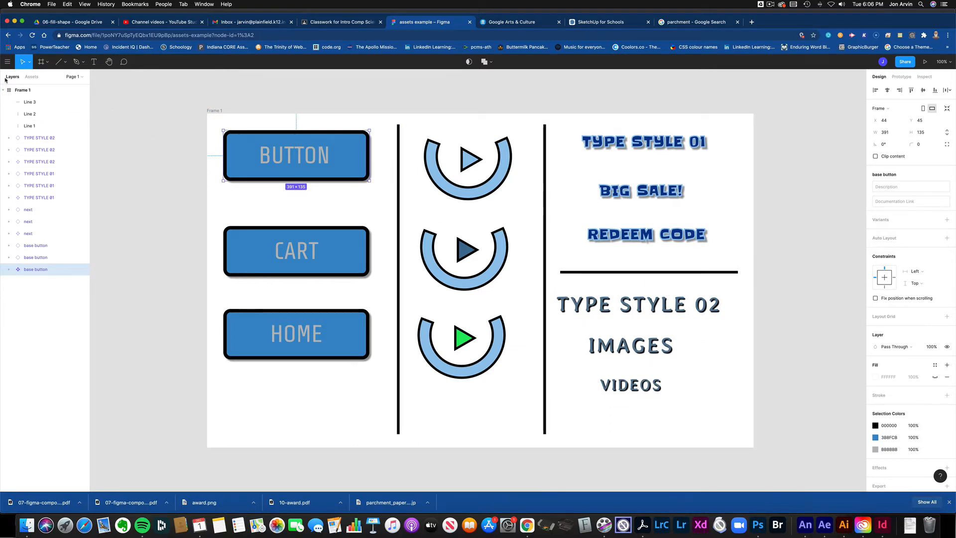
Step: Leave the assets example file for Drafts and start a new blank design file
click(7, 61)
click(18, 77)
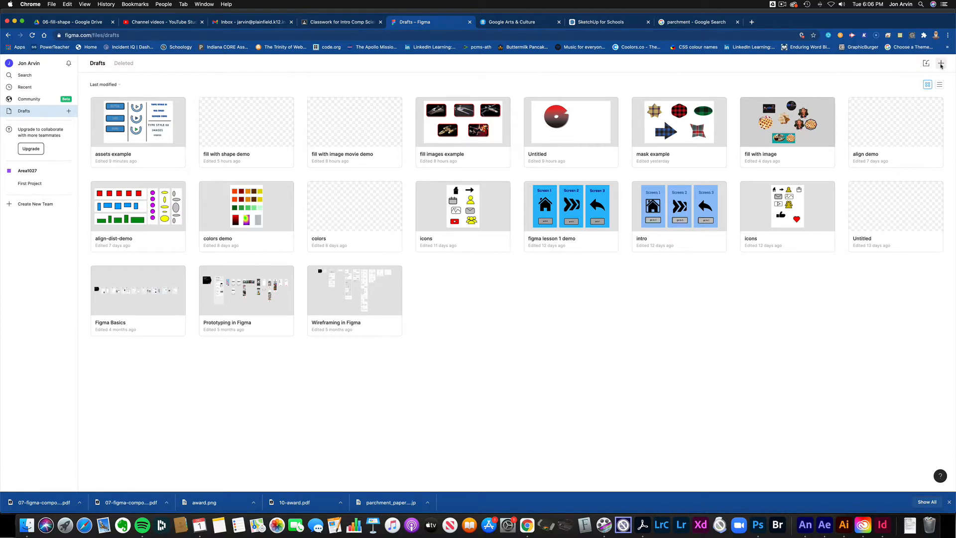
click(941, 64)
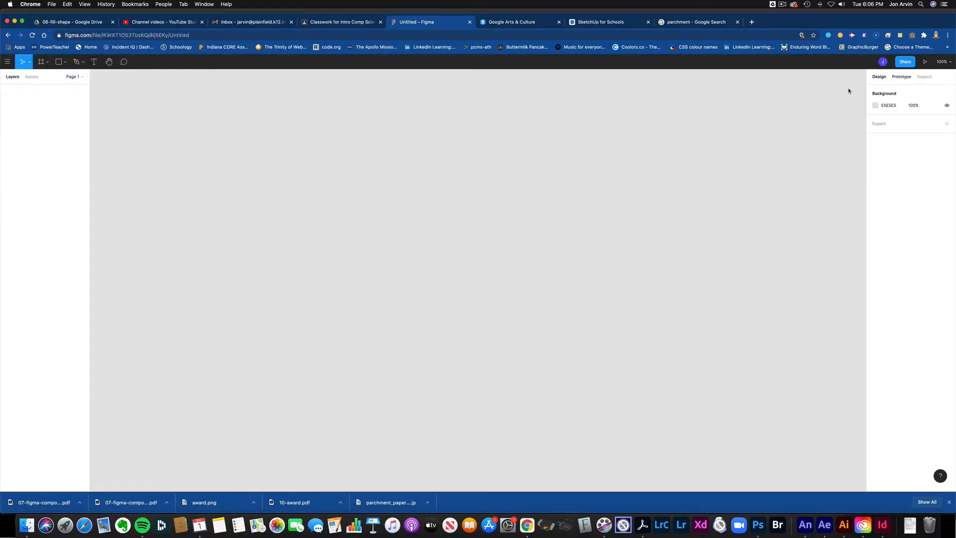
Step: Draw one large empty Frame 1 on the canvas
click(42, 64)
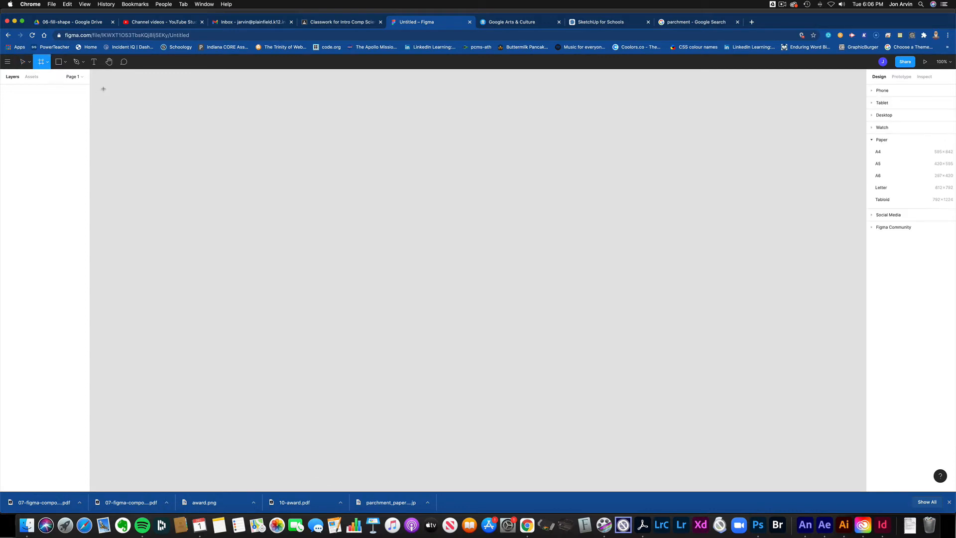
drag(107, 86, 764, 416)
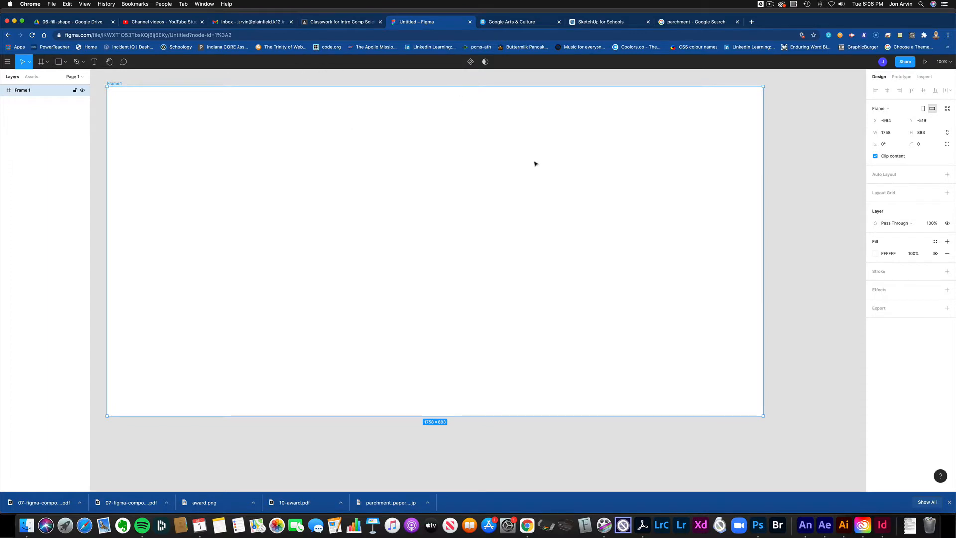
click(786, 189)
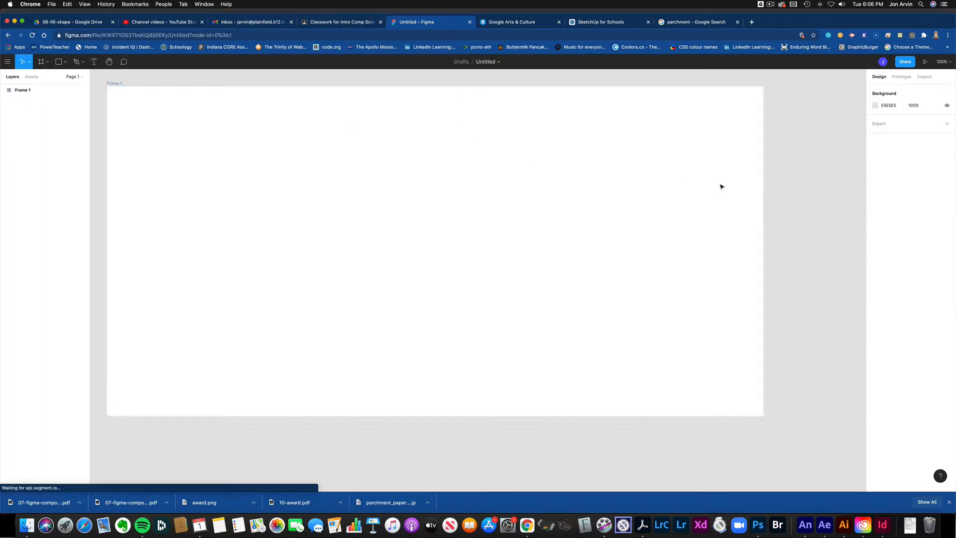
Step: Rename the Untitled file to 'components movie demo'
click(487, 62)
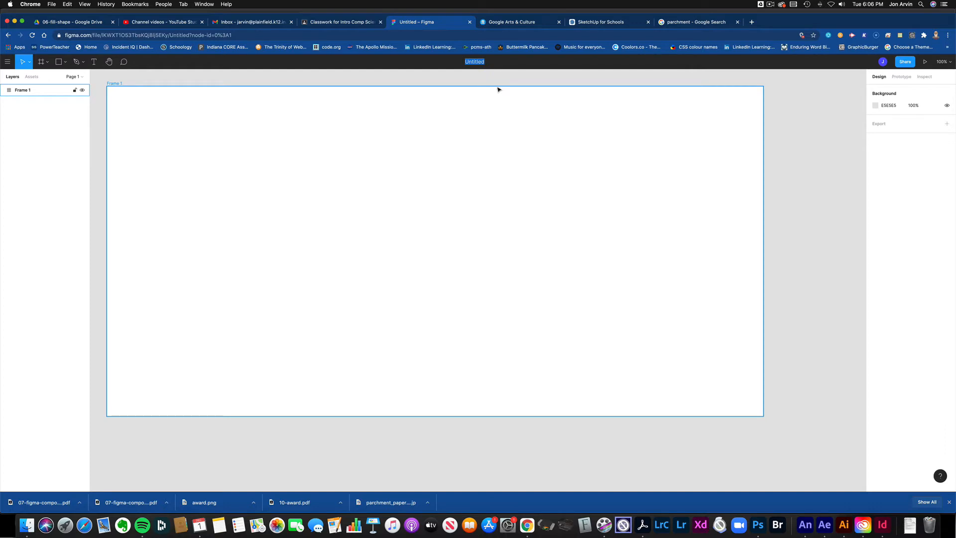
text(components movie demo)
key(Return)
scroll(434, 251, right, 1)
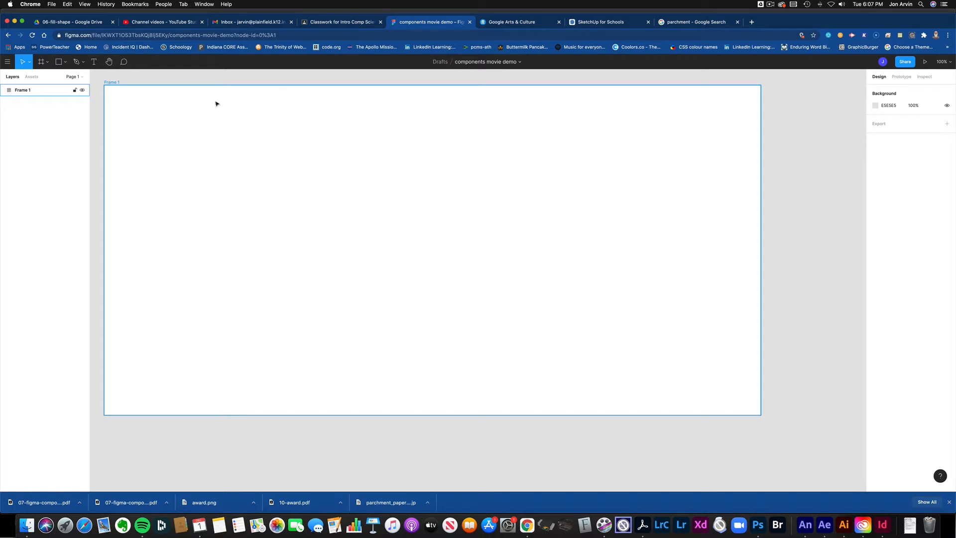
Step: Draw a rectangle near the frame's upper left and round its corners
key(Escape)
click(66, 64)
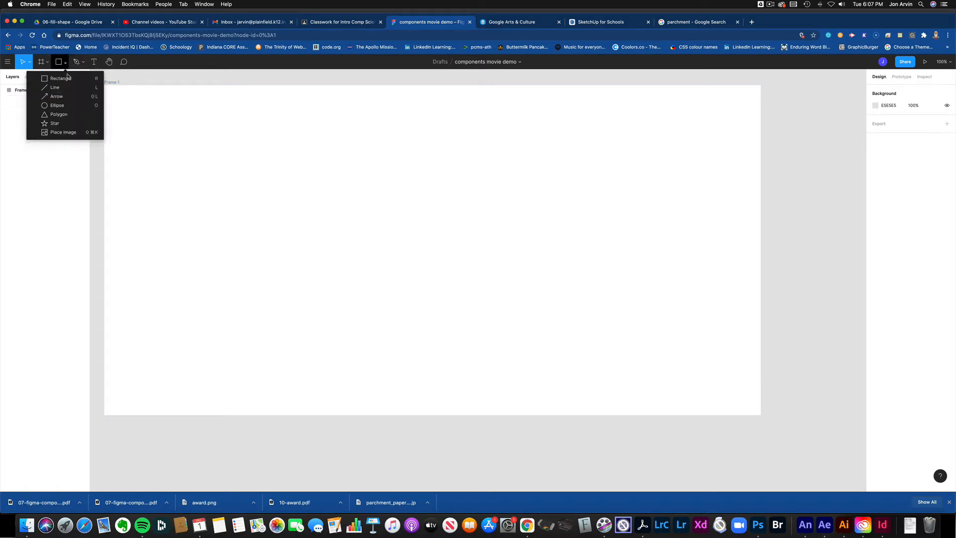
click(69, 76)
mouse_move(156, 125)
mouse_down()
mouse_move(201, 164)
mouse_move(263, 181)
mouse_up()
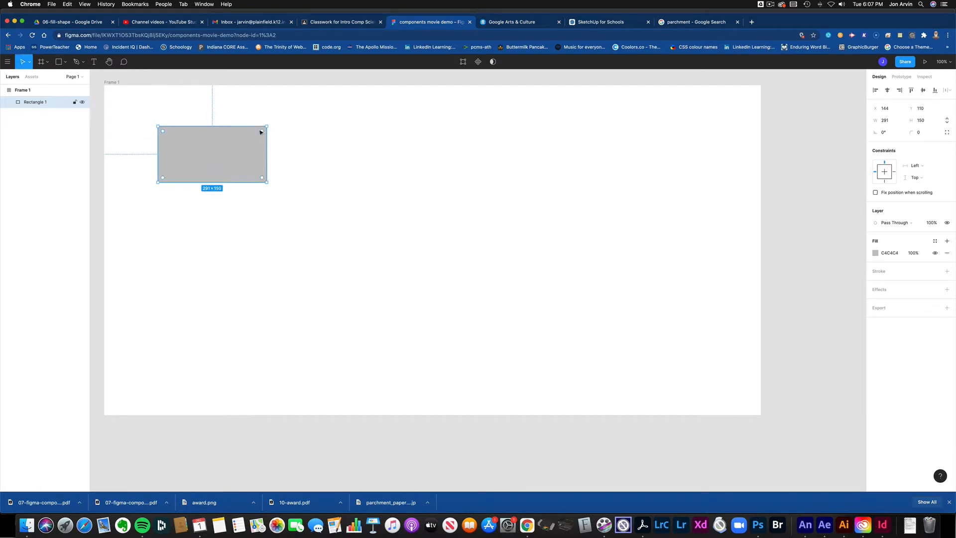
drag(261, 131, 260, 134)
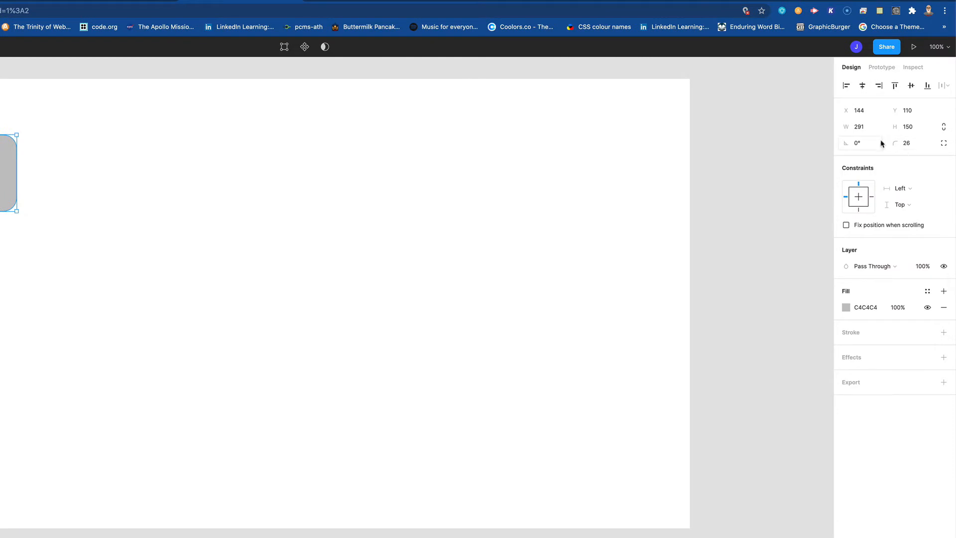
Step: Set the rectangle's width to 250 and its corner radius to 25
click(859, 126)
text(250)
click(909, 128)
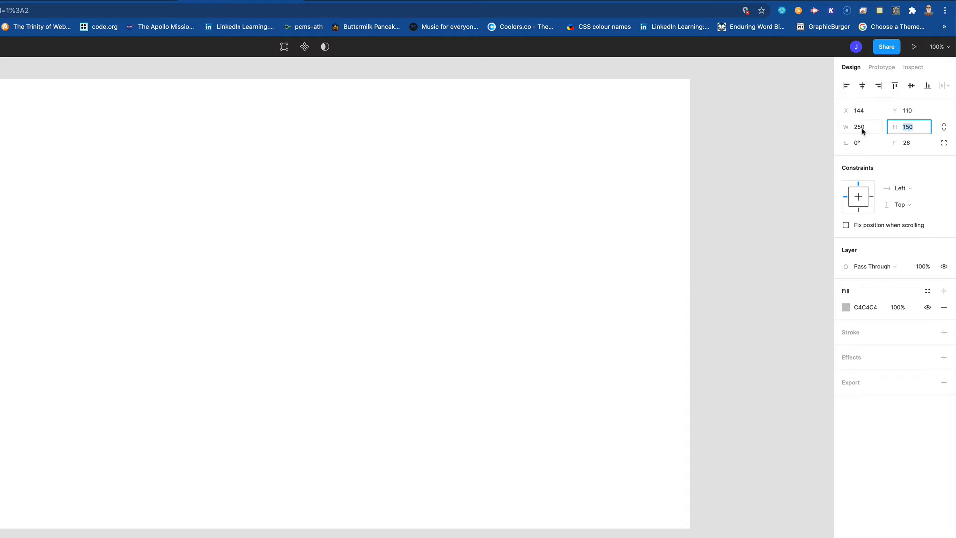
click(905, 147)
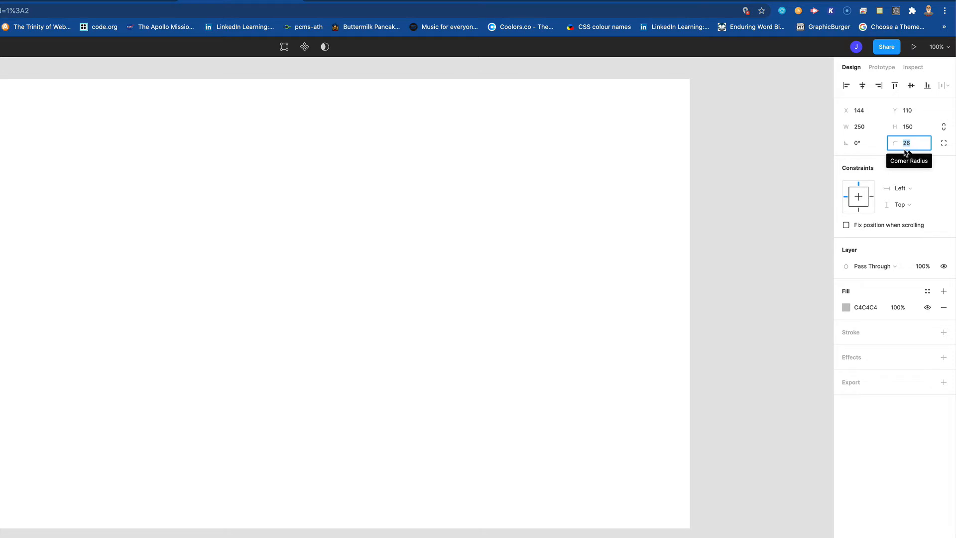
text(25)
key(Return)
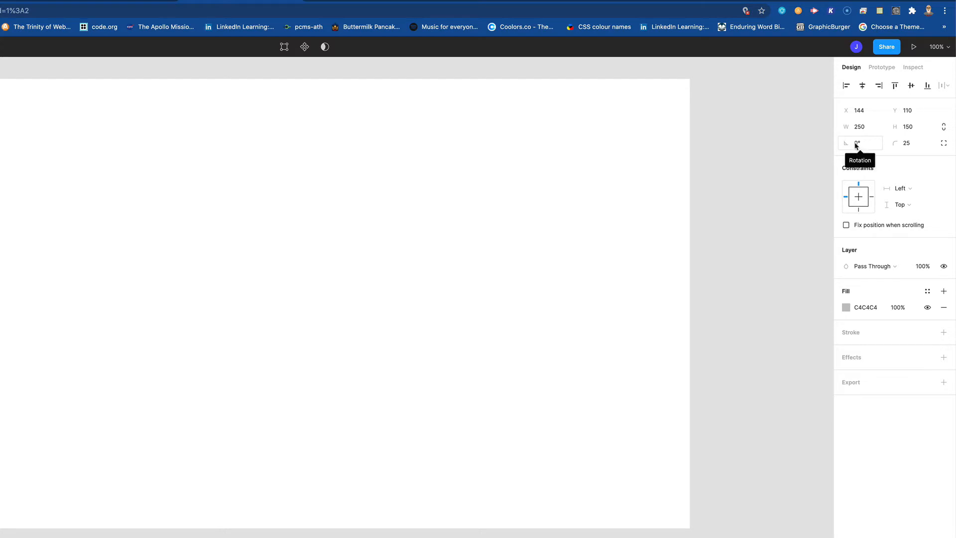
Step: Fill the rectangle with blue 4D9DE5
click(846, 308)
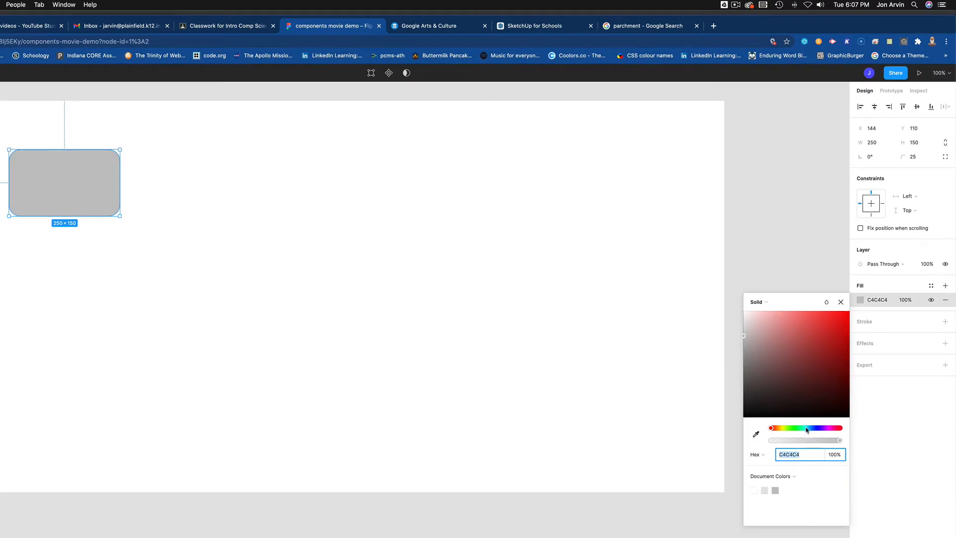
click(810, 428)
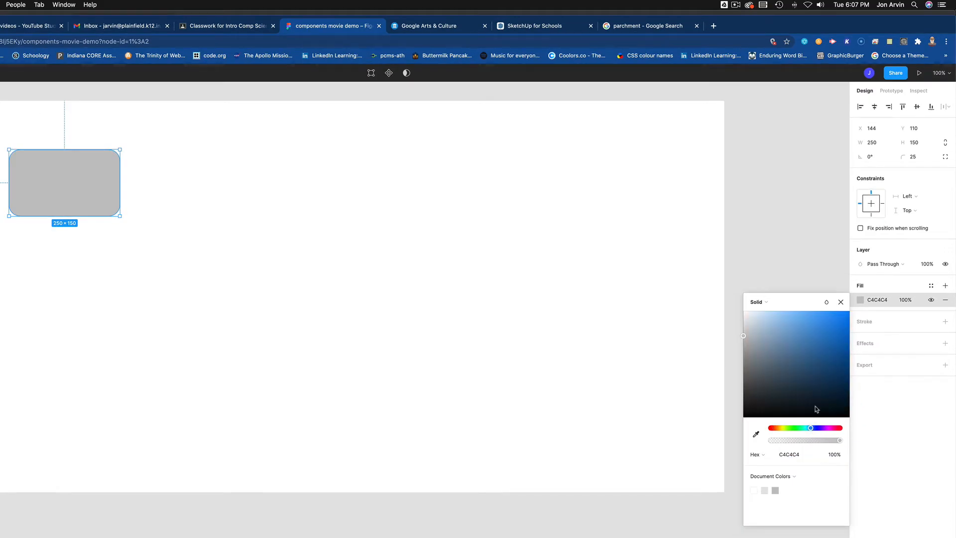
drag(821, 366, 815, 328)
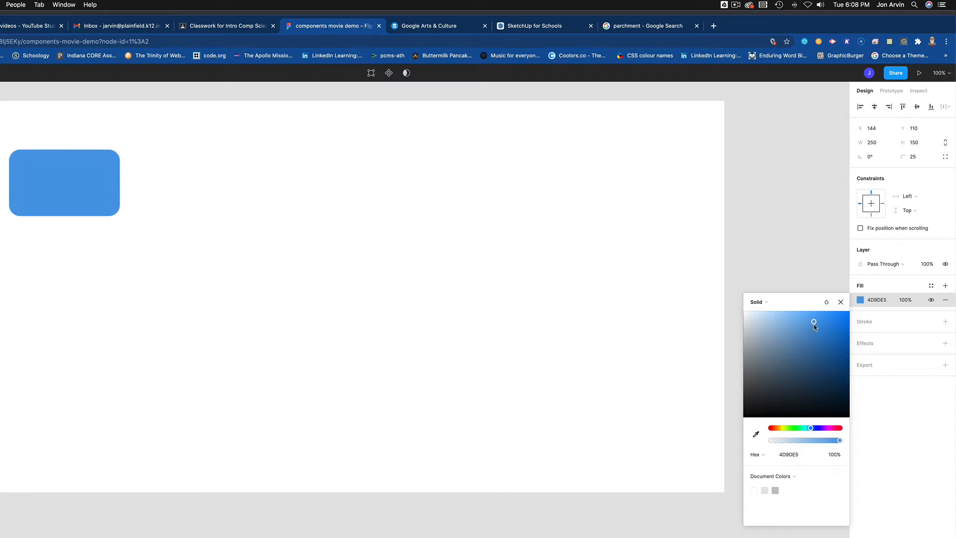
Step: Add a grey 959595 stroke, weight 10, positioned outside the rectangle
click(945, 322)
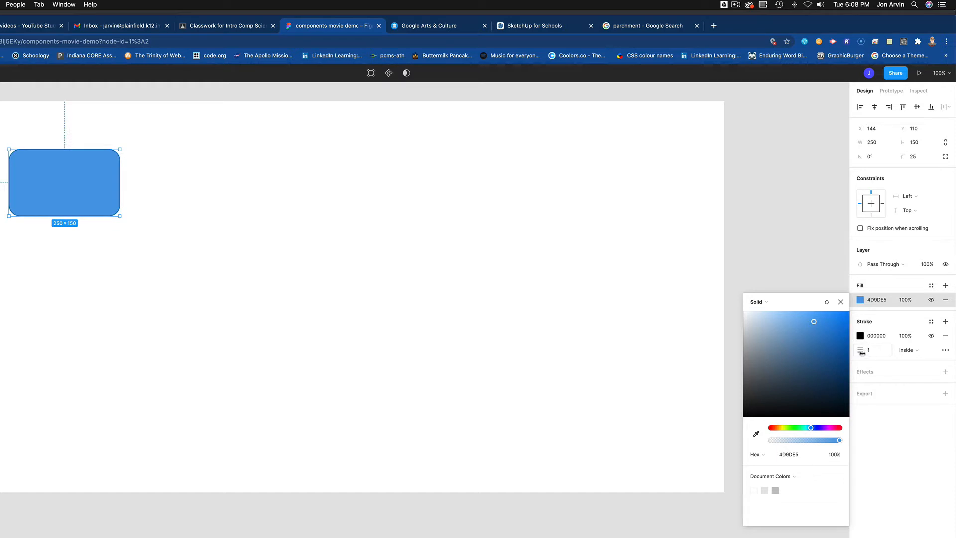
click(744, 369)
drag(744, 371, 744, 370)
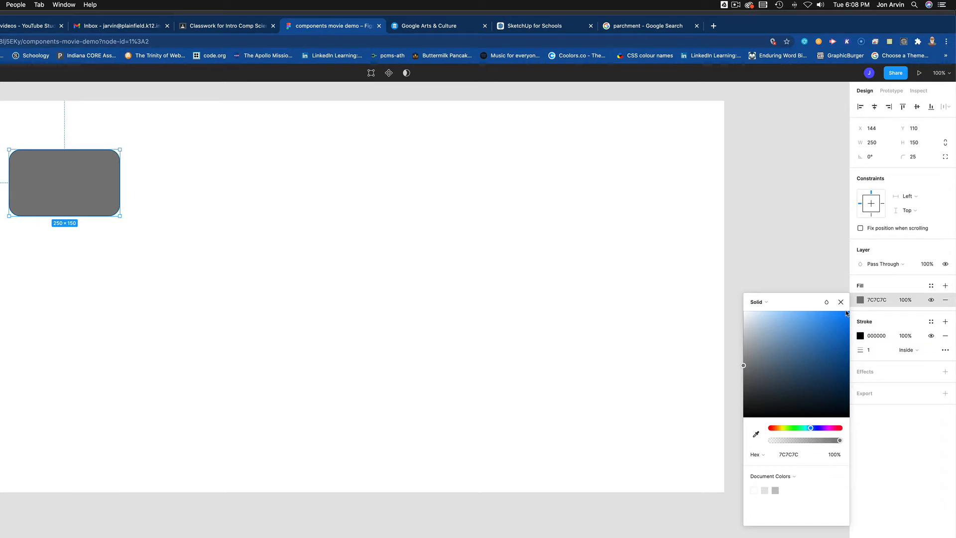
key(ctrl+z)
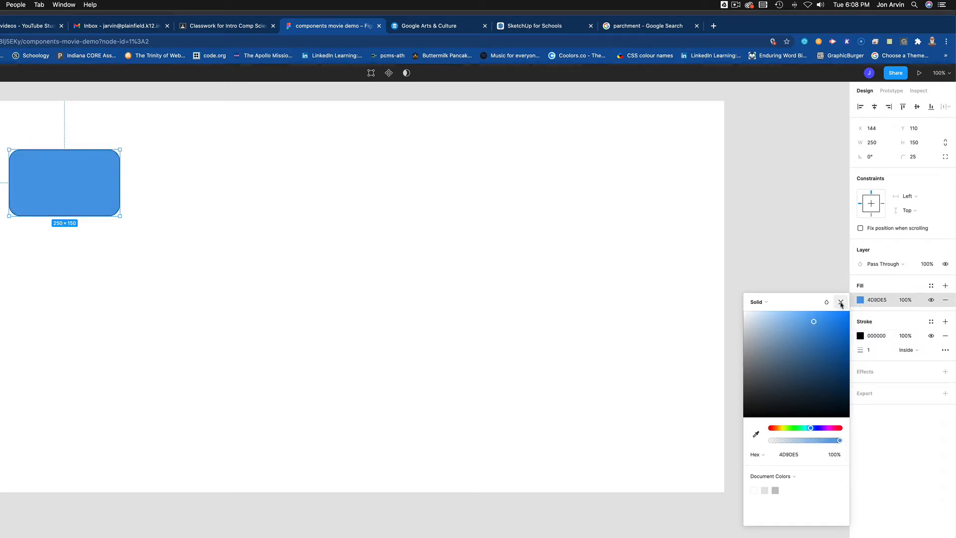
click(841, 303)
click(860, 335)
drag(774, 394, 737, 390)
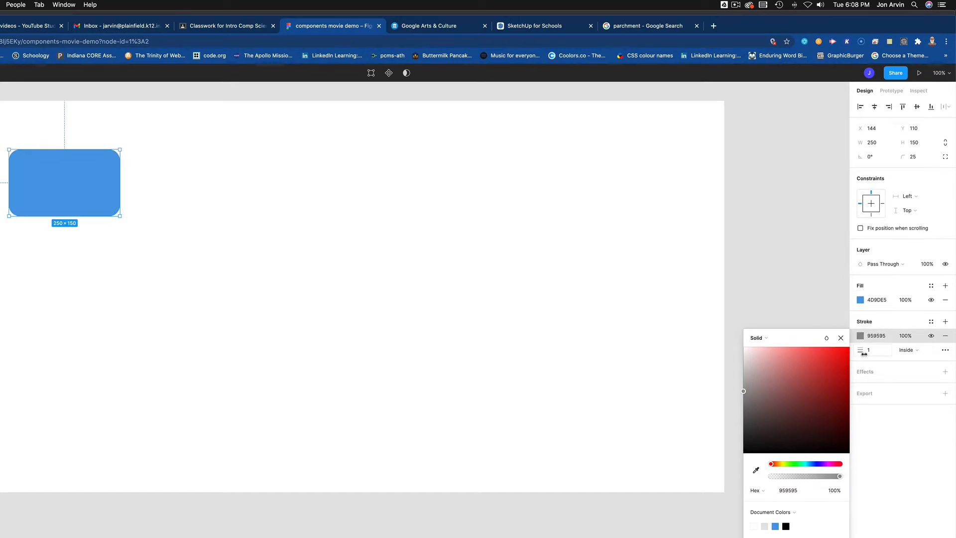
drag(861, 351, 873, 361)
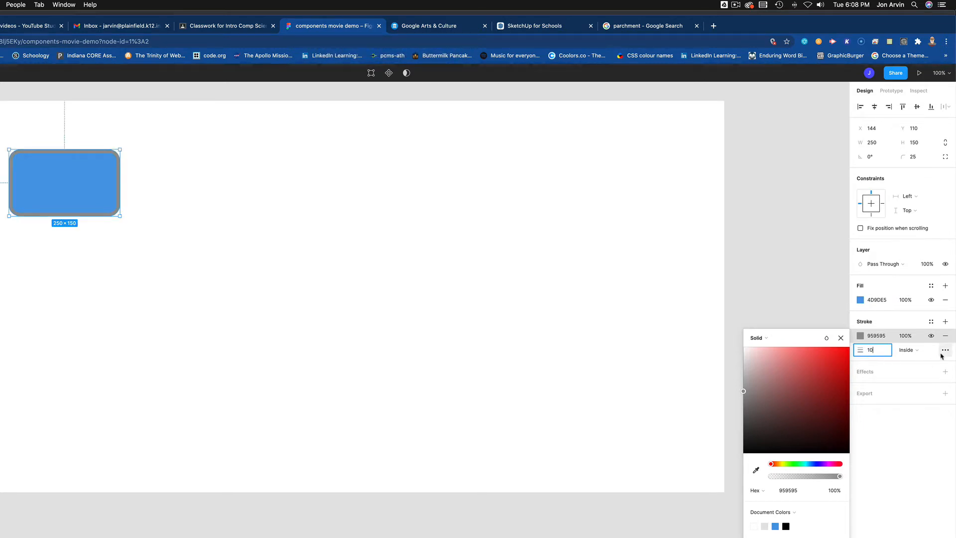
click(920, 352)
click(919, 361)
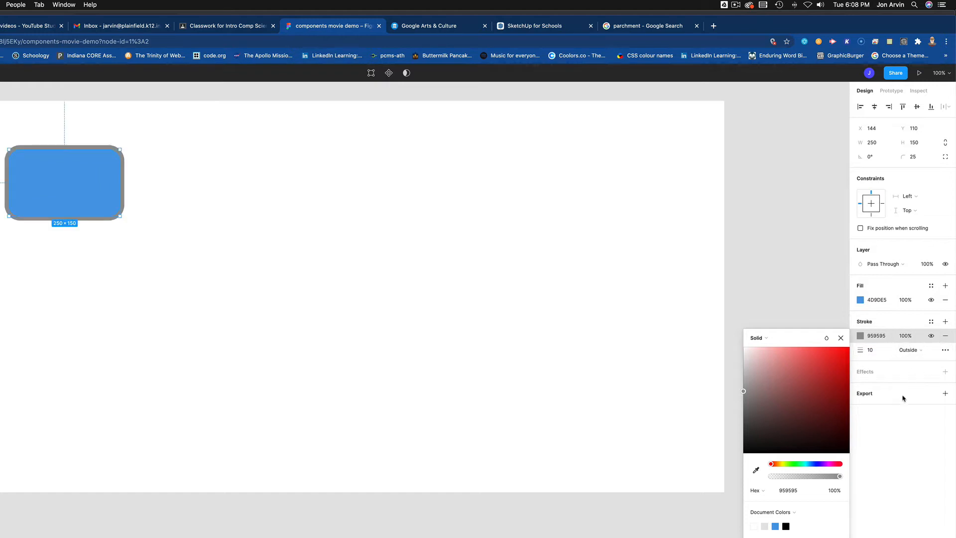
Step: Add a black drop shadow with X 5, Y 5, blur 4 and 50% opacity
click(945, 372)
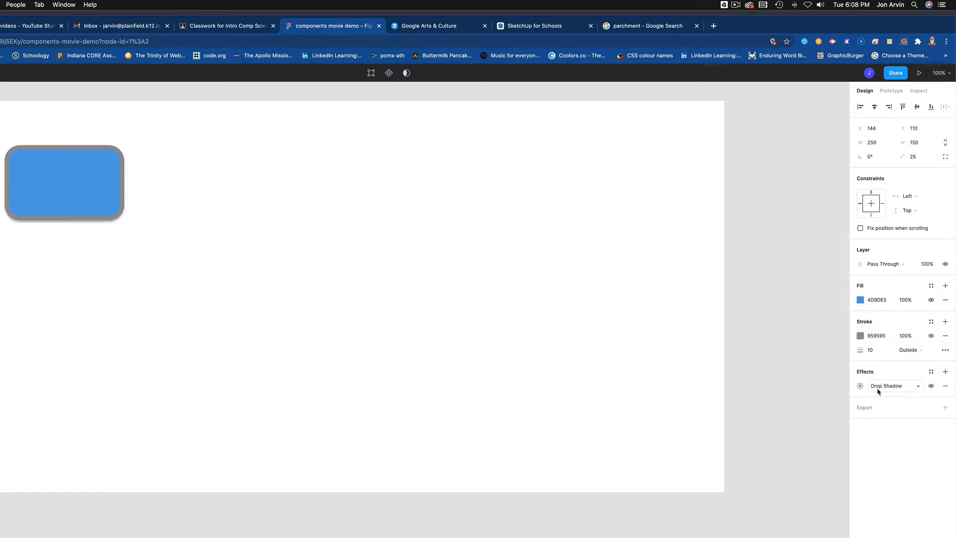
click(861, 387)
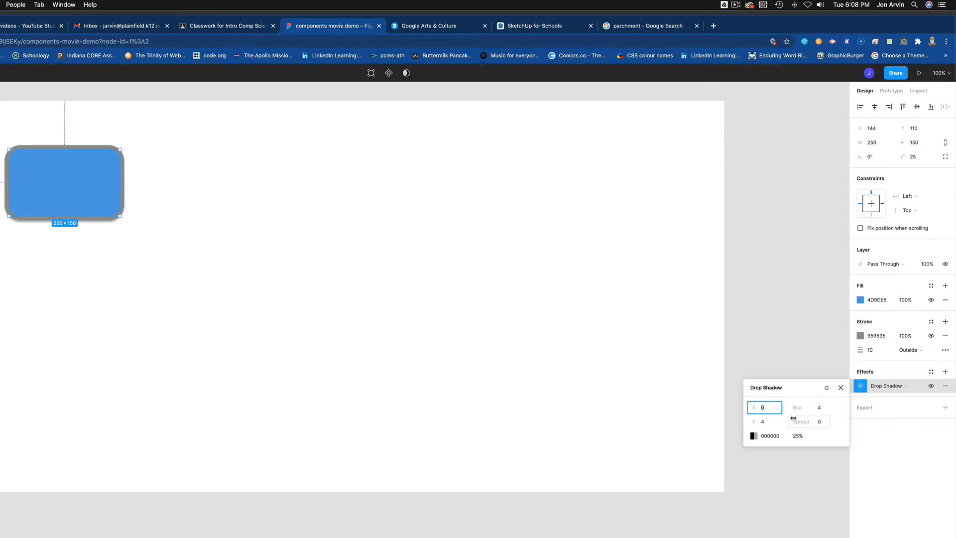
text(5)
key(Tab)
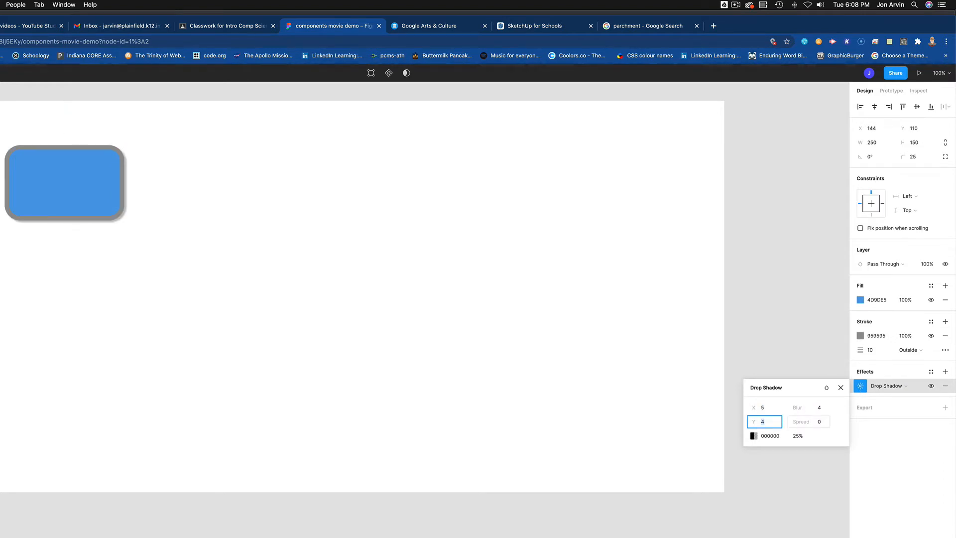
text(5)
key(Tab)
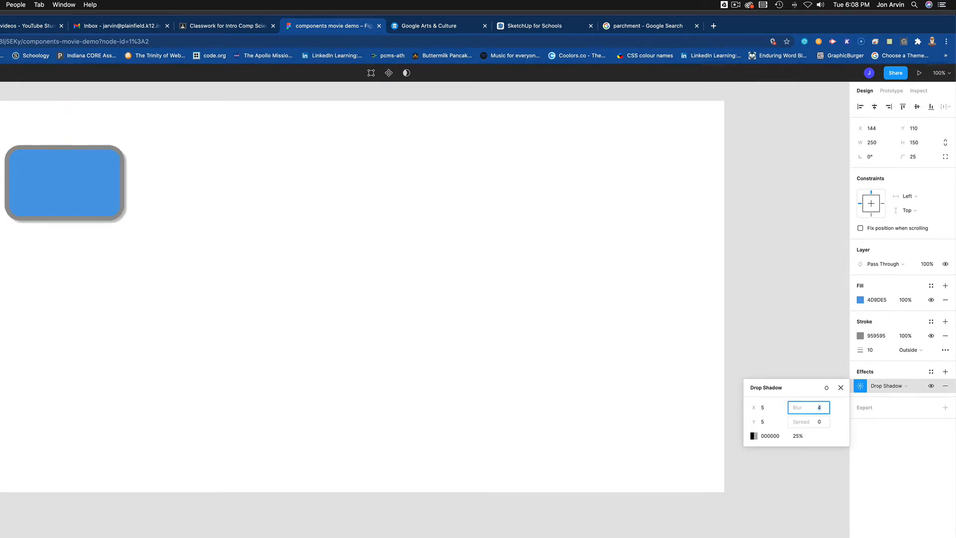
key(Tab)
key(Tab)
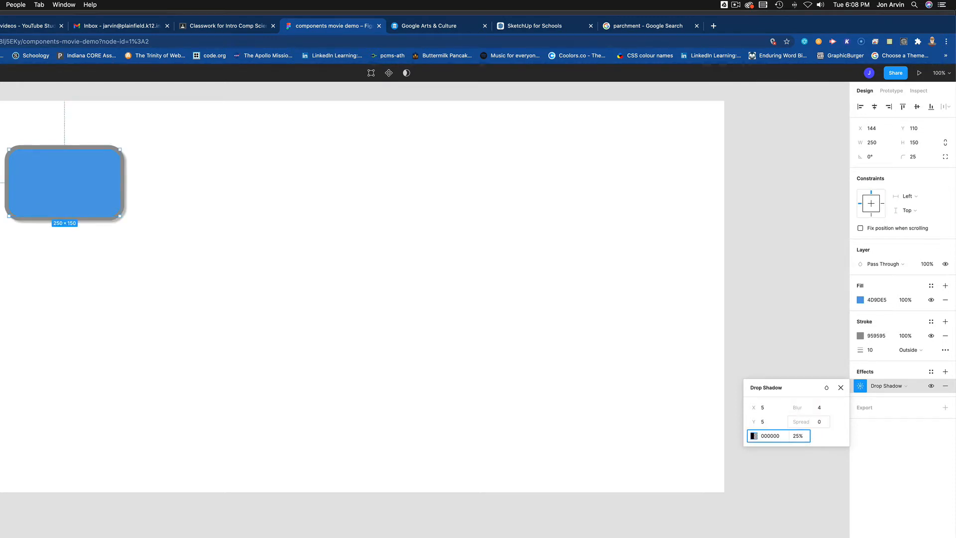
key(Tab)
key(Tab)
text(5)
key(Tab)
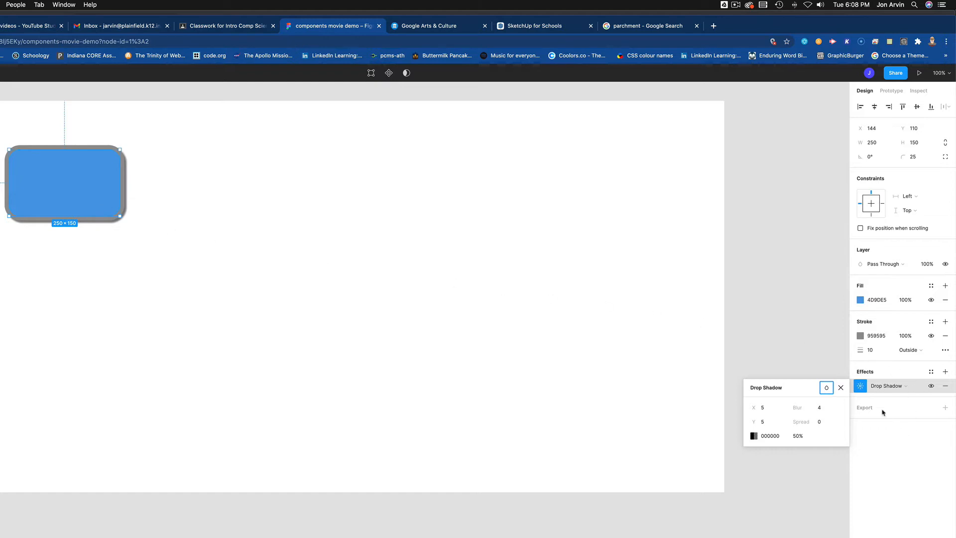
Step: Change the rectangle's stroke colour to solid black 000000
click(861, 339)
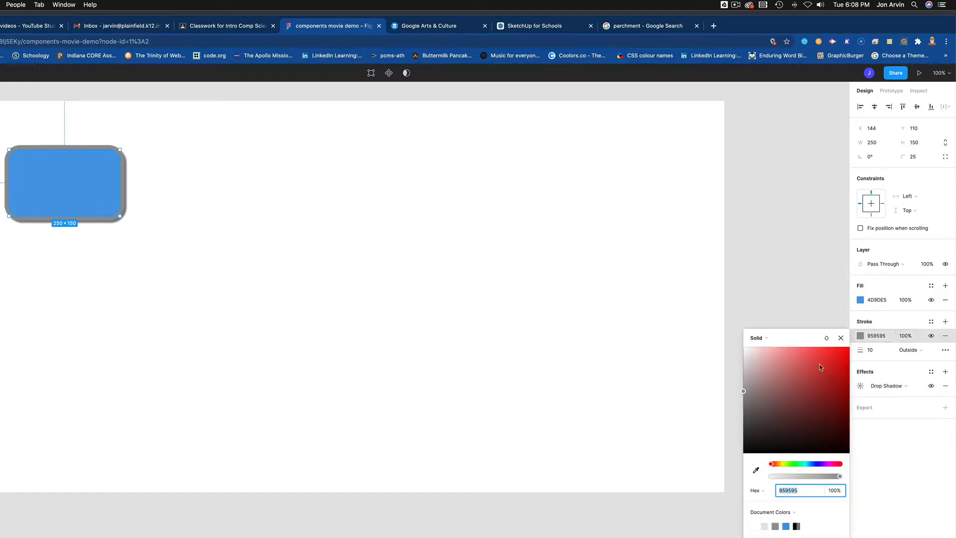
drag(757, 413, 723, 474)
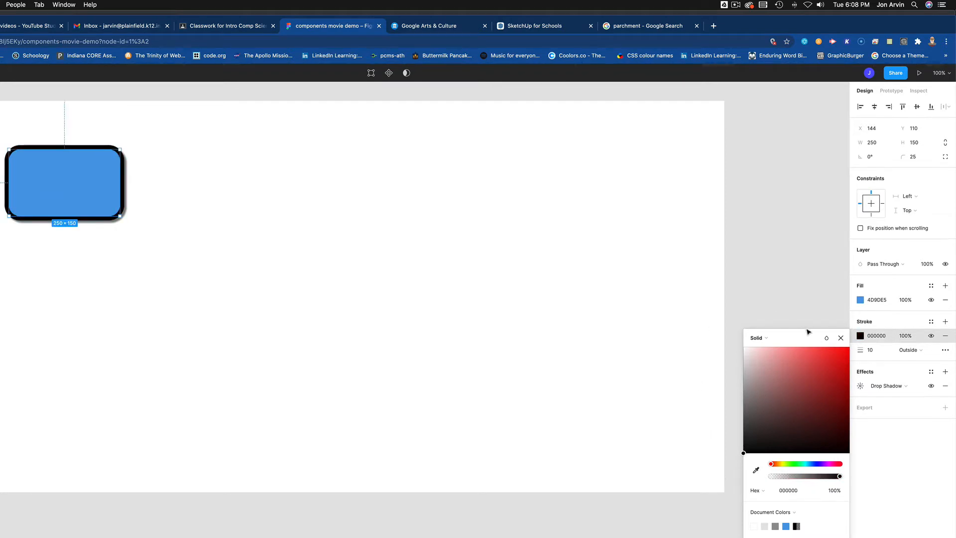
click(841, 338)
Step: Nudge the rectangle slightly right to X 150, Y 110
click(222, 249)
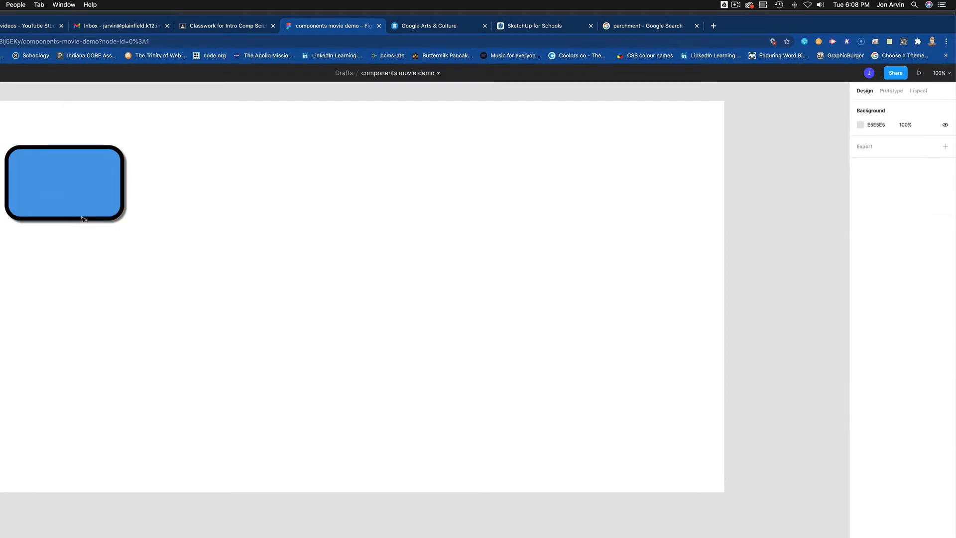
drag(81, 213, 85, 213)
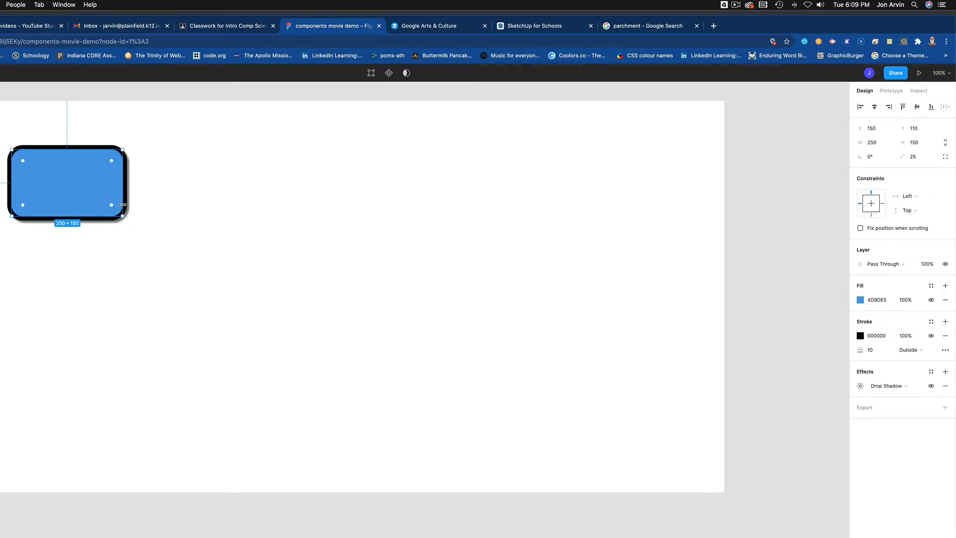
click(171, 205)
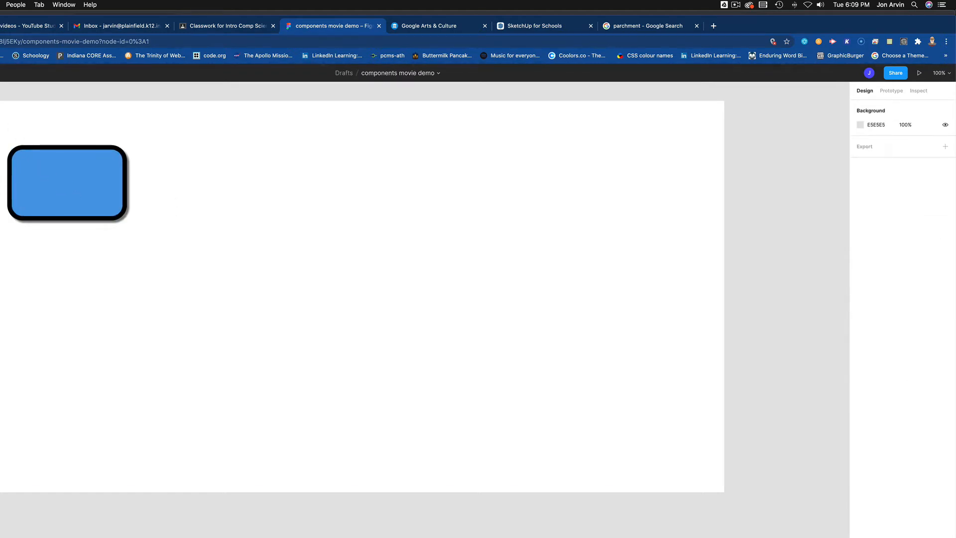
Step: Add a BUTTON text label inside the blue rectangle and centre it there
click(28, 185)
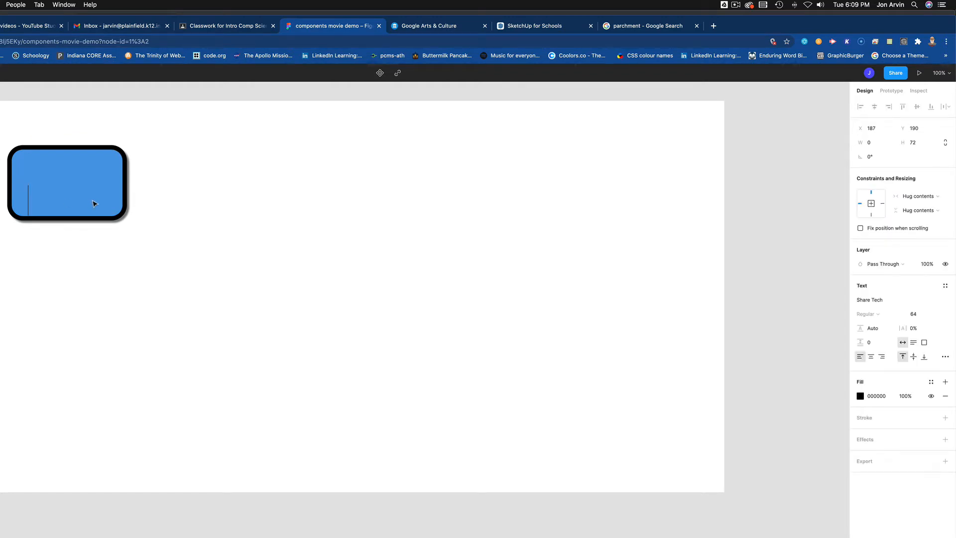
text(BUTTON)
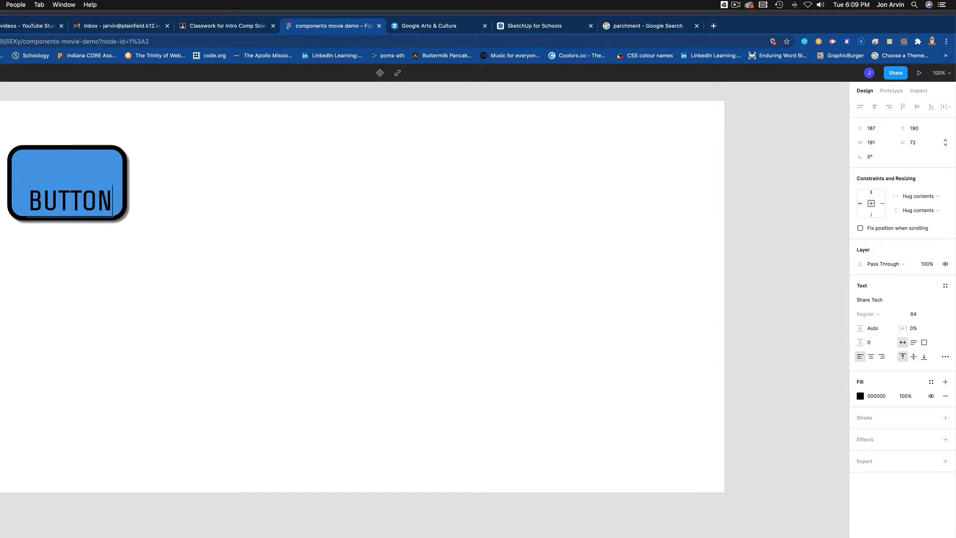
key(Escape)
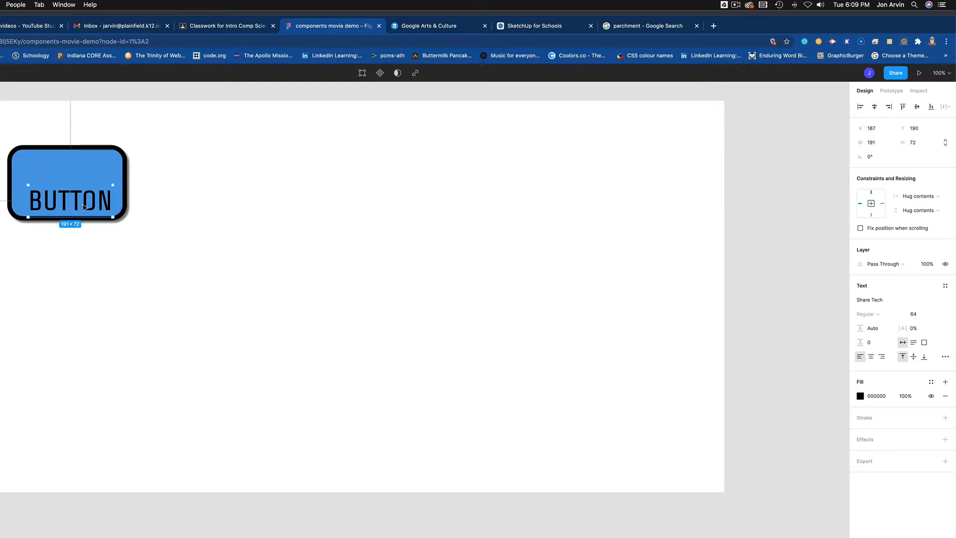
drag(86, 210, 82, 192)
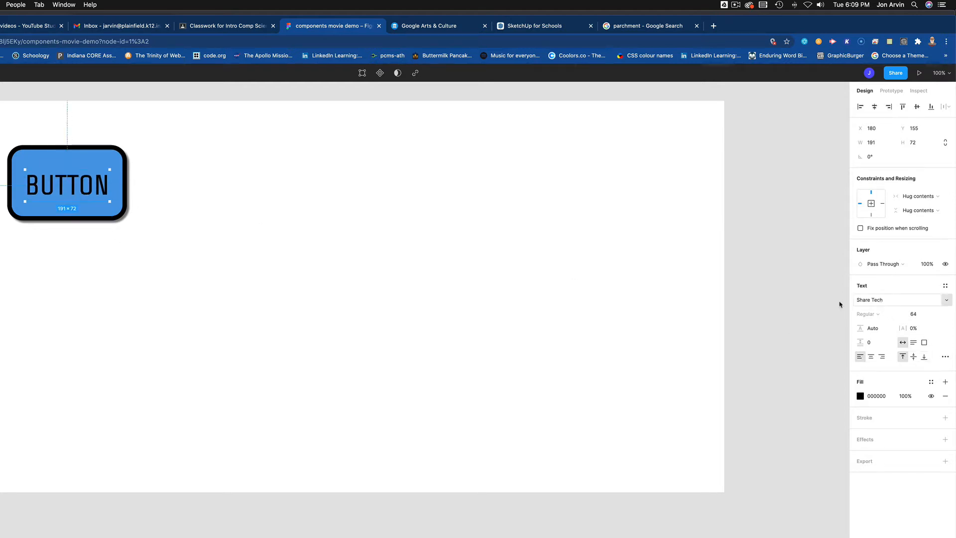
drag(67, 190, 67, 187)
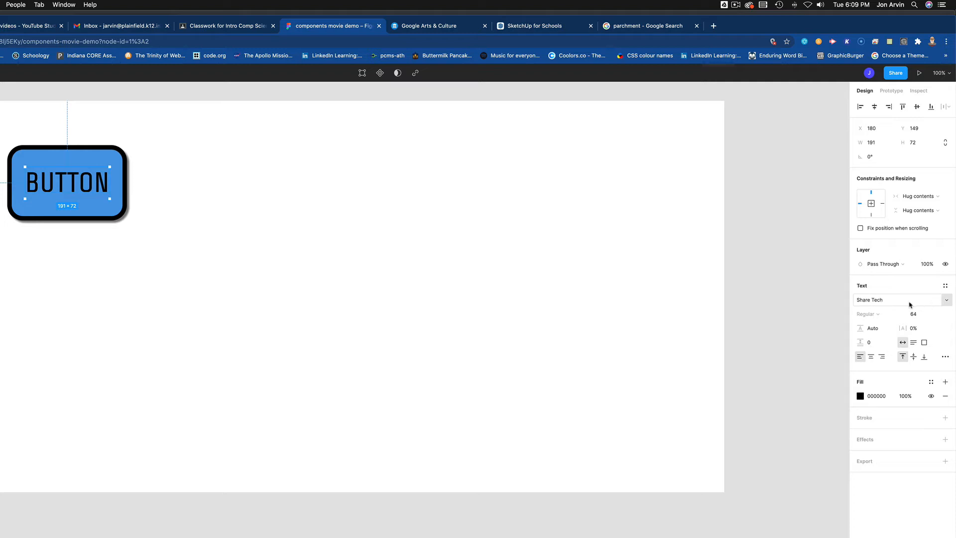
click(877, 302)
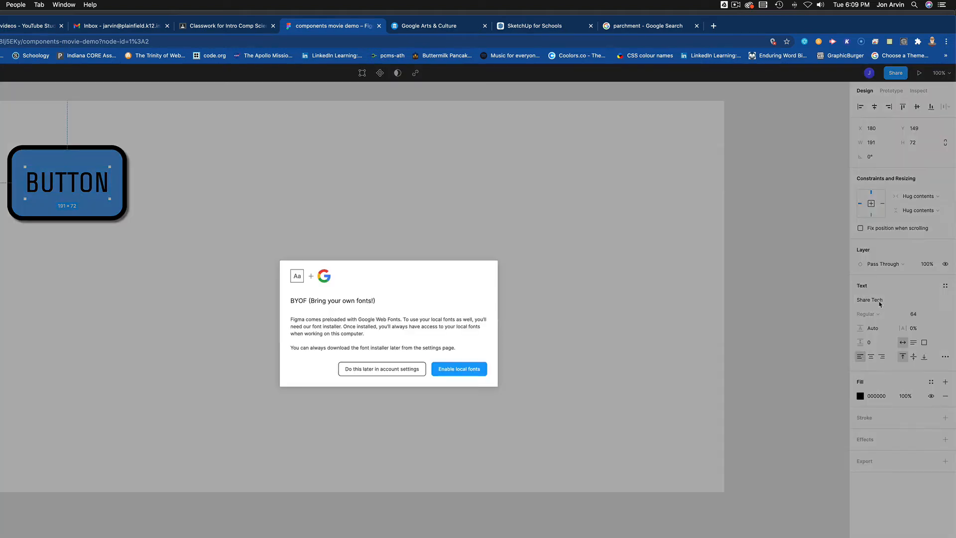
Step: Enable local fonts and set the BUTTON label's font to Share Tech
click(457, 372)
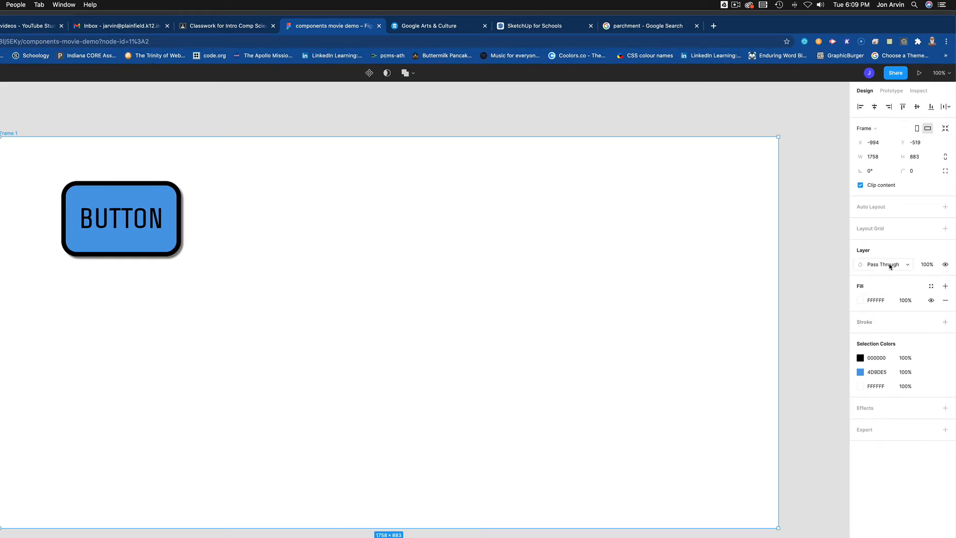
double_click(144, 225)
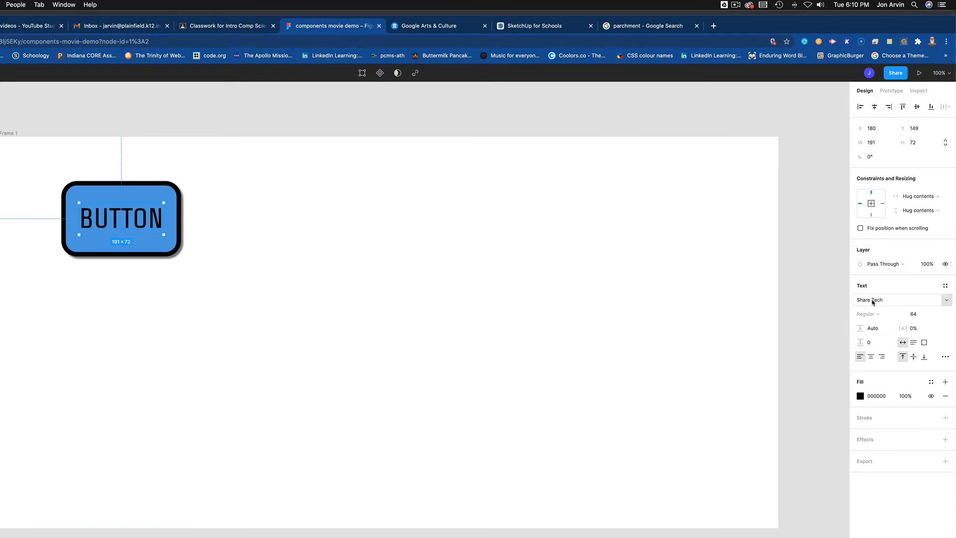
click(946, 301)
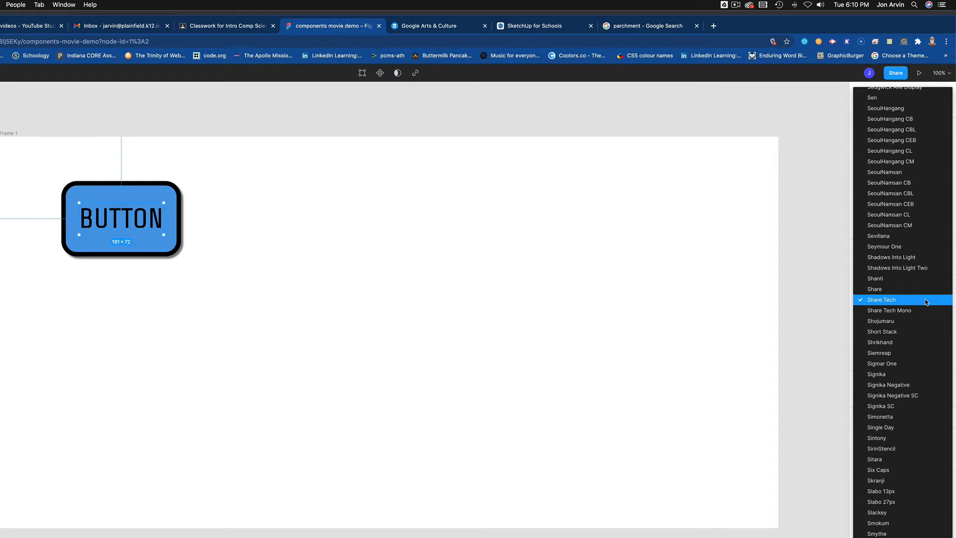
click(926, 302)
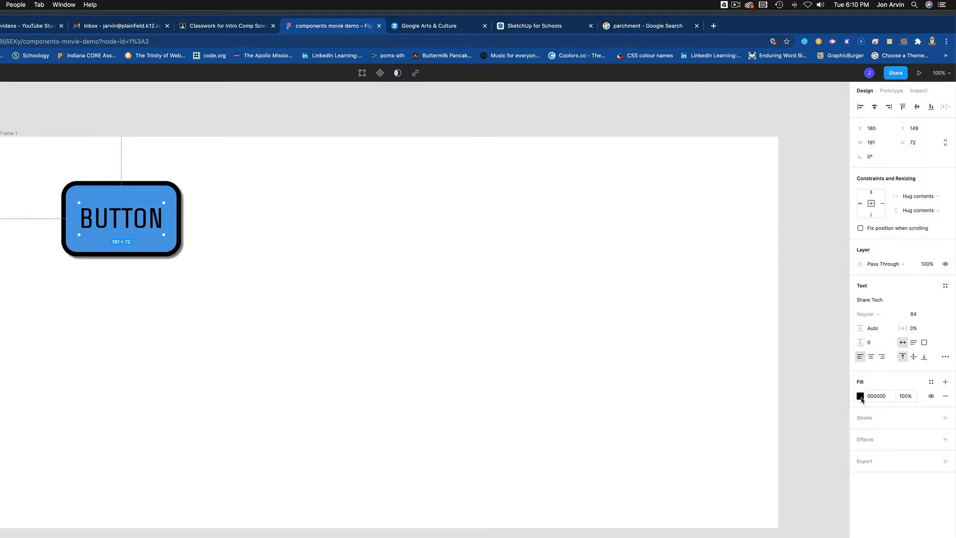
Step: Recolour the BUTTON label from black to dark grey 414141
click(861, 396)
mouse_move(829, 421)
mouse_down()
mouse_move(854, 410)
mouse_move(802, 426)
mouse_move(750, 419)
mouse_move(735, 445)
mouse_up()
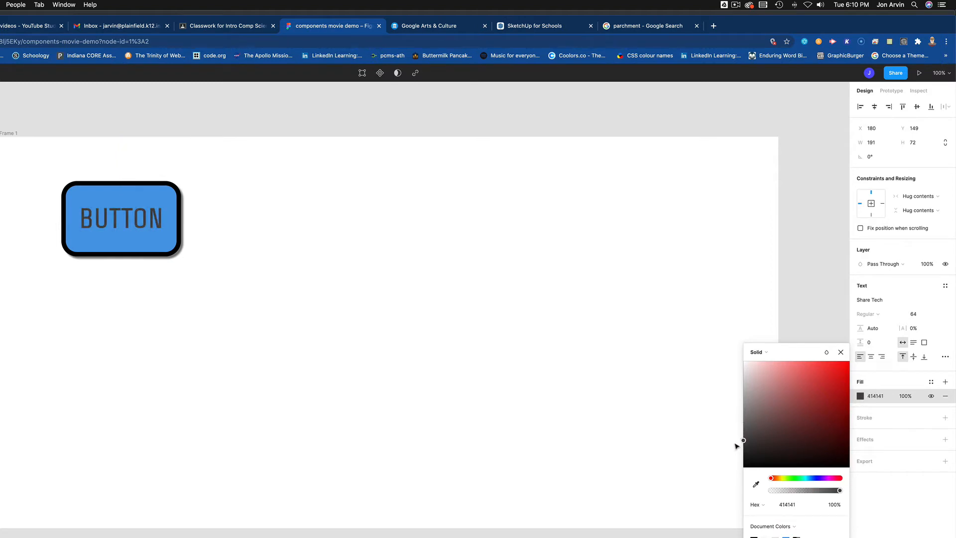
click(546, 311)
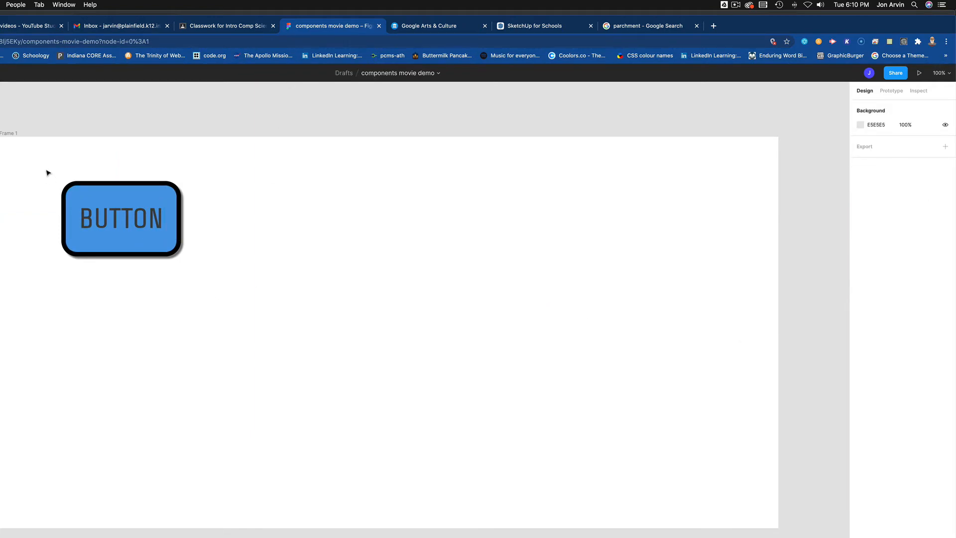
Step: Group the blue rectangle and BUTTON label into Group 1
drag(47, 172, 234, 296)
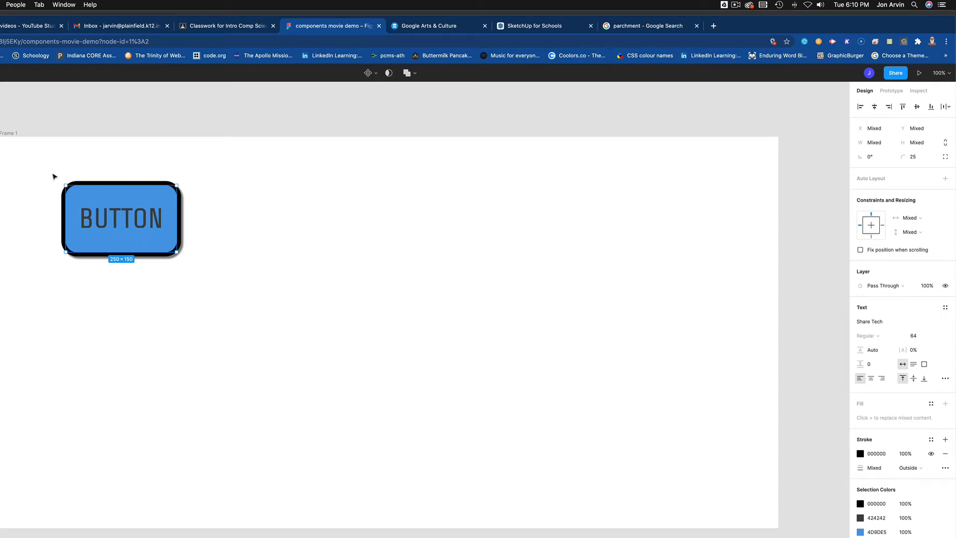
drag(54, 176, 209, 297)
right_click(148, 234)
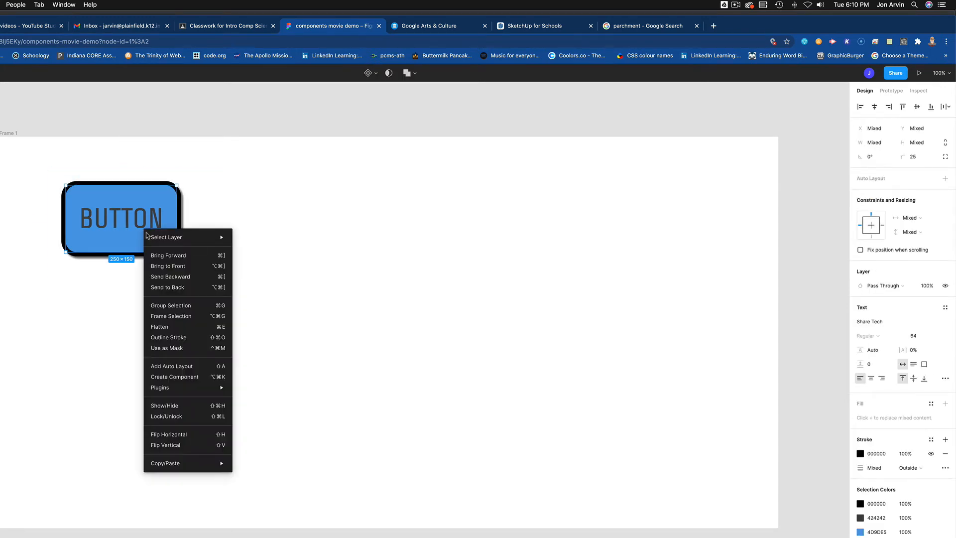
click(184, 306)
click(269, 248)
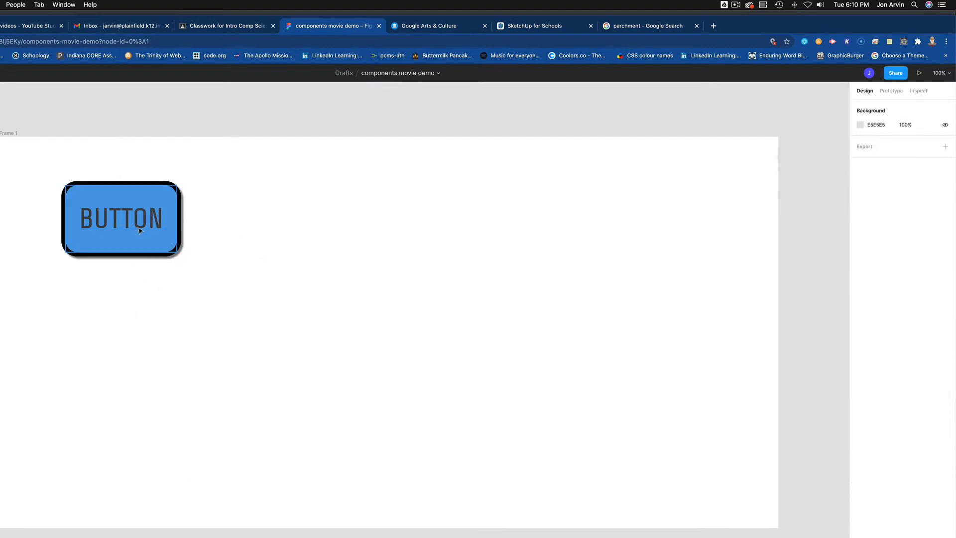
Step: Move Group 1 into position on the frame
drag(140, 230, 127, 230)
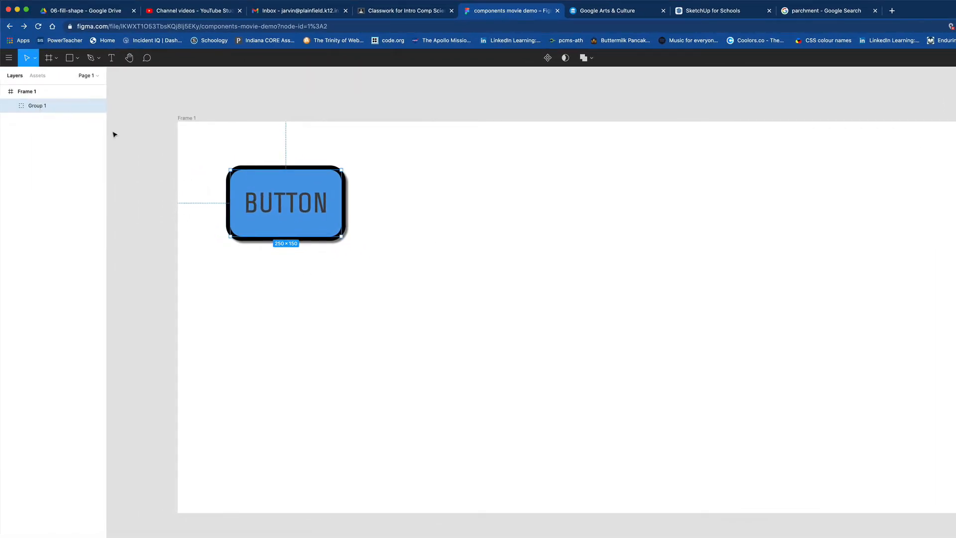
drag(290, 208, 288, 204)
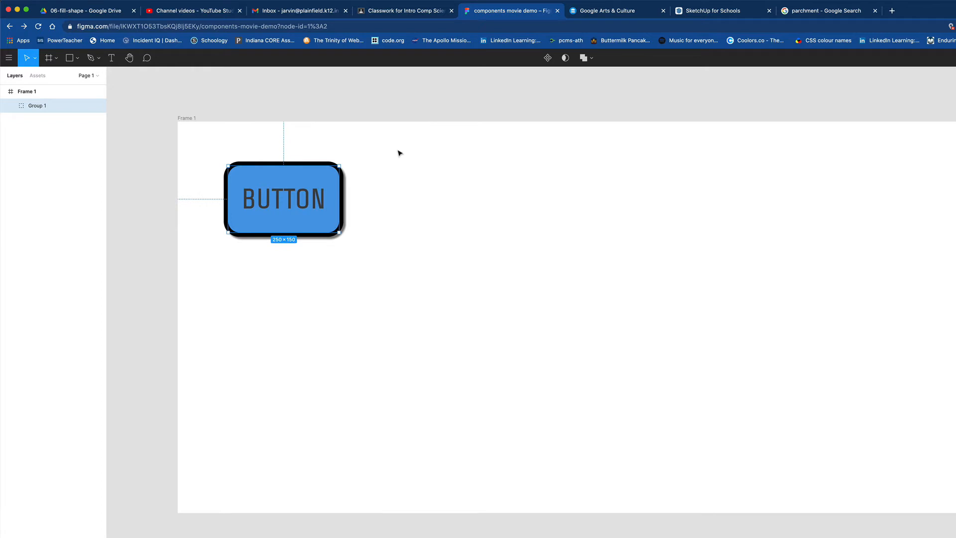
mouse_move(273, 204)
mouse_down()
mouse_move(288, 201)
mouse_move(264, 191)
mouse_up()
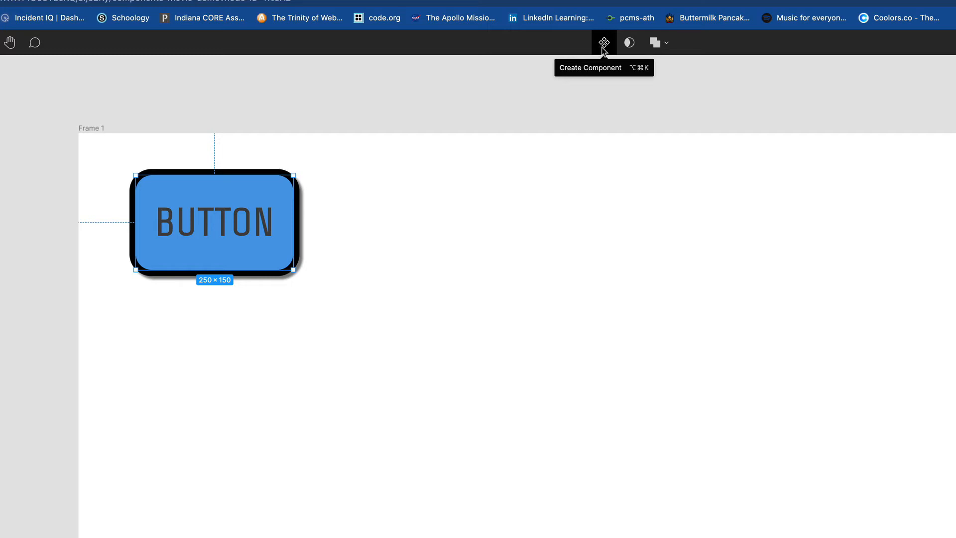
Step: Turn Group 1 into a component named BASE BUTTON and view it in Assets
click(602, 45)
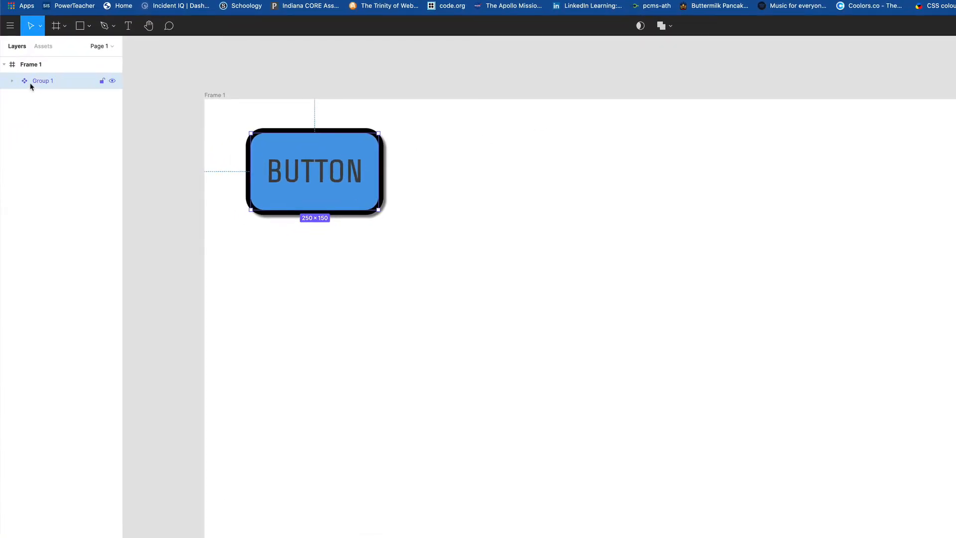
double_click(42, 82)
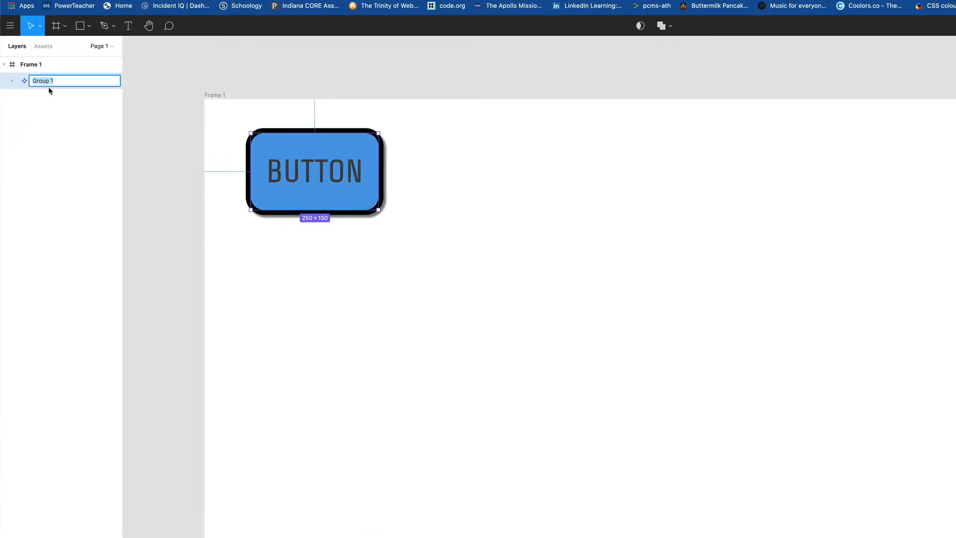
text(BASE BUTTON)
key(Return)
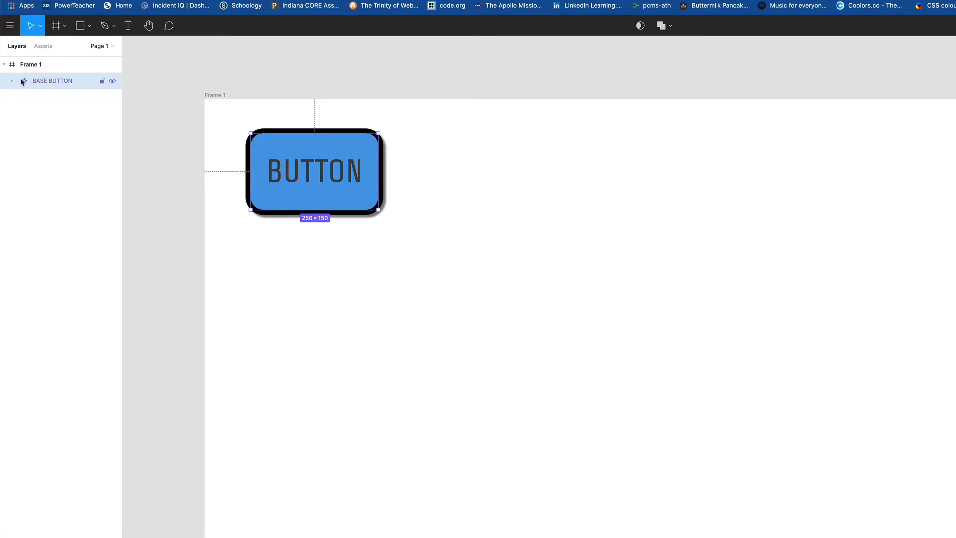
click(44, 47)
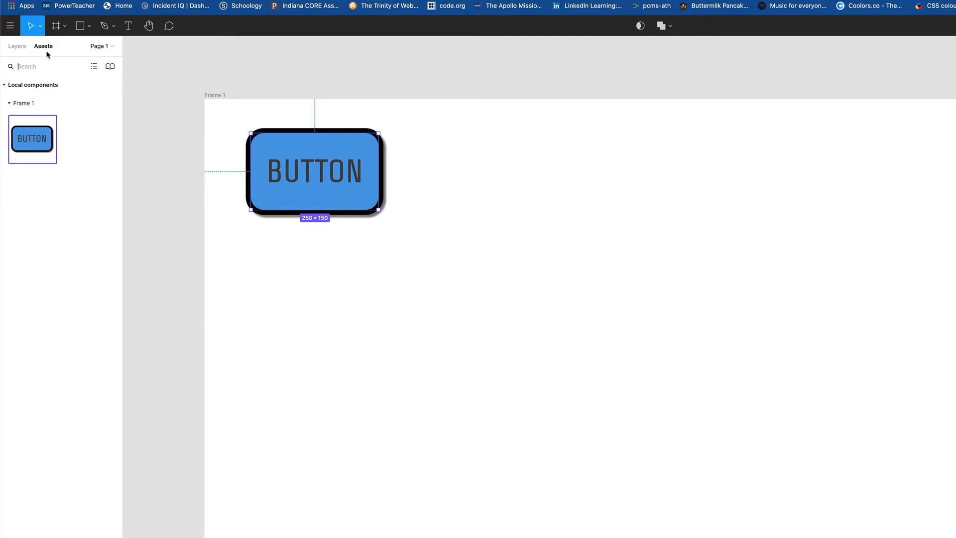
Step: Place a BASE BUTTON instance below the main button and align the two
drag(28, 135, 322, 301)
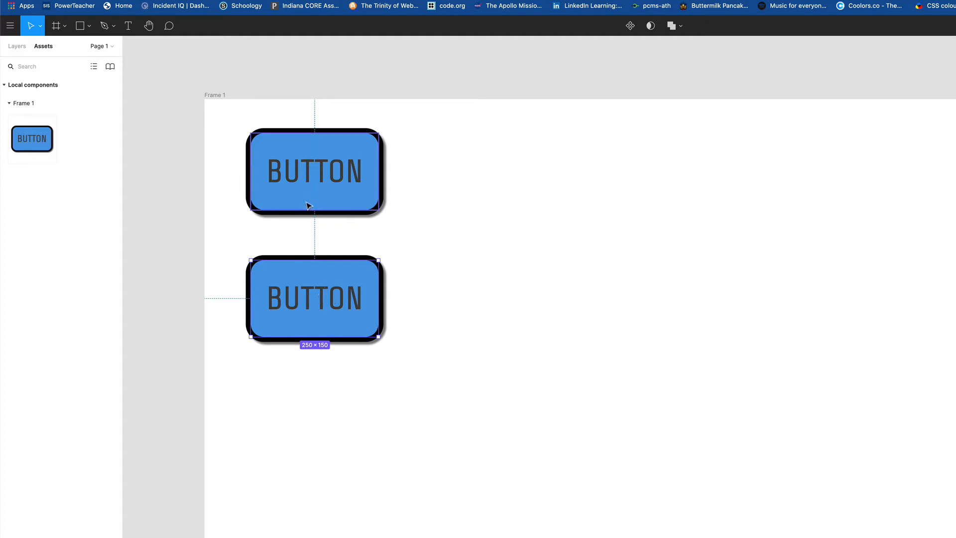
mouse_move(309, 195)
mouse_down()
mouse_move(284, 192)
mouse_move(329, 185)
mouse_move(312, 185)
mouse_up()
mouse_move(331, 324)
mouse_down()
mouse_move(320, 333)
mouse_move(333, 322)
mouse_up()
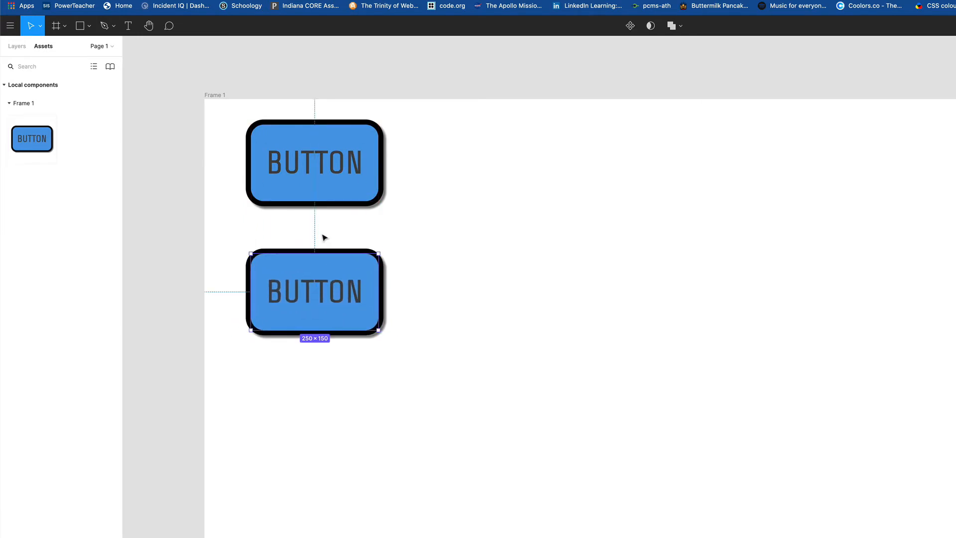
drag(301, 181, 321, 206)
drag(335, 316, 332, 317)
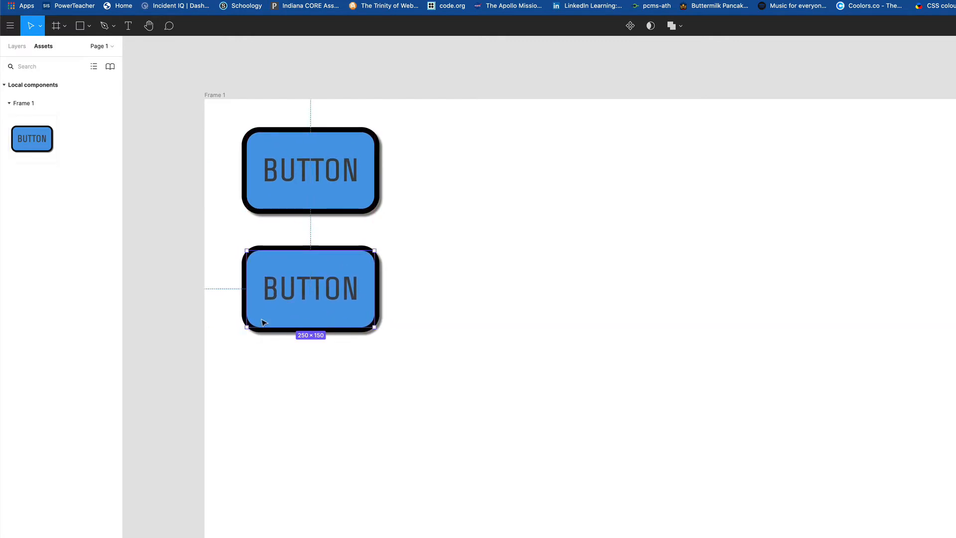
Step: Add a second instance beneath and line up all three buttons evenly
drag(40, 139, 315, 417)
drag(307, 173, 318, 178)
mouse_move(326, 306)
mouse_down()
mouse_move(335, 309)
mouse_move(326, 313)
mouse_up()
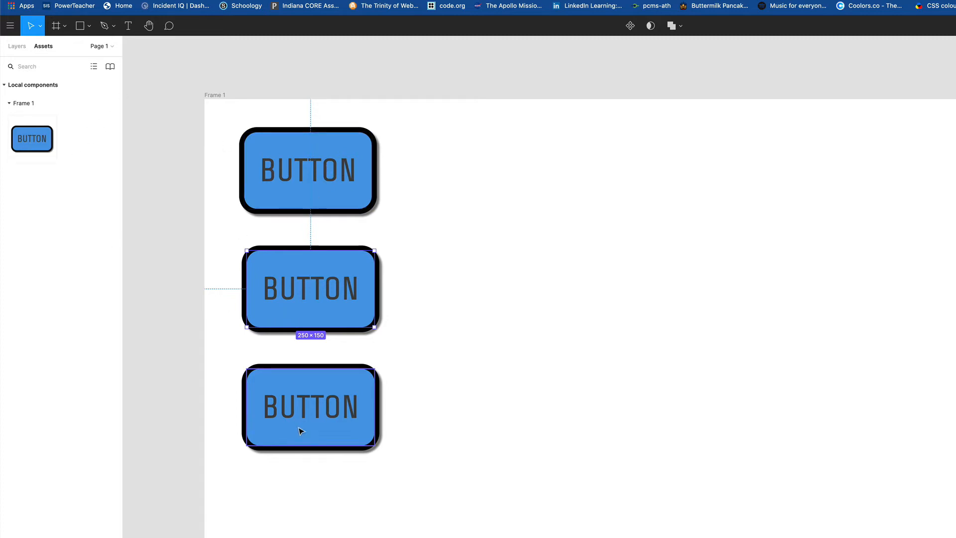
drag(298, 429, 297, 424)
mouse_move(310, 321)
mouse_down()
mouse_move(309, 309)
mouse_move(300, 311)
mouse_up()
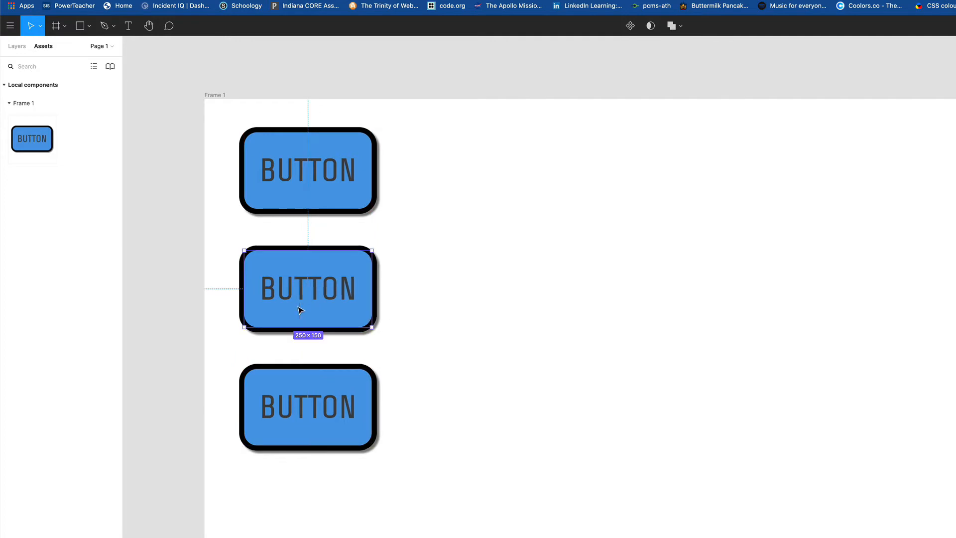
Step: Identify the main BASE BUTTON and its instances in Layers, keeping 82 px spacing
click(15, 50)
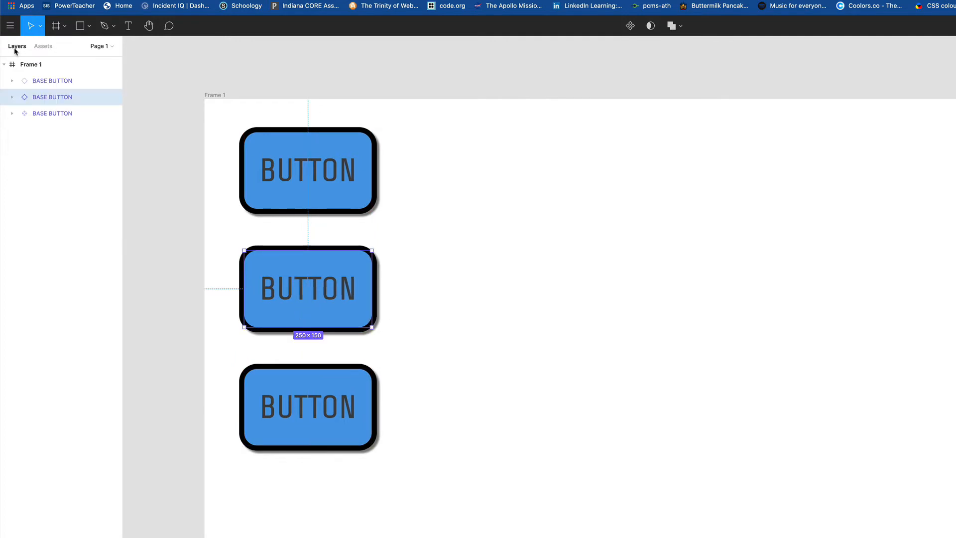
click(39, 119)
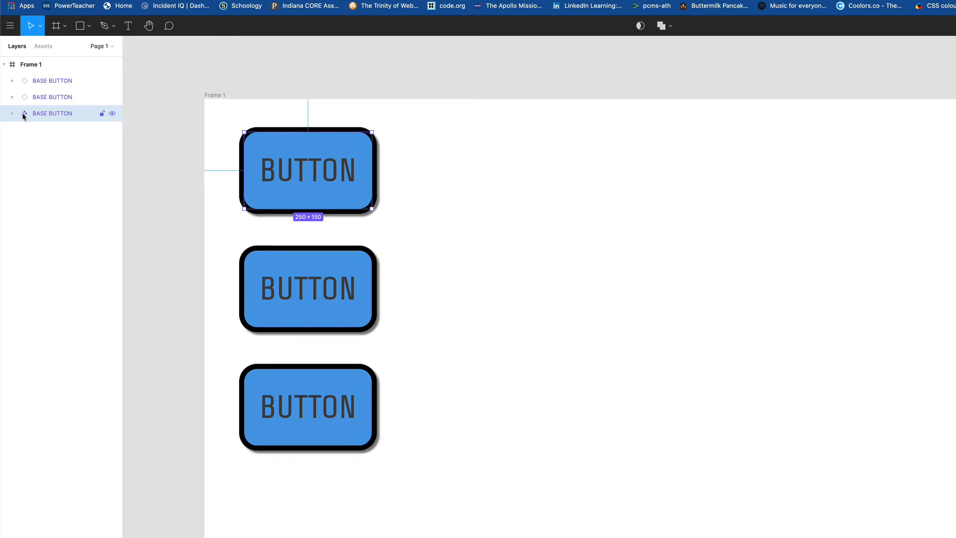
click(23, 99)
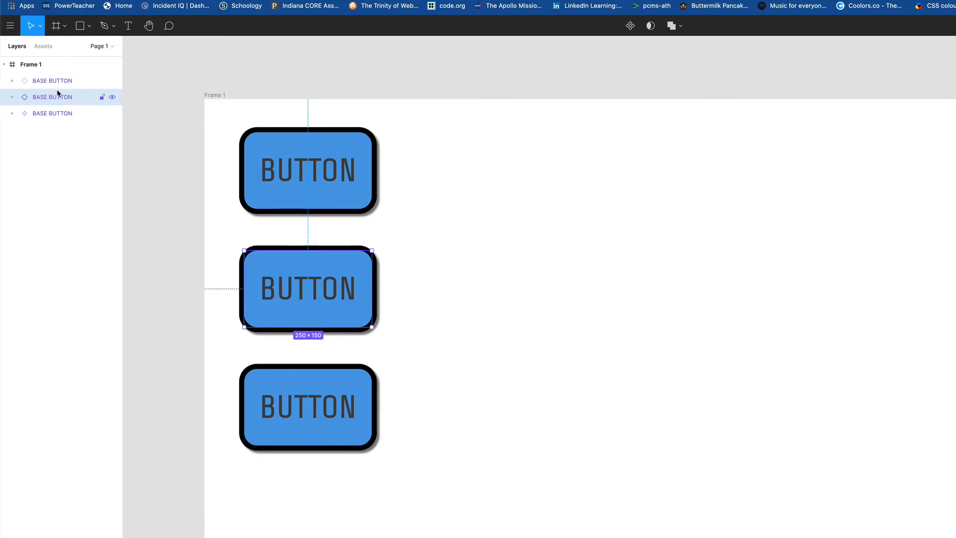
click(43, 118)
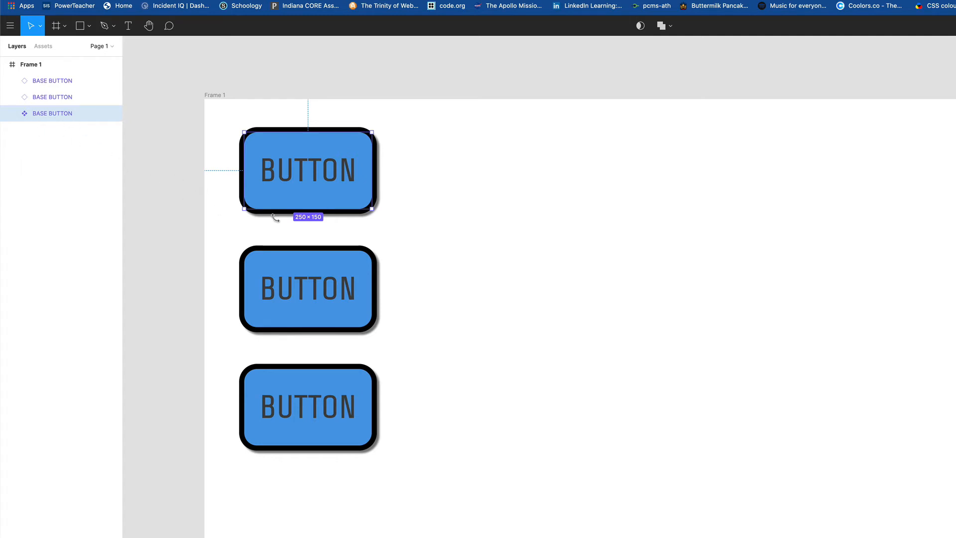
drag(307, 203, 306, 206)
drag(329, 201, 320, 198)
Step: Change the main button's Rectangle 1 fill to light grey, updating both instances
double_click(331, 198)
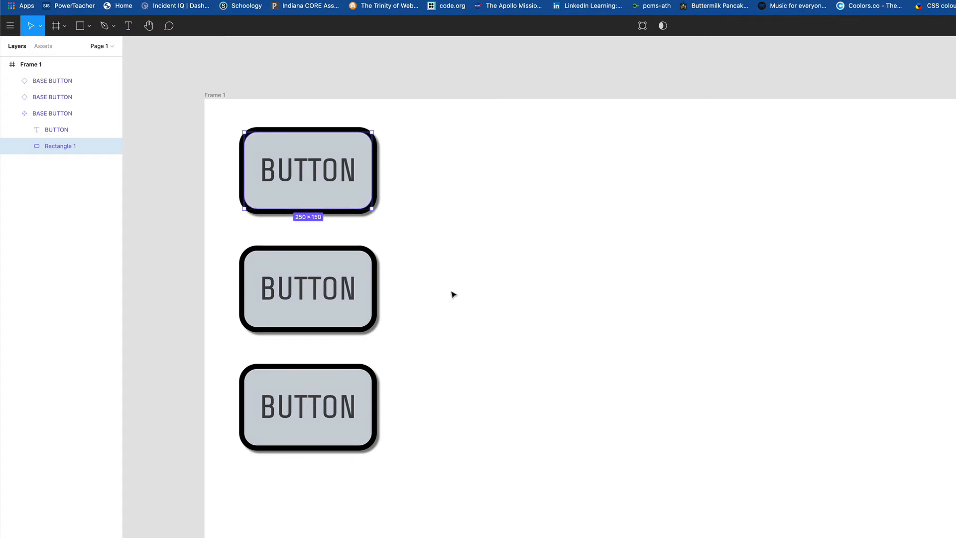
mouse_move(314, 302)
mouse_down()
mouse_move(327, 299)
mouse_move(306, 301)
mouse_up()
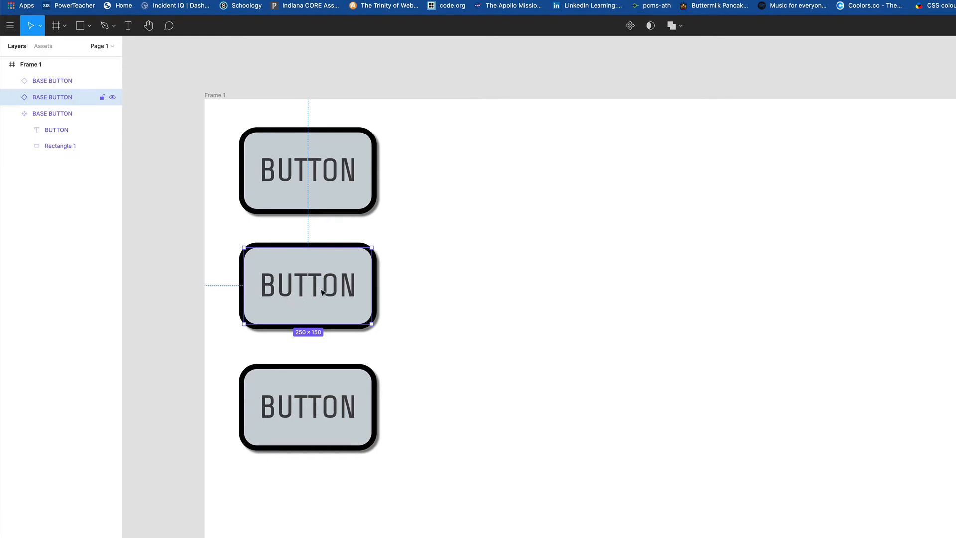
Step: Relabel the middle button instance CART and nudge it back into line
double_click(291, 294)
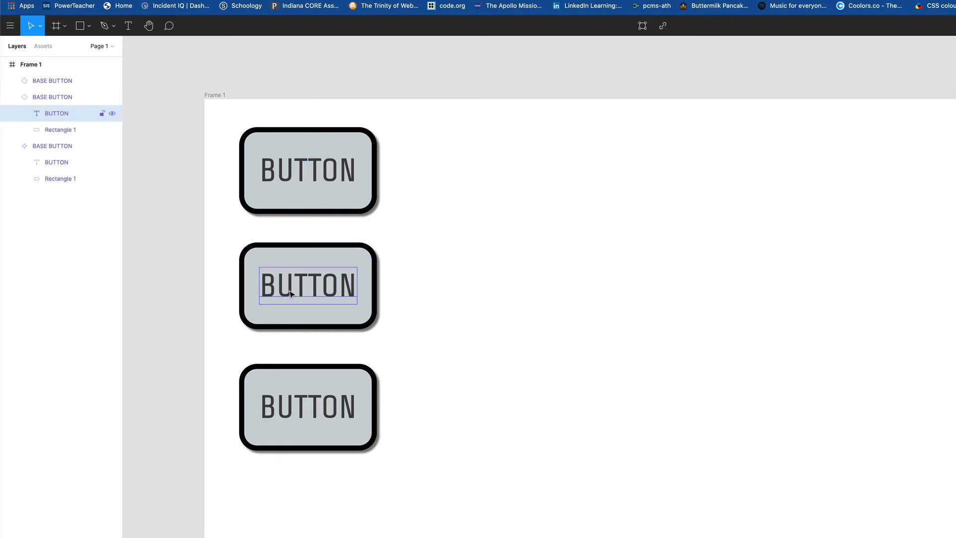
double_click(290, 294)
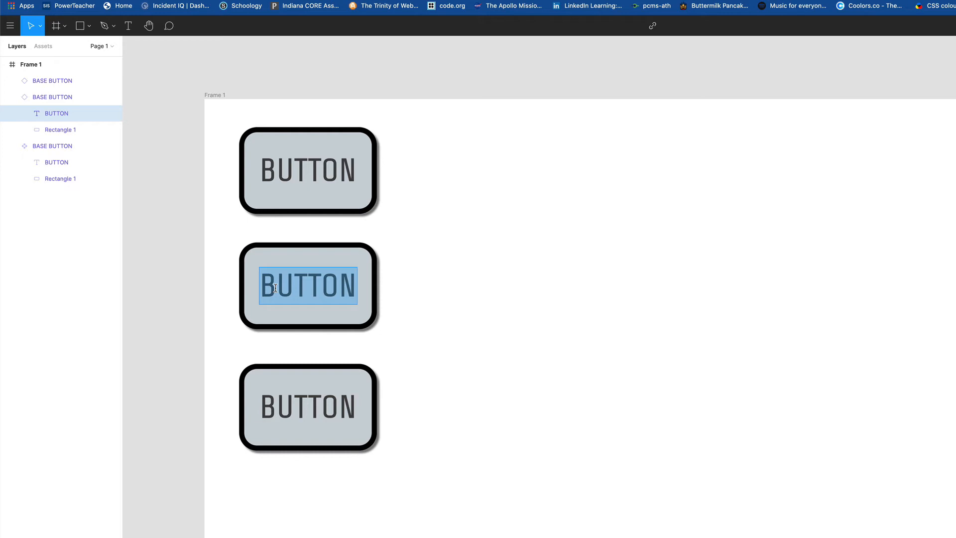
text(CART)
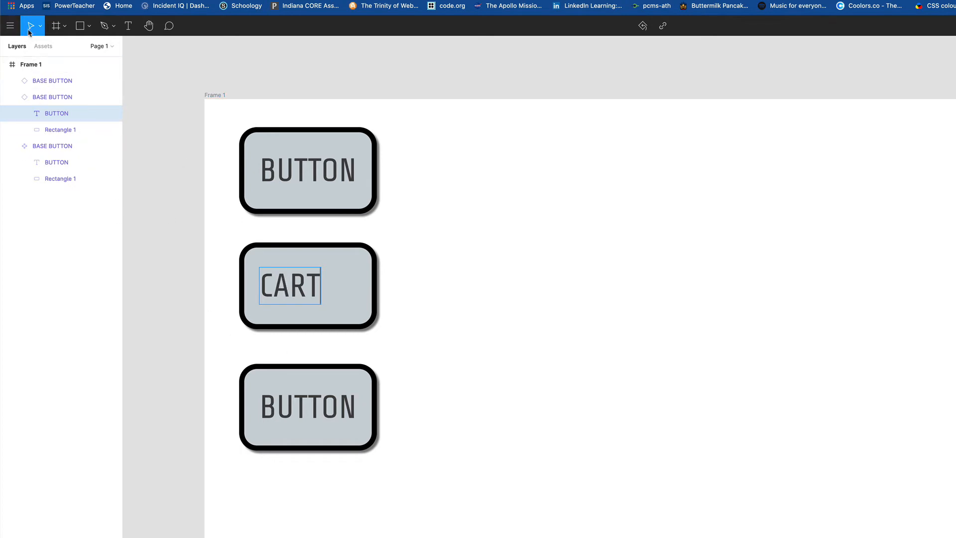
drag(273, 294, 311, 294)
key(Escape)
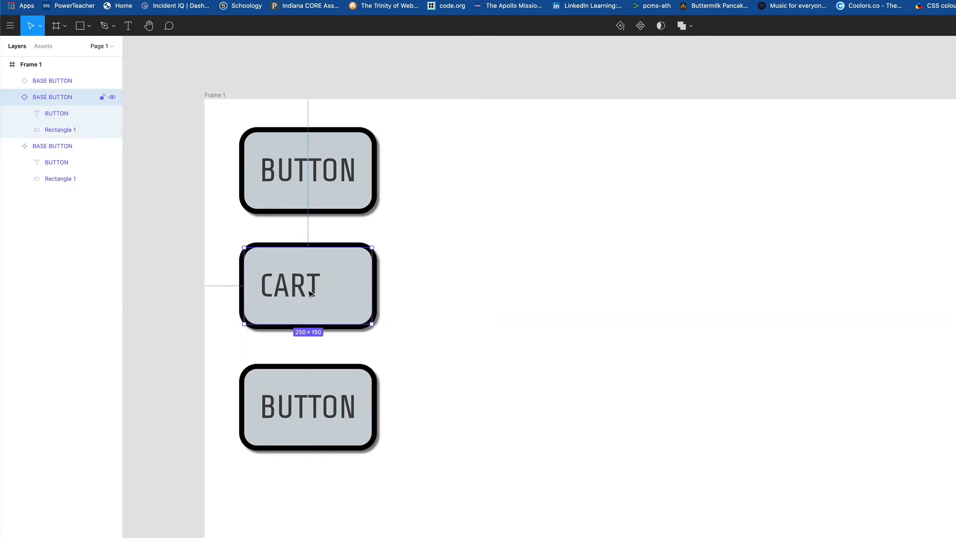
double_click(274, 290)
mouse_move(265, 295)
mouse_down()
mouse_move(282, 295)
mouse_move(264, 295)
mouse_up()
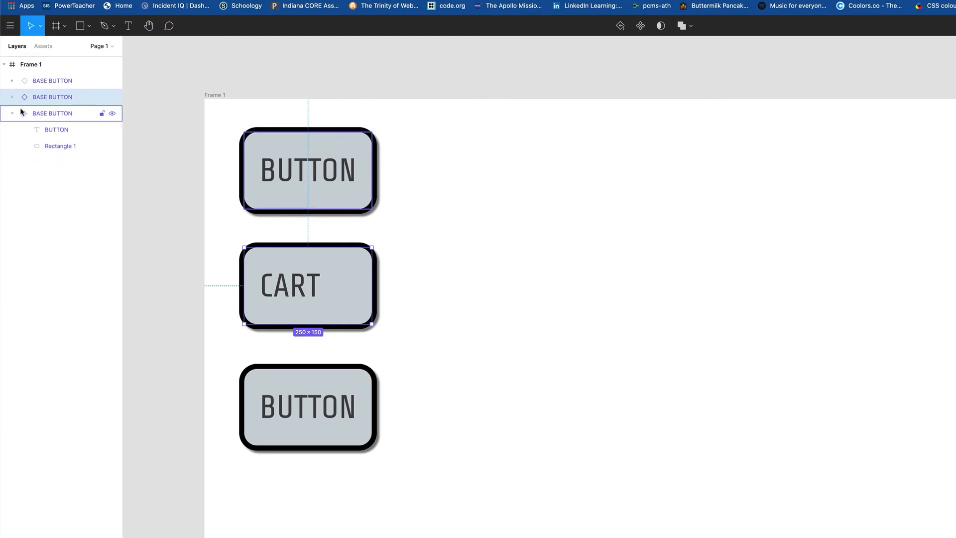
Step: Nudge the main button's BUTTON text and Rectangle 1 slightly left
click(13, 97)
click(56, 115)
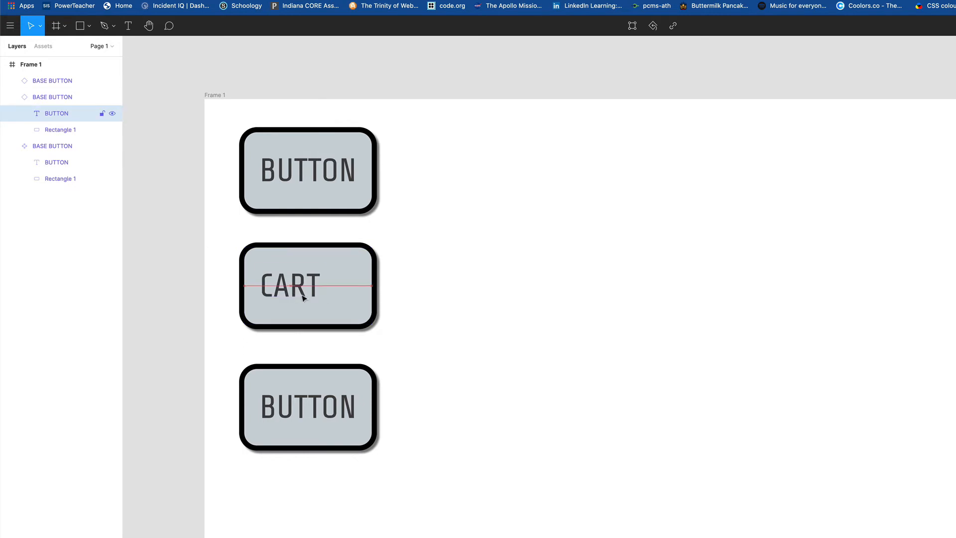
drag(309, 297, 311, 301)
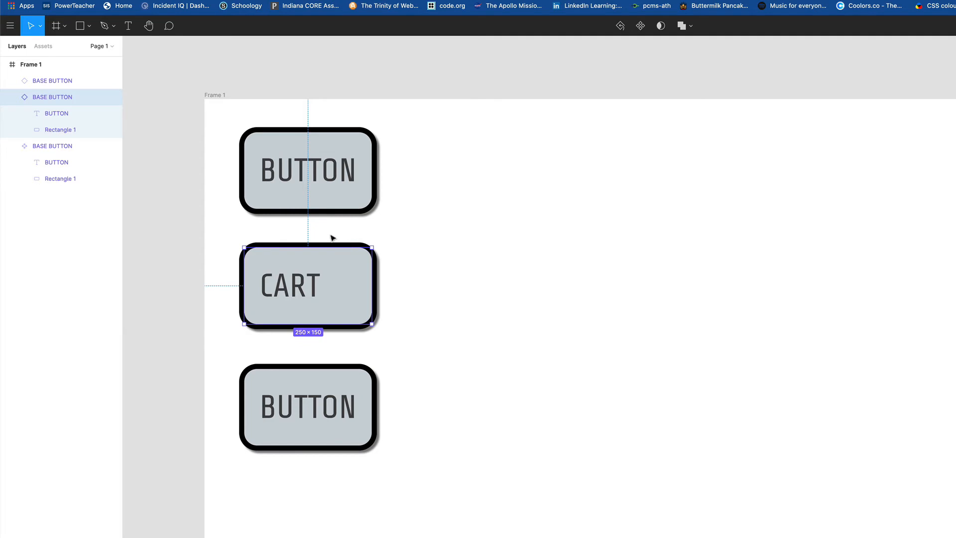
drag(398, 139, 283, 205)
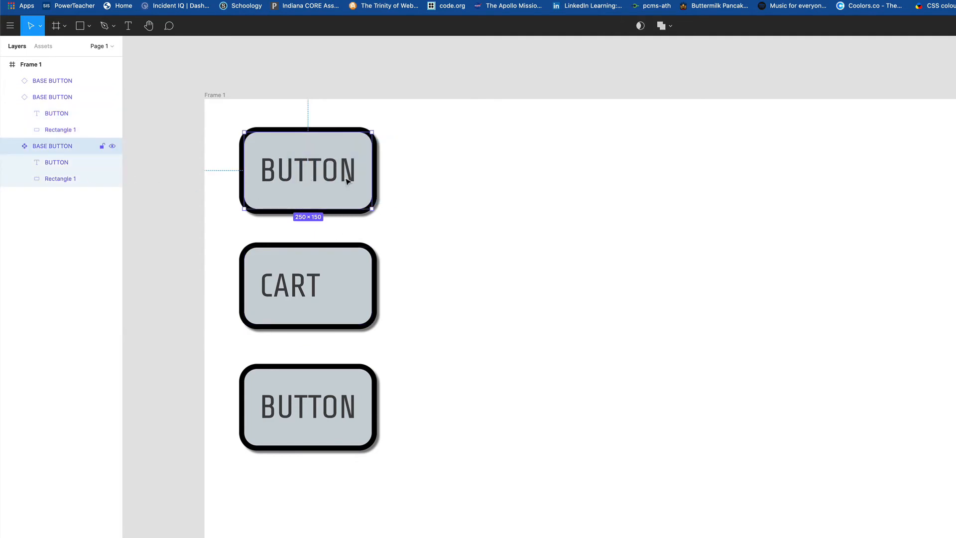
click(56, 203)
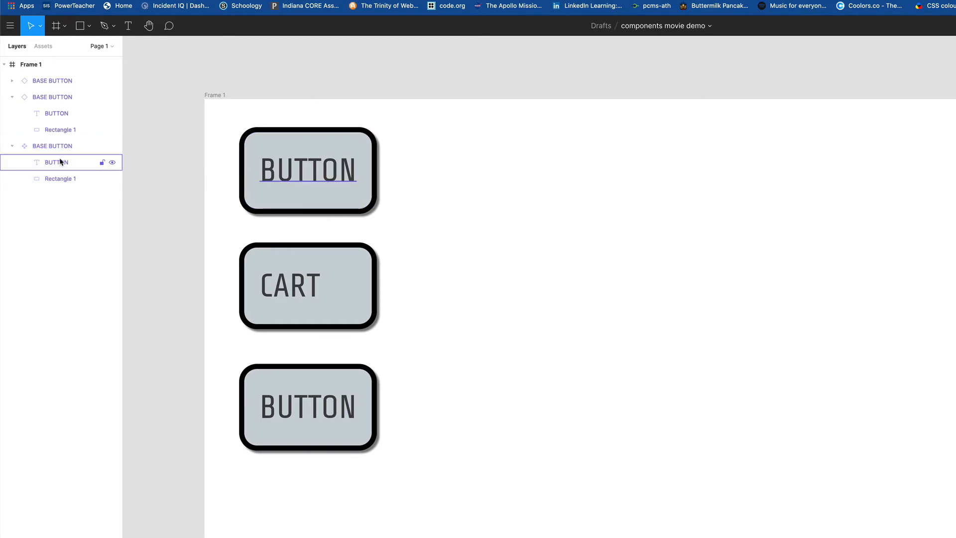
click(60, 162)
shift+click(67, 178)
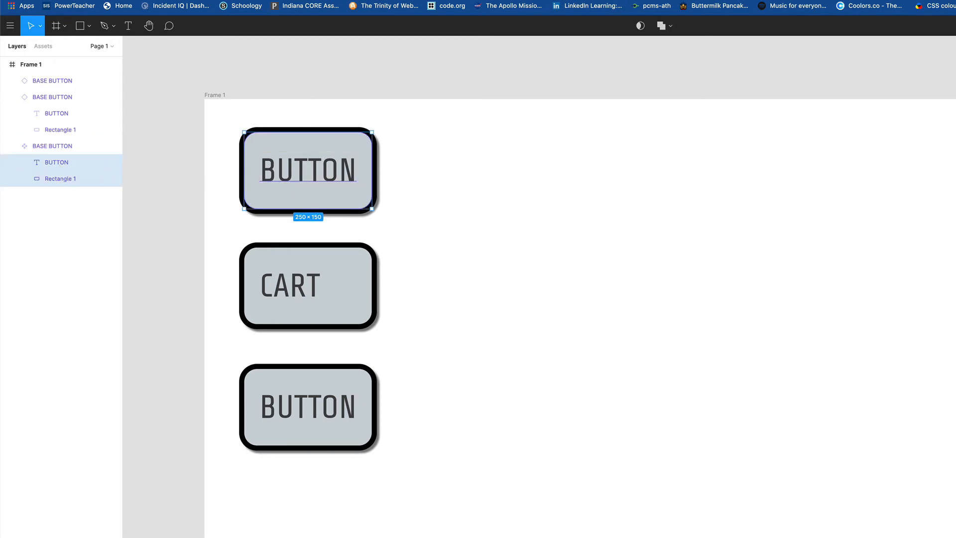
key(alt+h)
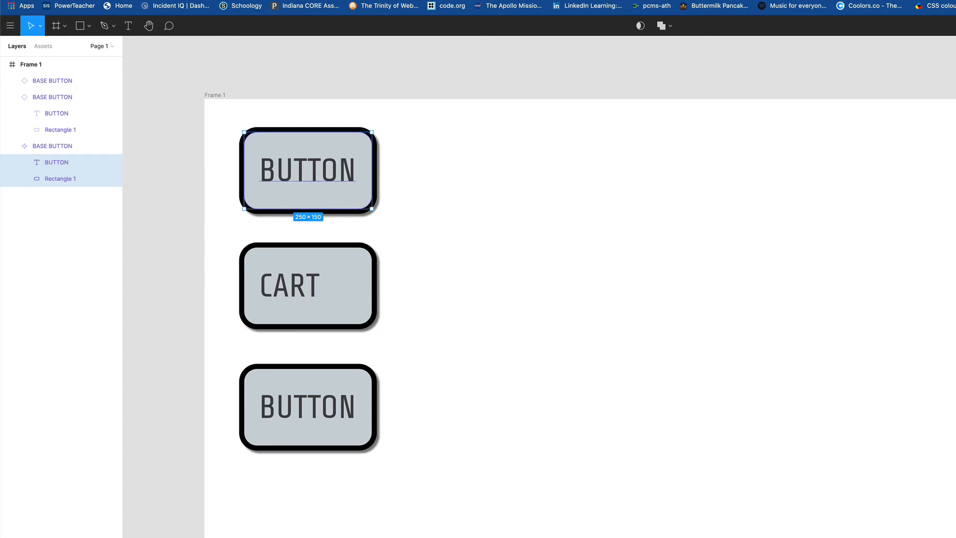
Step: Nudge the CART button instance about 1 px left
click(685, 305)
click(293, 299)
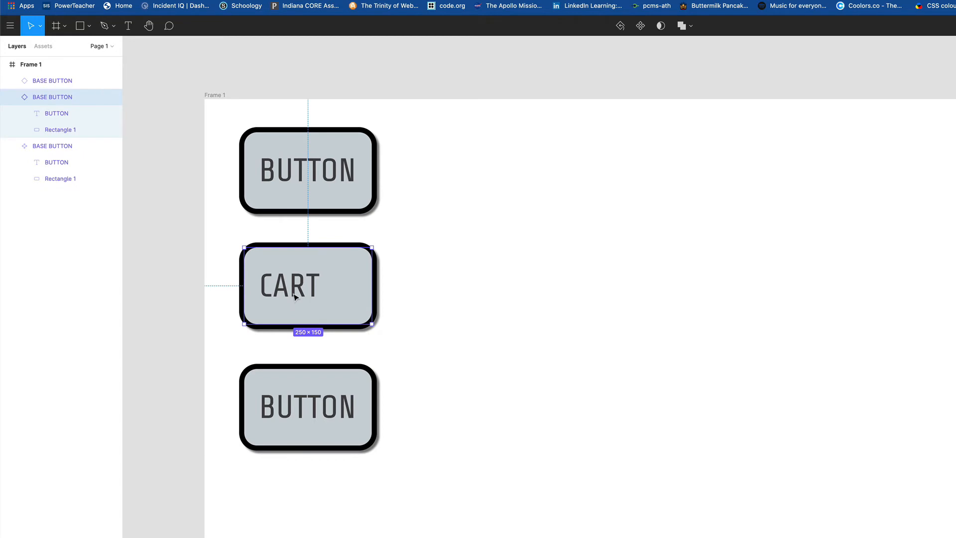
drag(297, 295, 297, 295)
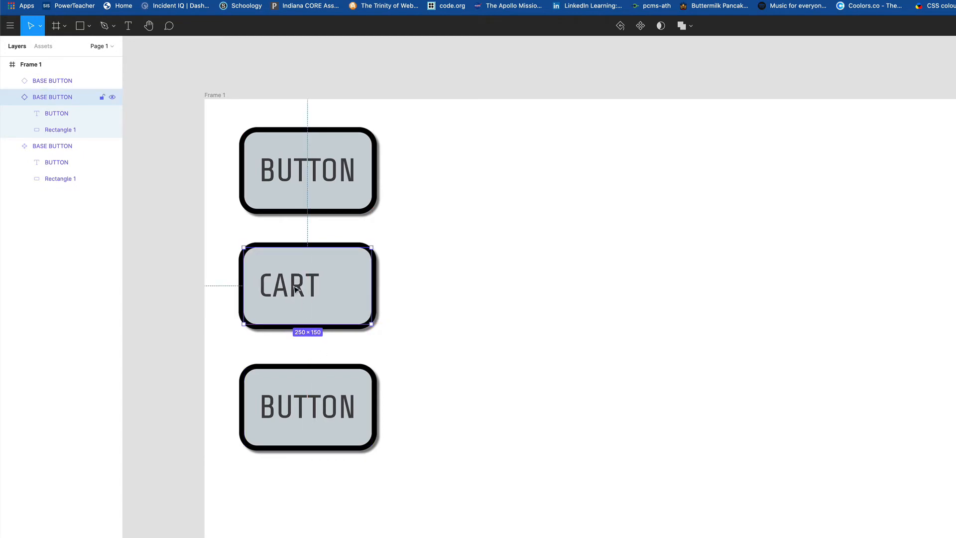
click(310, 415)
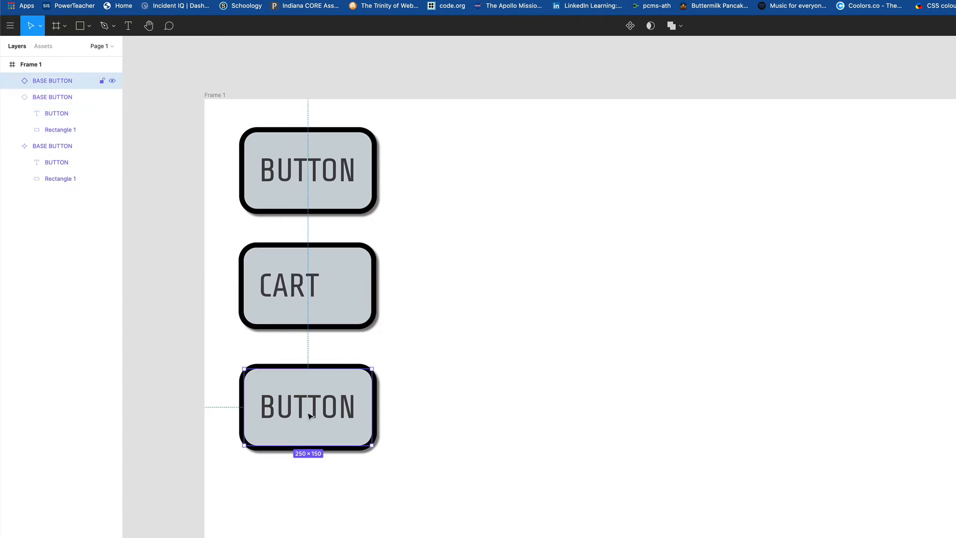
Step: Relabel the bottom instance CHECKOUT in slightly smaller text
double_click(283, 417)
double_click(277, 411)
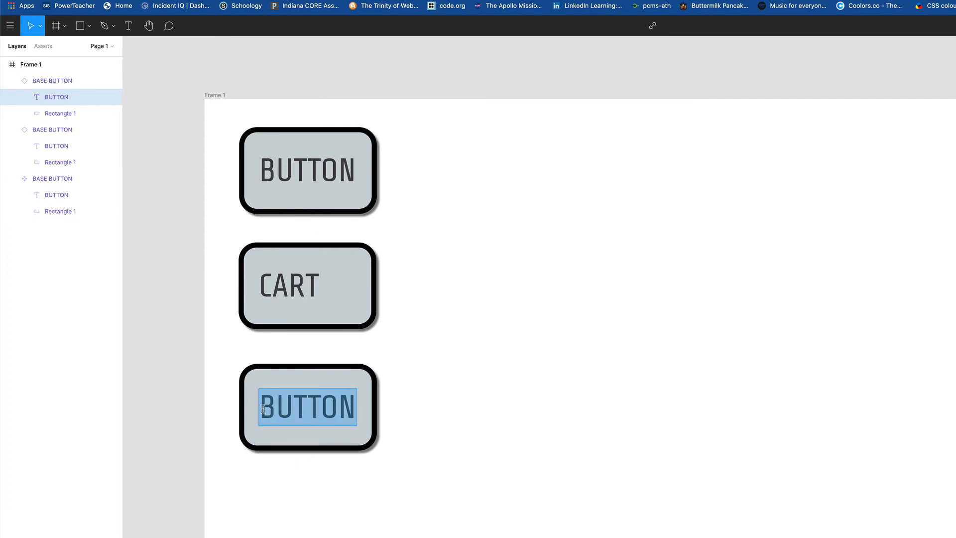
drag(263, 410, 353, 411)
text(CHECKOUT)
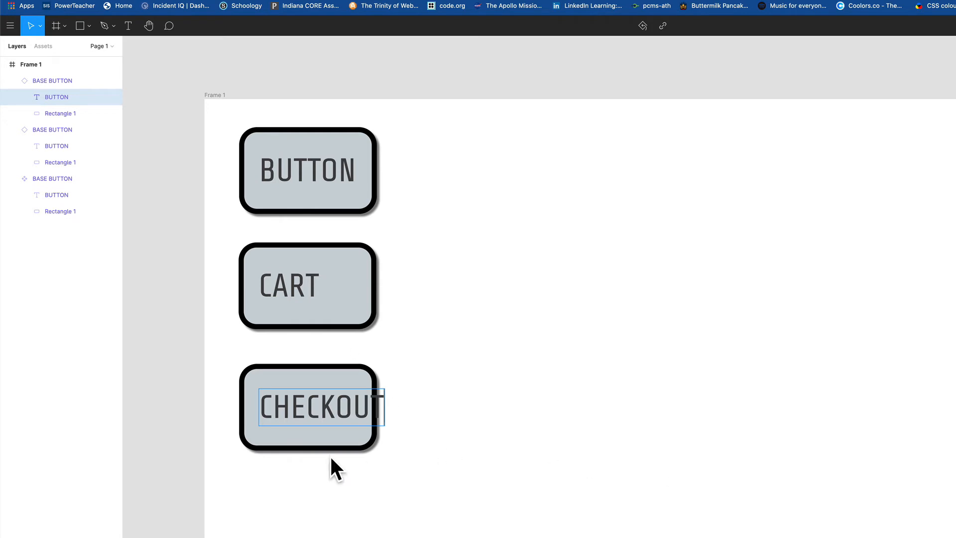
double_click(382, 401)
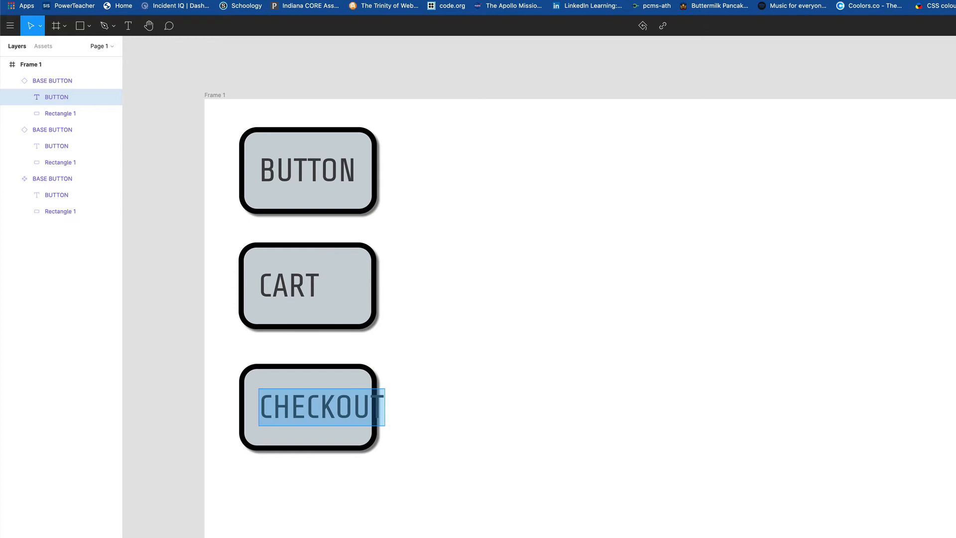
key(Return)
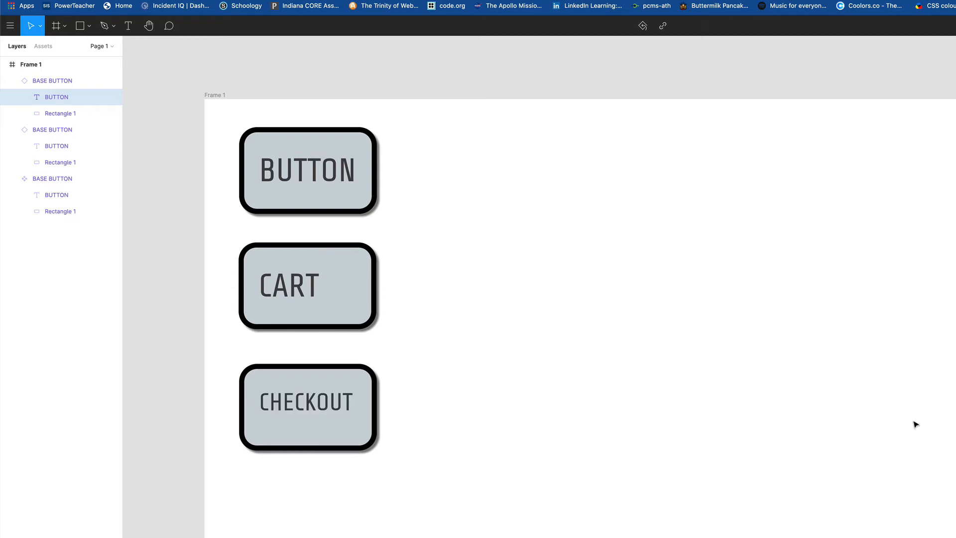
double_click(319, 404)
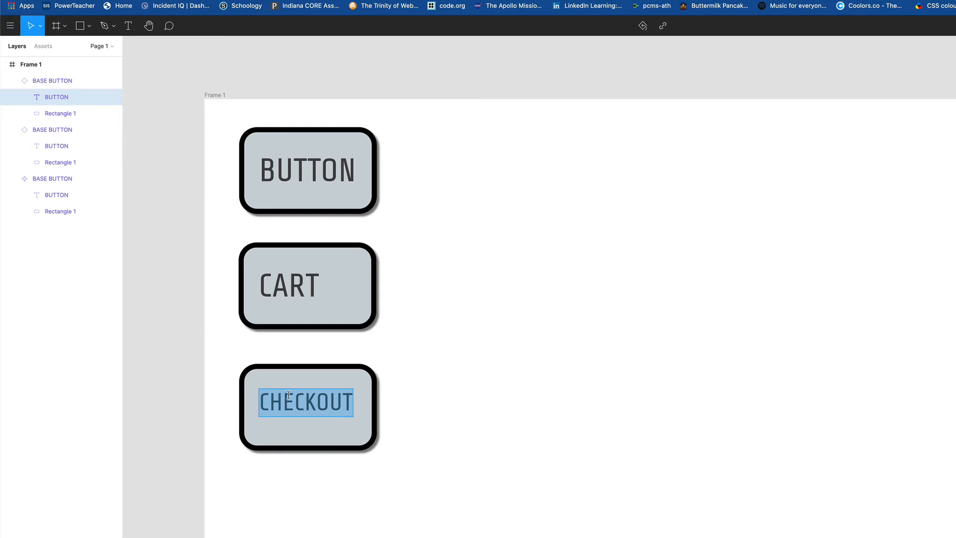
click(401, 412)
Step: Space CHECKOUT evenly below CART, align the top button, and collapse the layer groups
drag(340, 411, 342, 400)
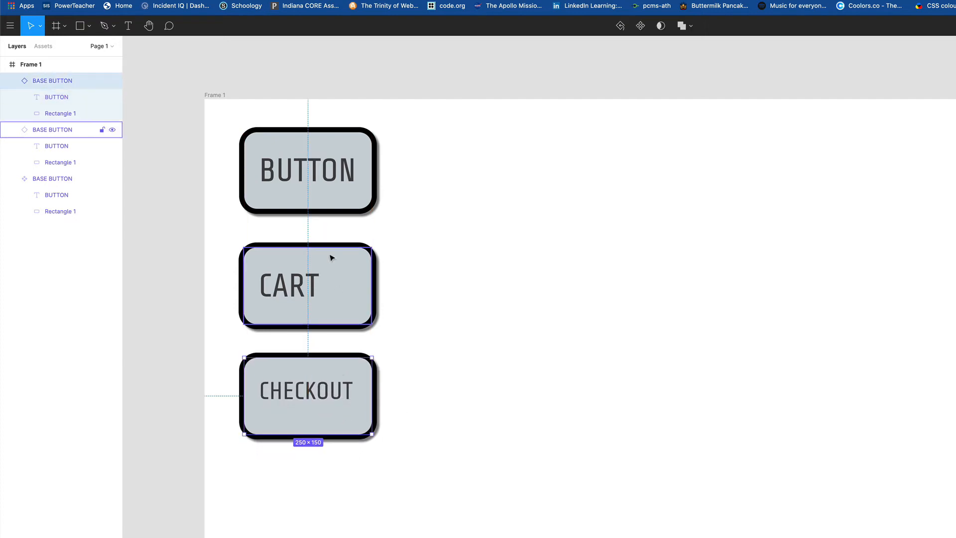
click(325, 195)
drag(329, 196, 341, 197)
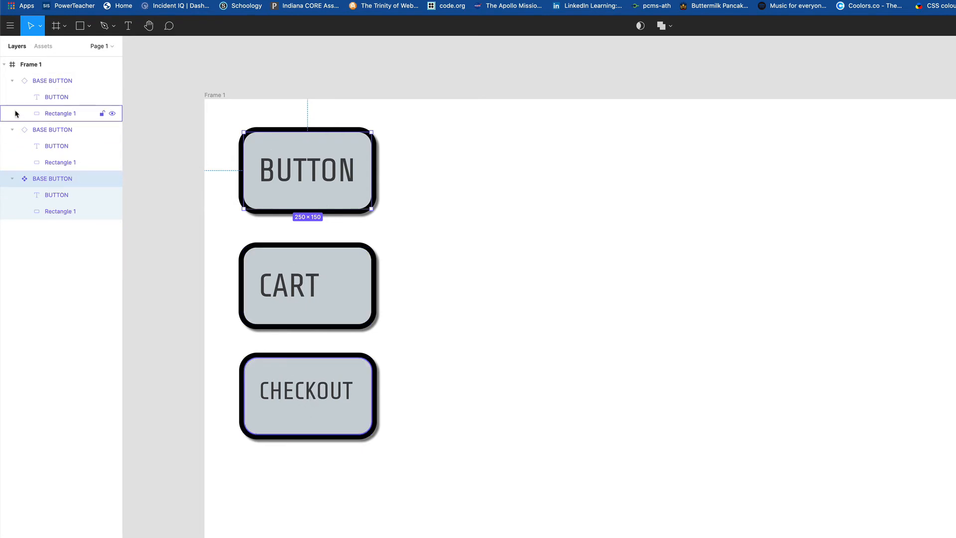
click(12, 82)
click(12, 97)
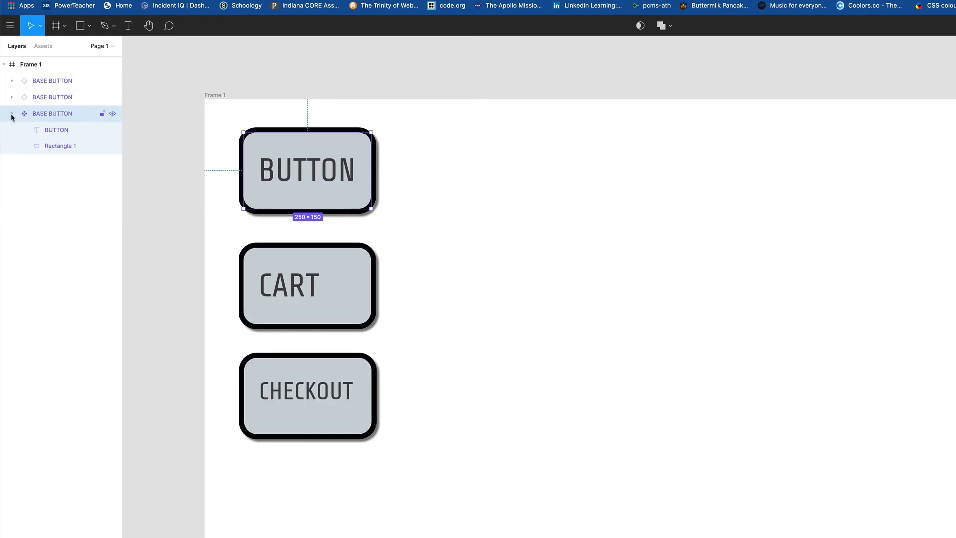
Step: Raise BUTTON about 17 px, shift CART and CHECKOUT left, and move CART down toward CHECKOUT
click(12, 113)
click(303, 297)
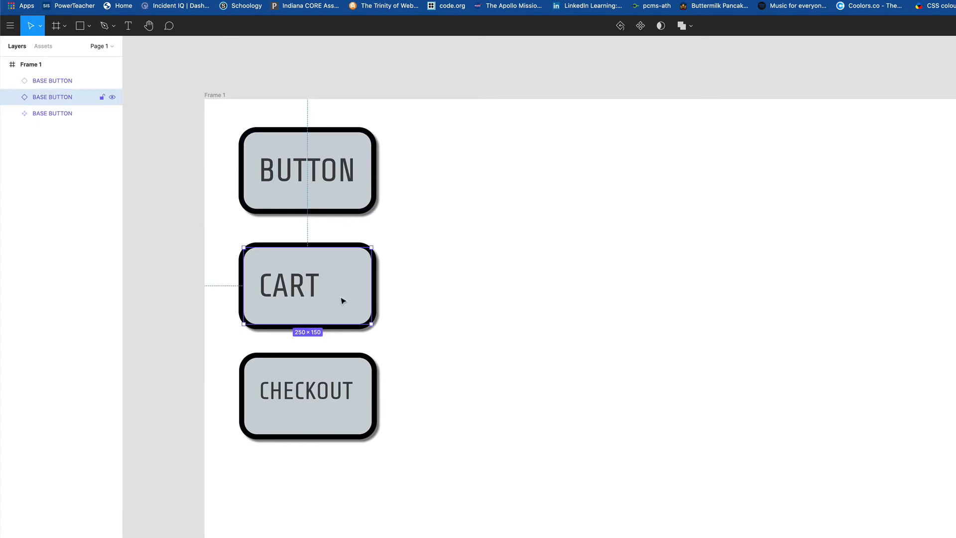
click(472, 283)
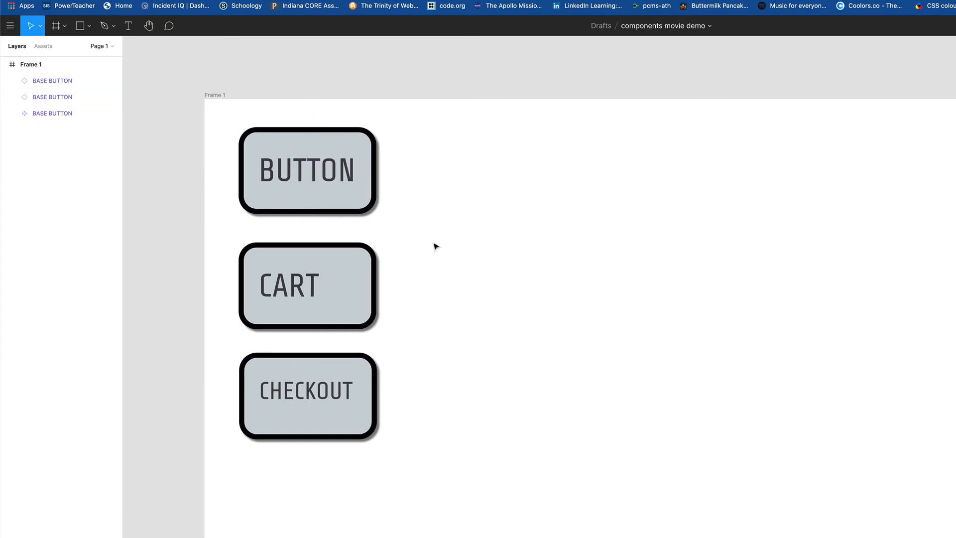
click(319, 169)
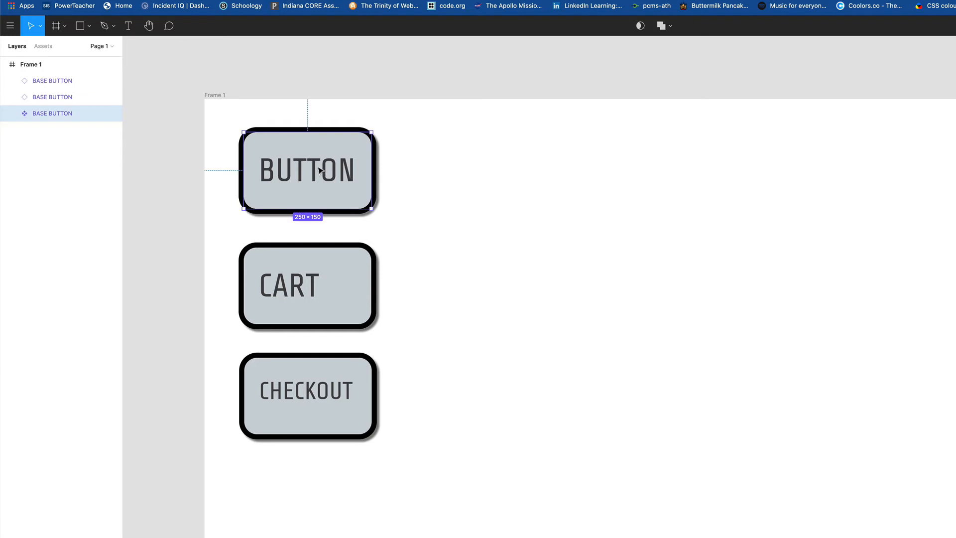
drag(308, 185, 307, 176)
drag(309, 292, 303, 288)
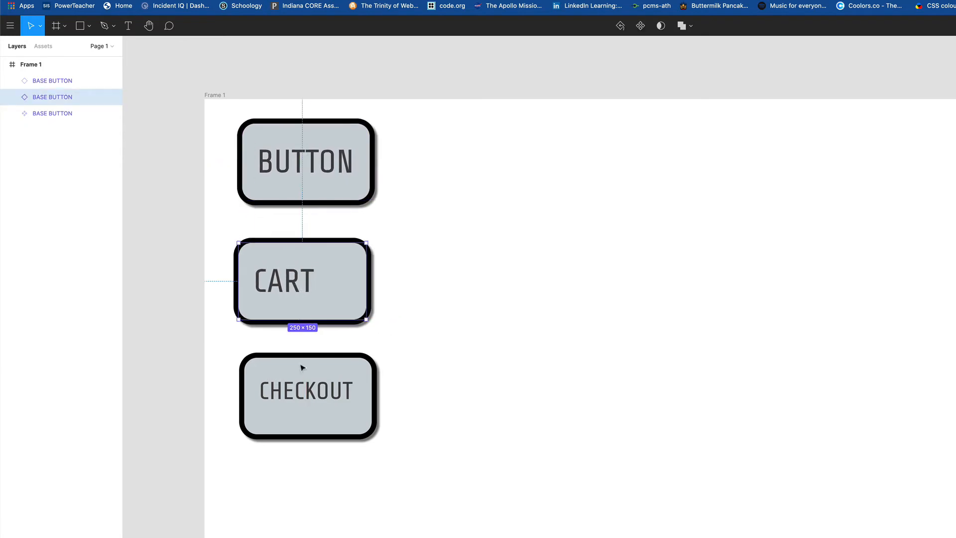
drag(304, 396, 299, 388)
drag(307, 309, 306, 321)
click(443, 262)
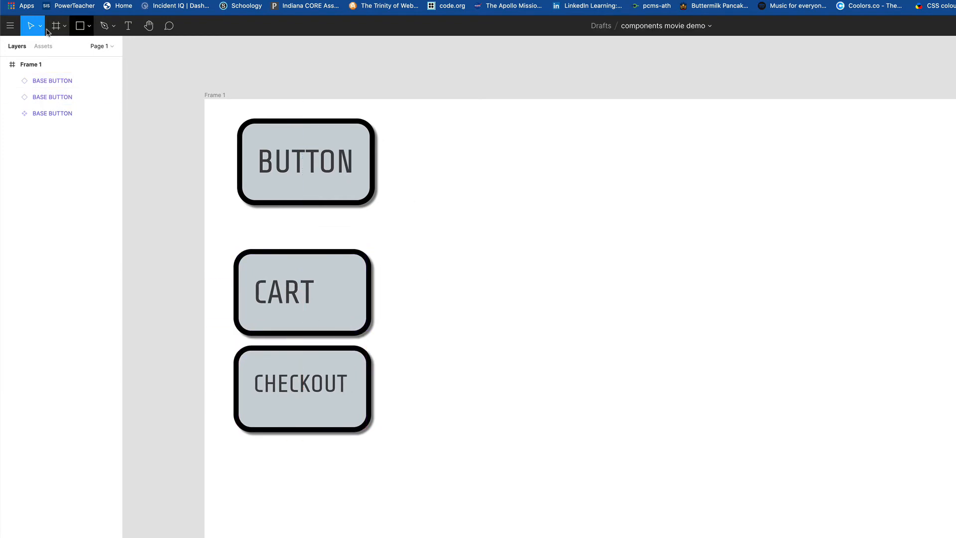
Step: Draw Line 1, a tall vertical black line down the frame right of the buttons
click(89, 26)
click(73, 66)
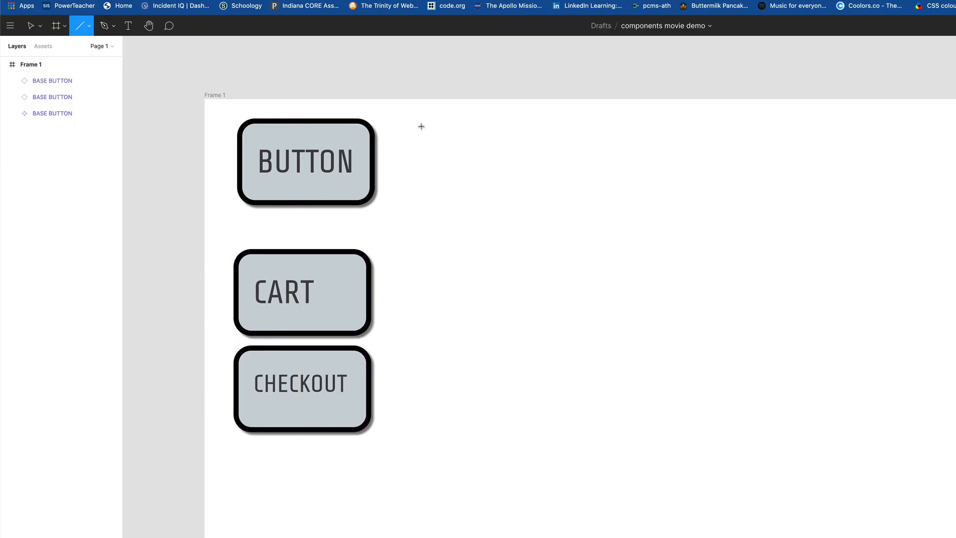
drag(415, 123, 508, 519)
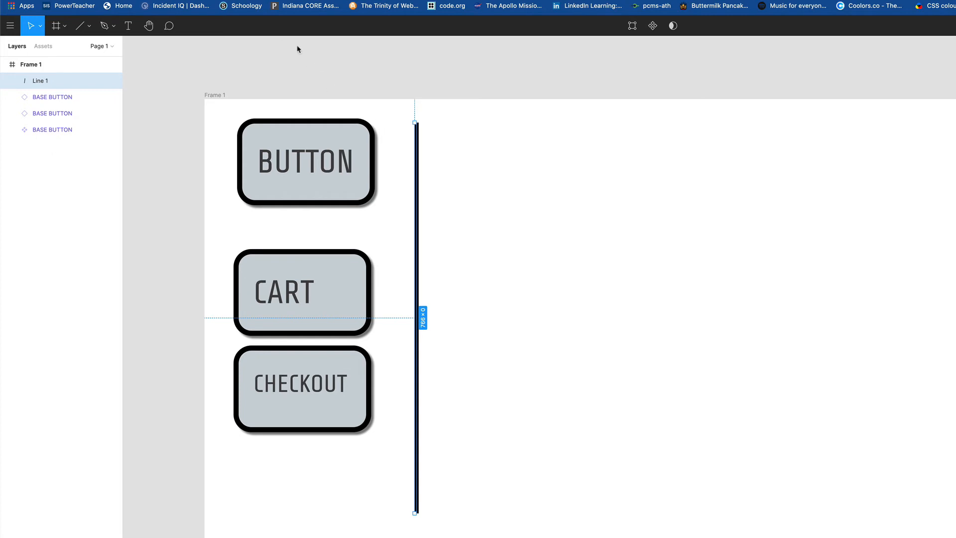
click(571, 262)
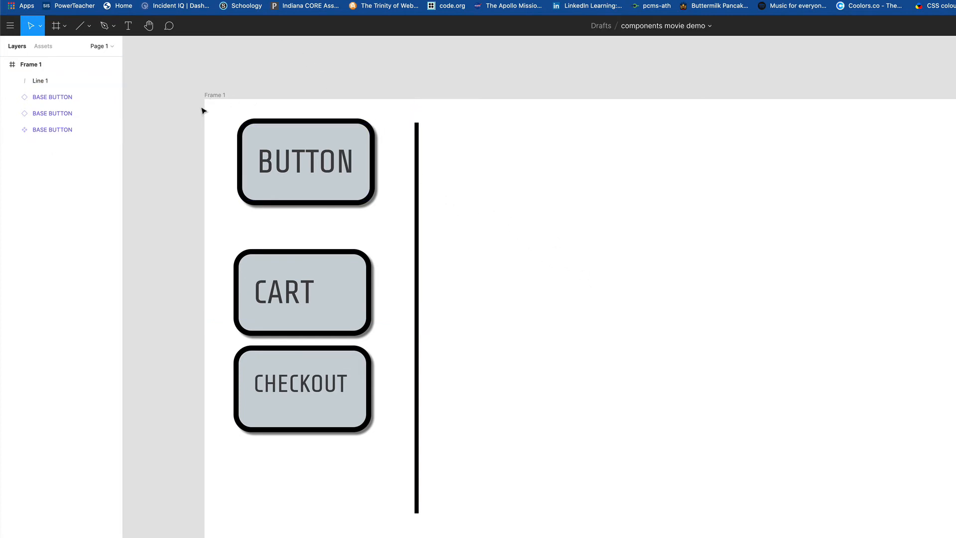
click(90, 26)
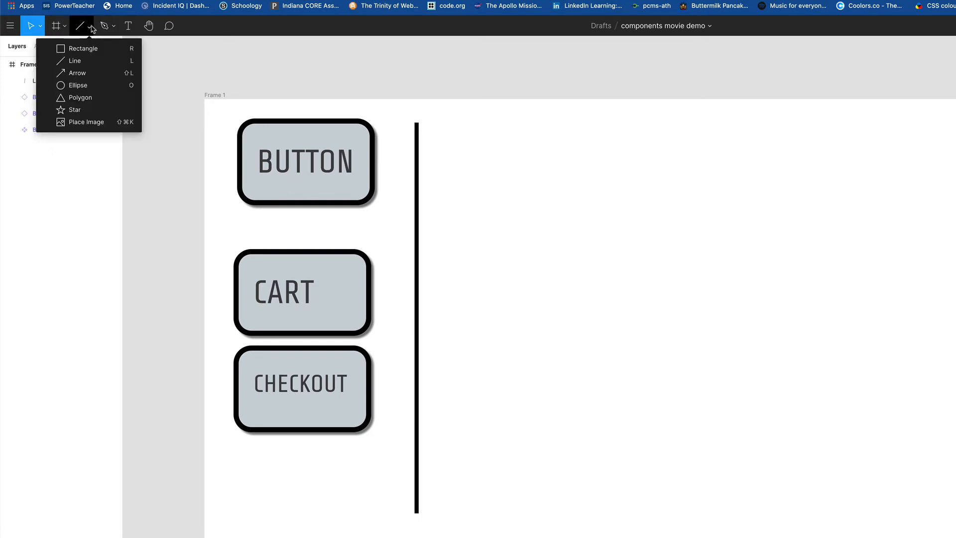
Step: Draw a 218 × 218 circle right of the line and thicken its black outline
click(83, 86)
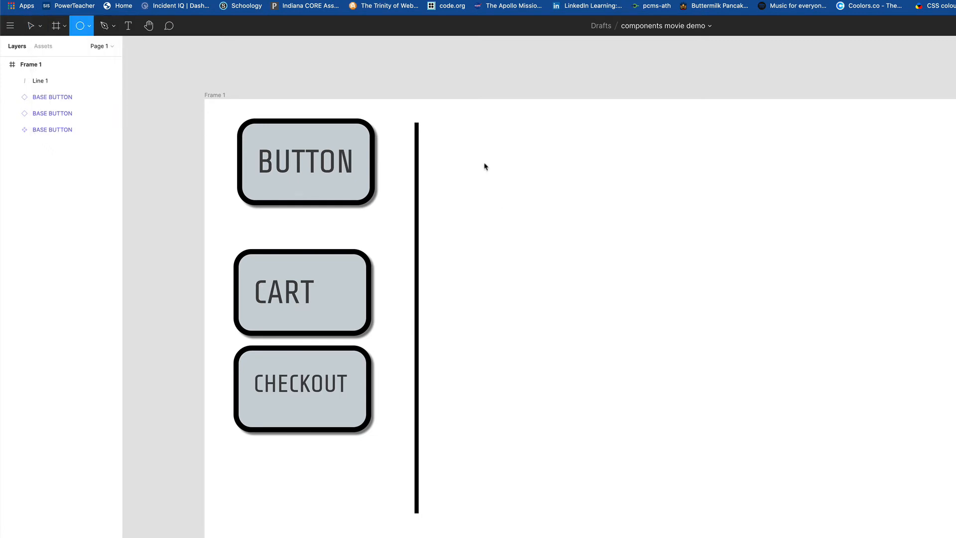
drag(471, 150, 582, 261)
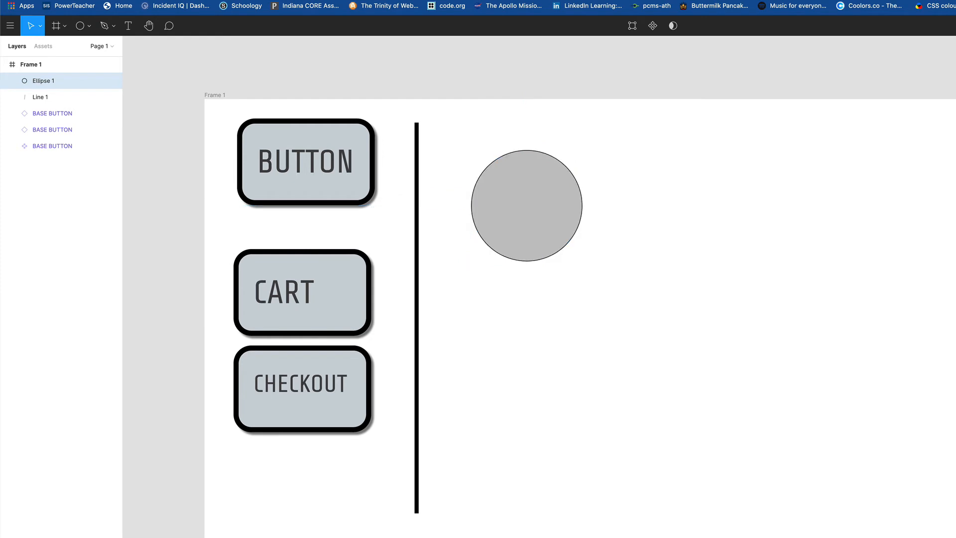
key(Up)
key(Up)
key(Up)
key(Up)
key(Up)
key(Up)
key(Up)
key(Up)
key(Up)
key(Up)
key(Up)
key(Up)
key(Up)
key(Up)
key(Up)
key(Up)
key(Up)
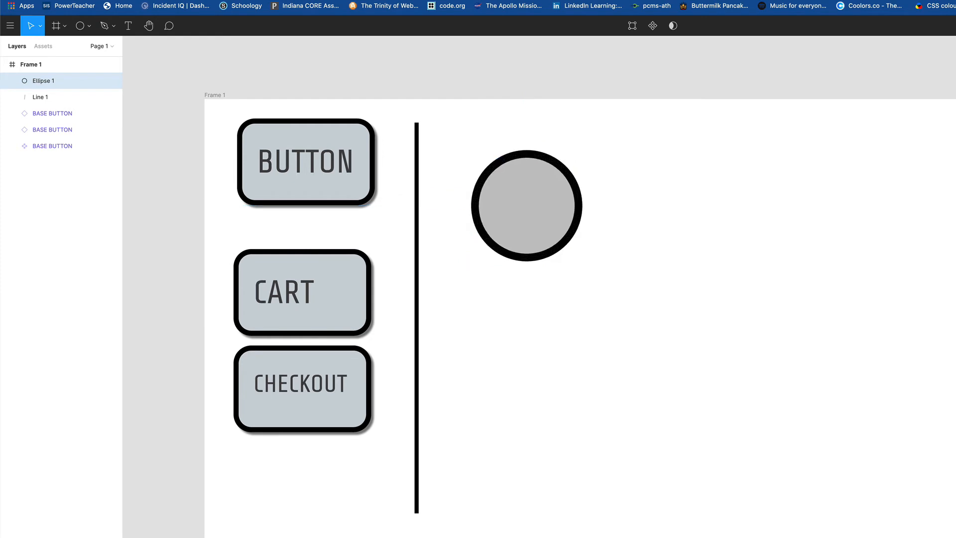
key(Down)
key(Up)
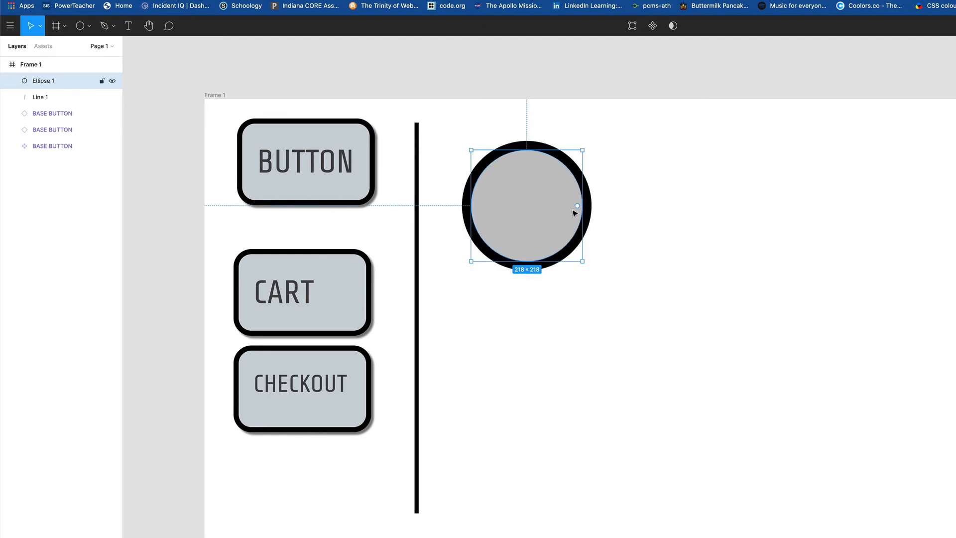
Step: Move the circle slightly up and left and try out its arc handle
click(639, 181)
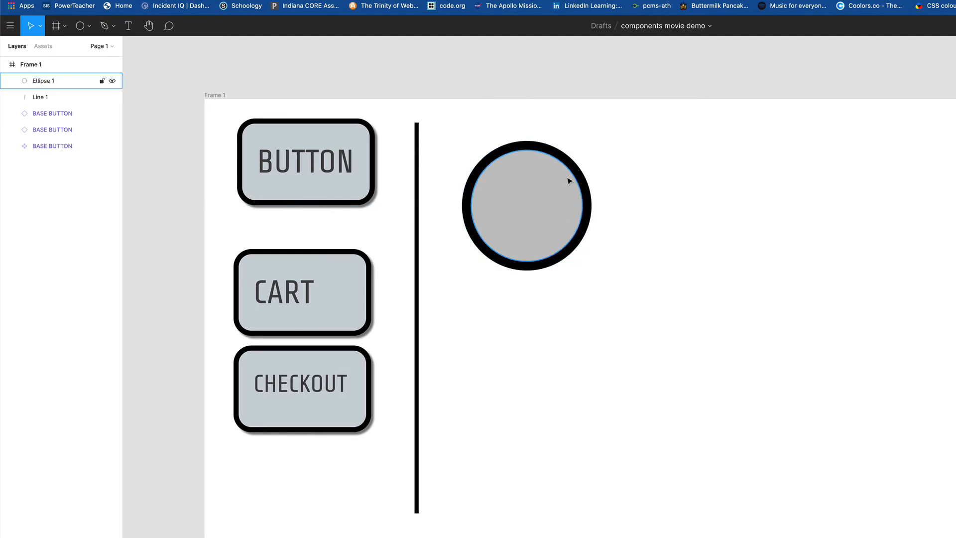
click(548, 179)
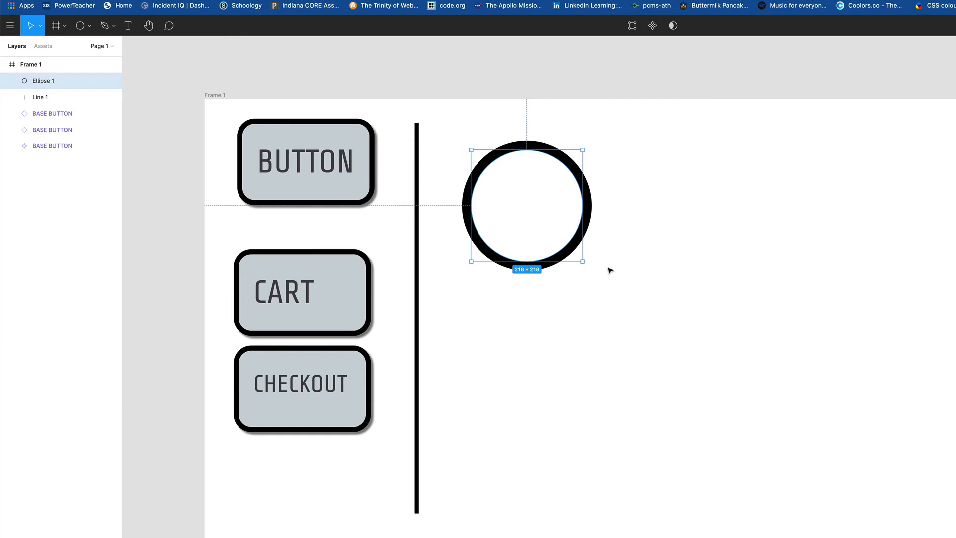
drag(559, 258, 546, 253)
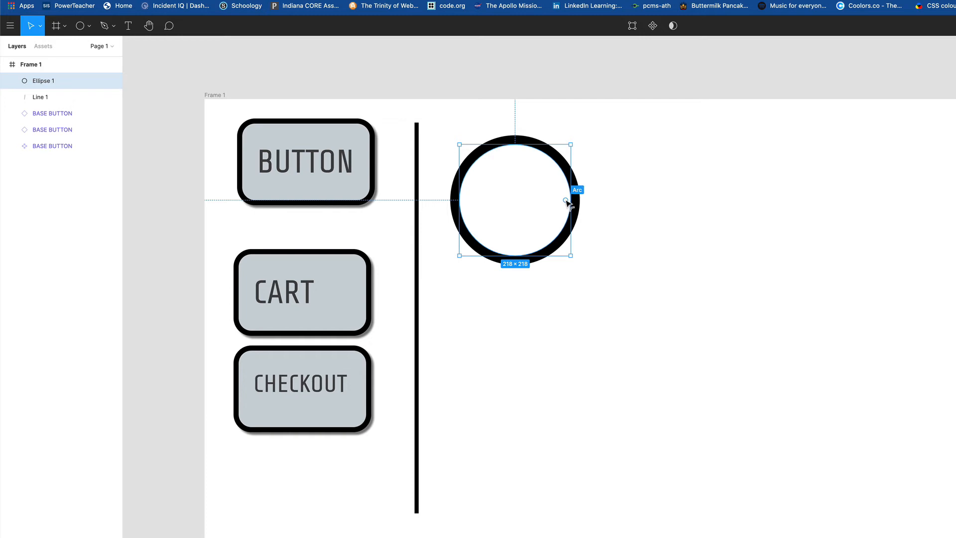
mouse_move(567, 199)
mouse_down()
mouse_move(551, 157)
mouse_move(578, 200)
mouse_up()
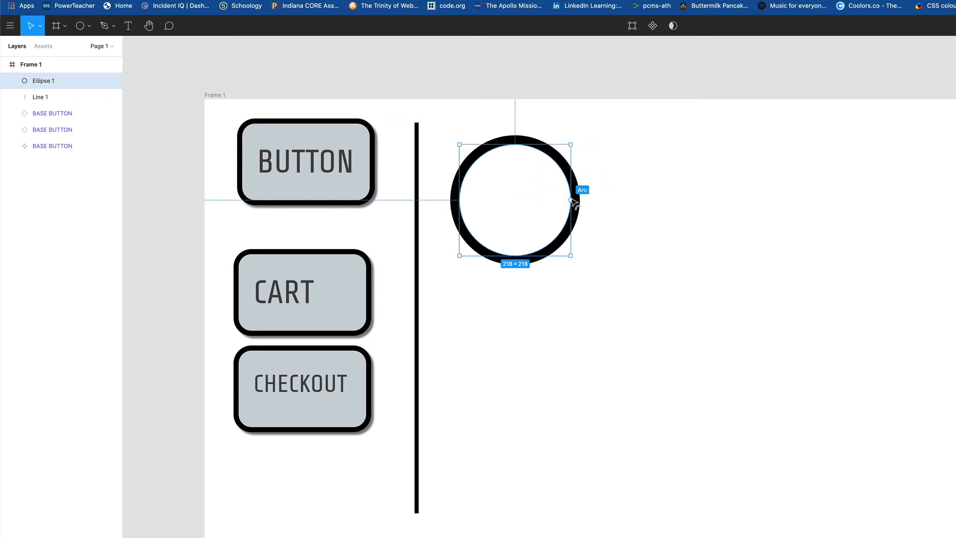
click(719, 203)
click(93, 29)
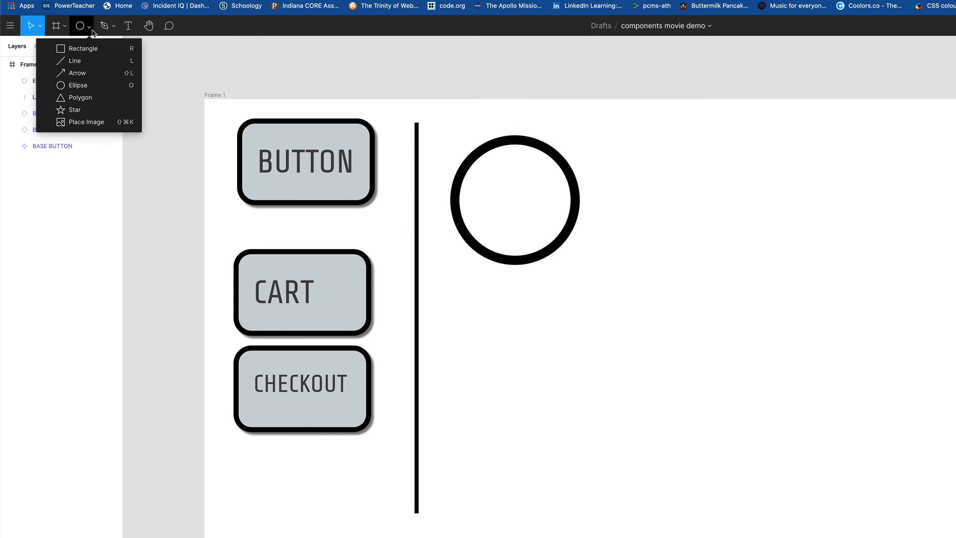
Step: Draw a triangle polygon inside the circle and centre it horizontally and vertically
click(92, 97)
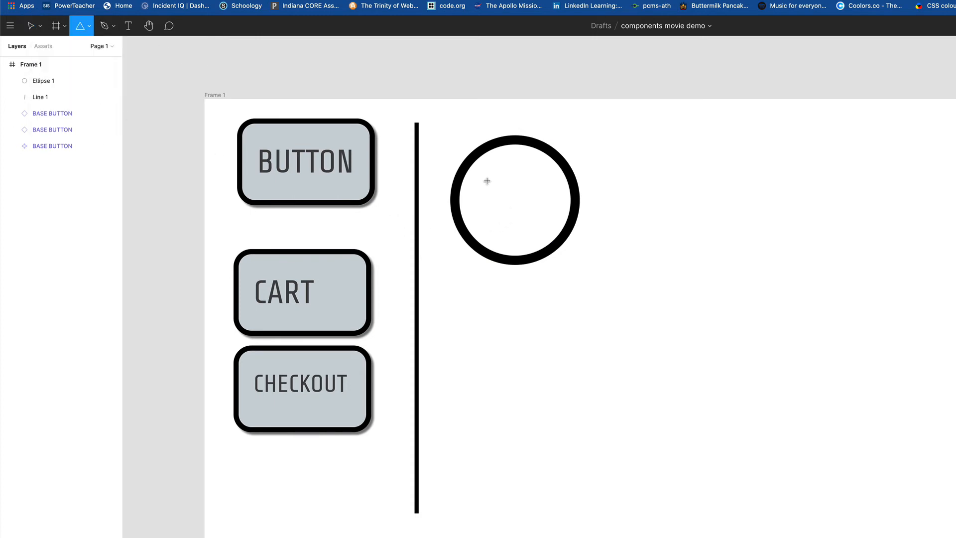
drag(488, 178, 551, 233)
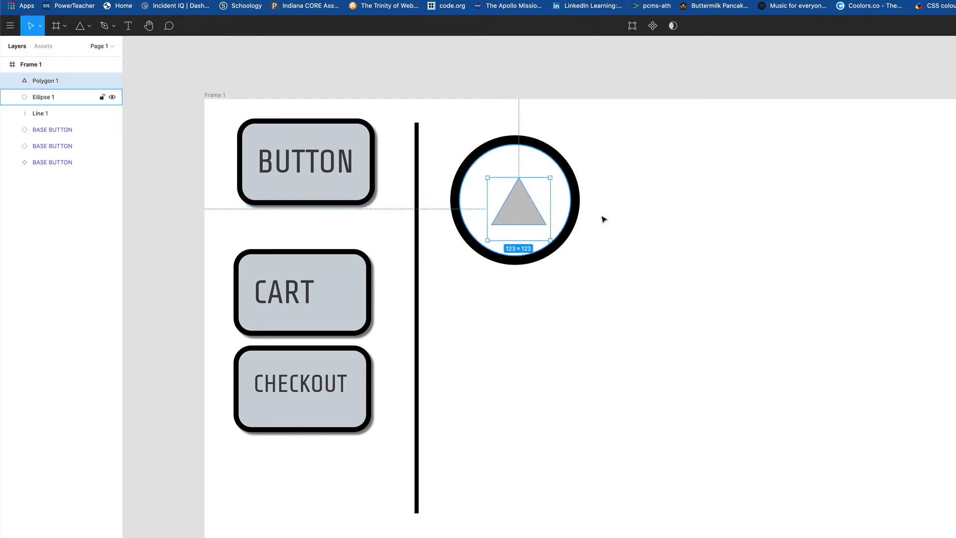
drag(662, 170, 476, 277)
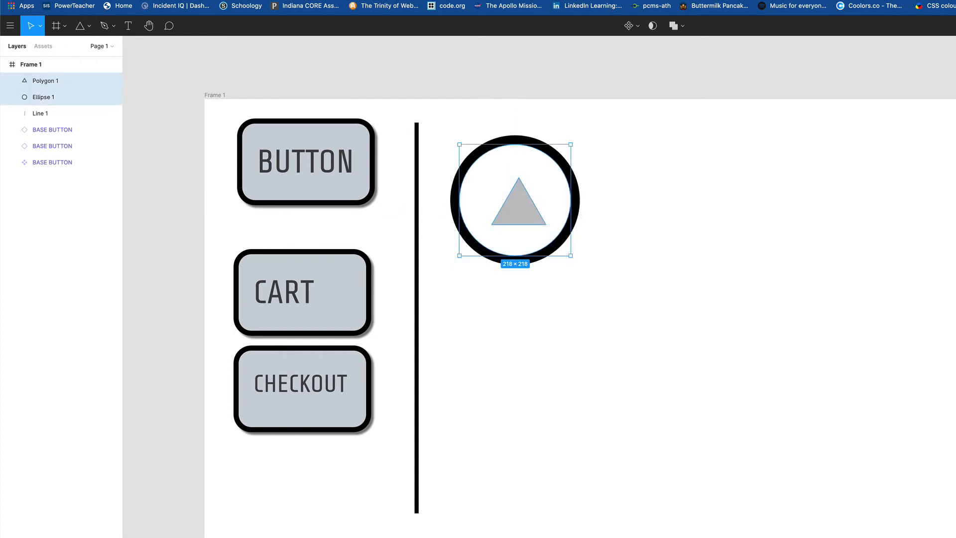
key(alt+h)
key(alt+v)
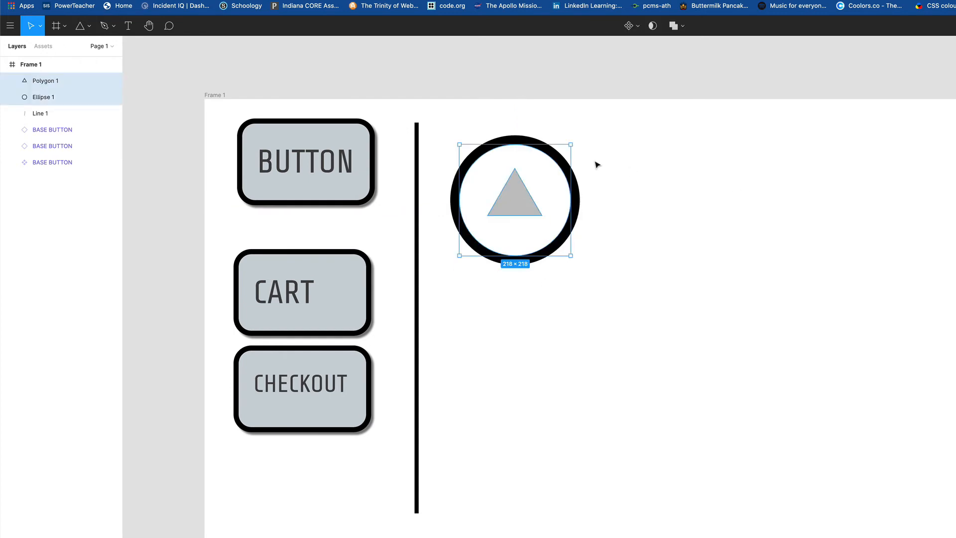
click(685, 231)
Step: Rotate the triangle 90° to point right and fill it near-black
click(521, 207)
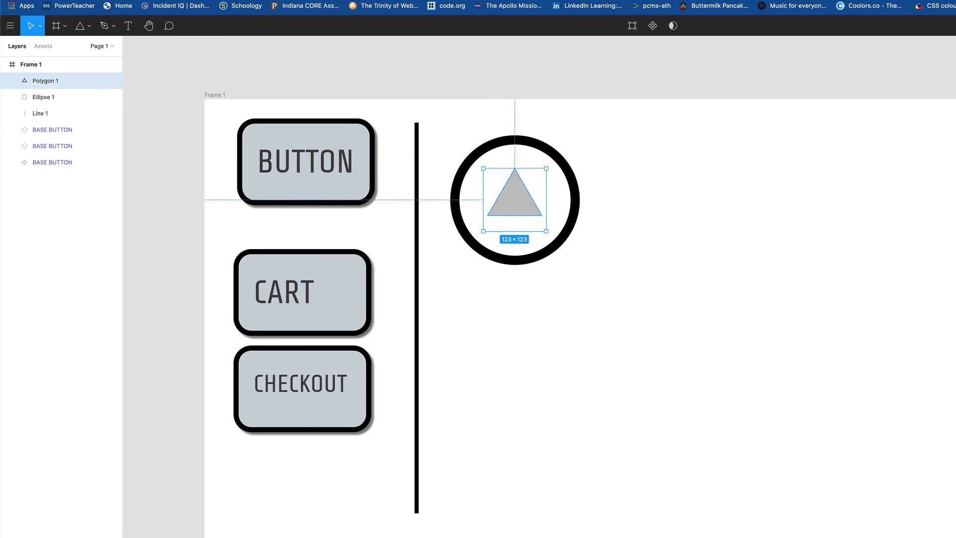
key(Return)
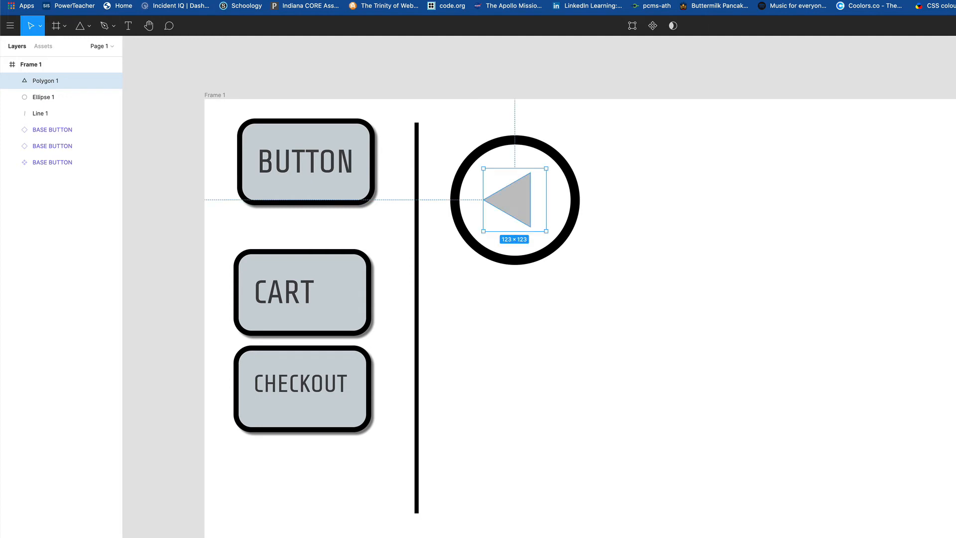
key(ctrl+z)
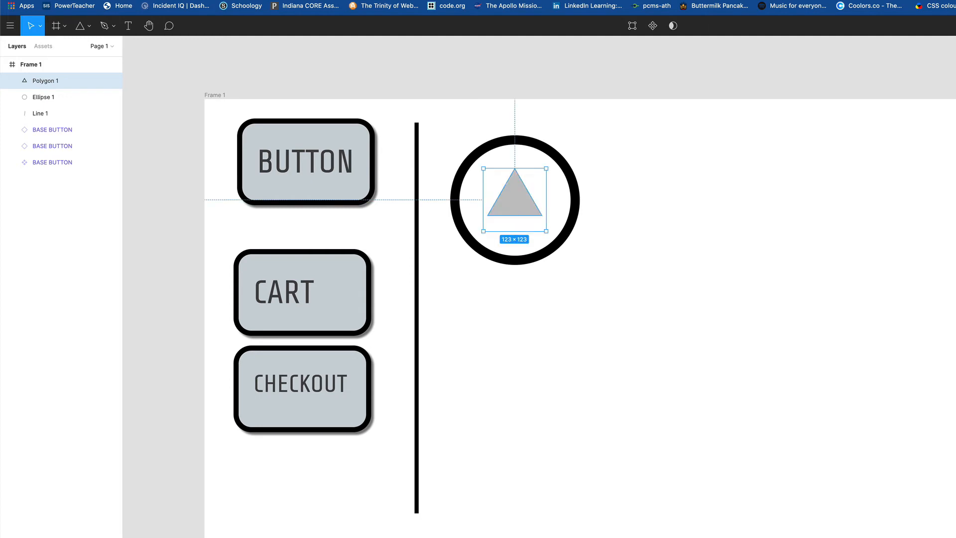
scroll(653, 325, down, 5)
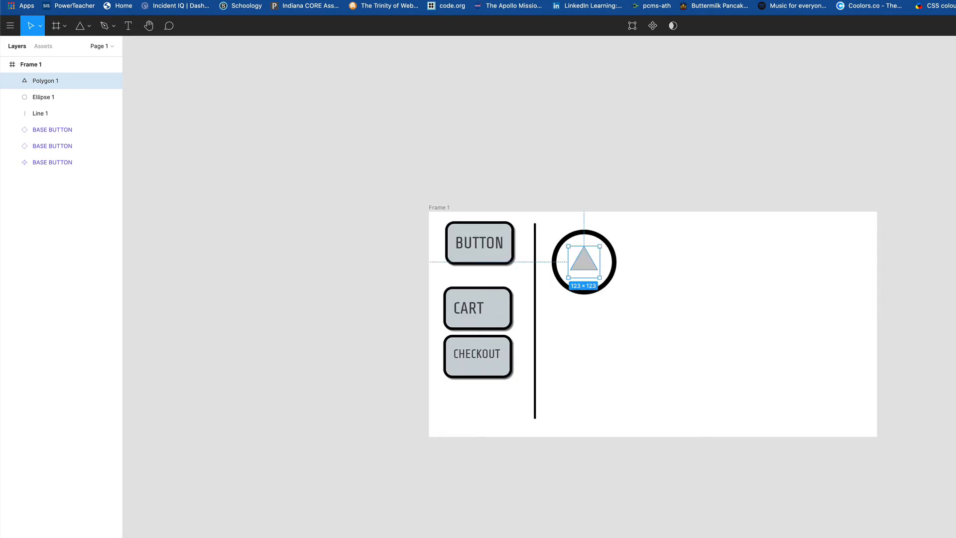
scroll(653, 325, up, 5)
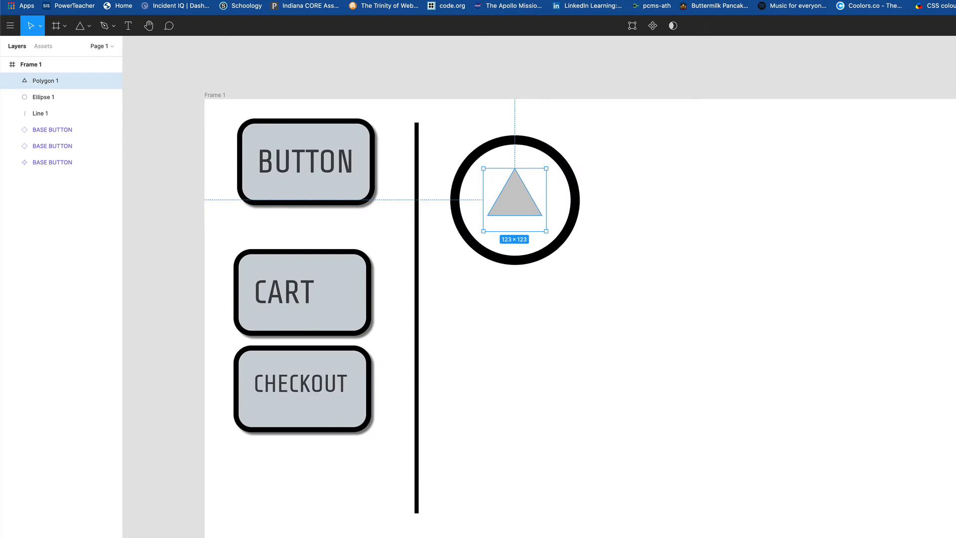
key(Return)
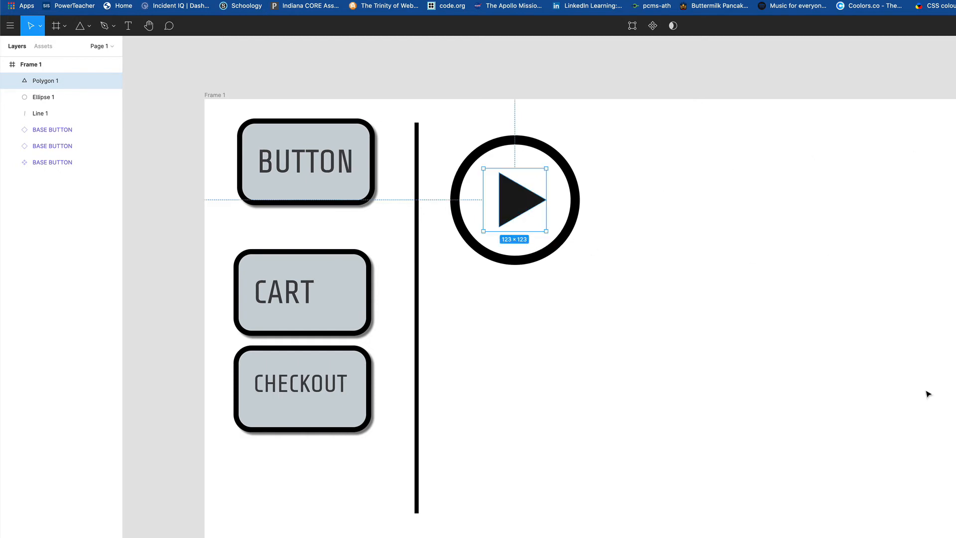
click(748, 226)
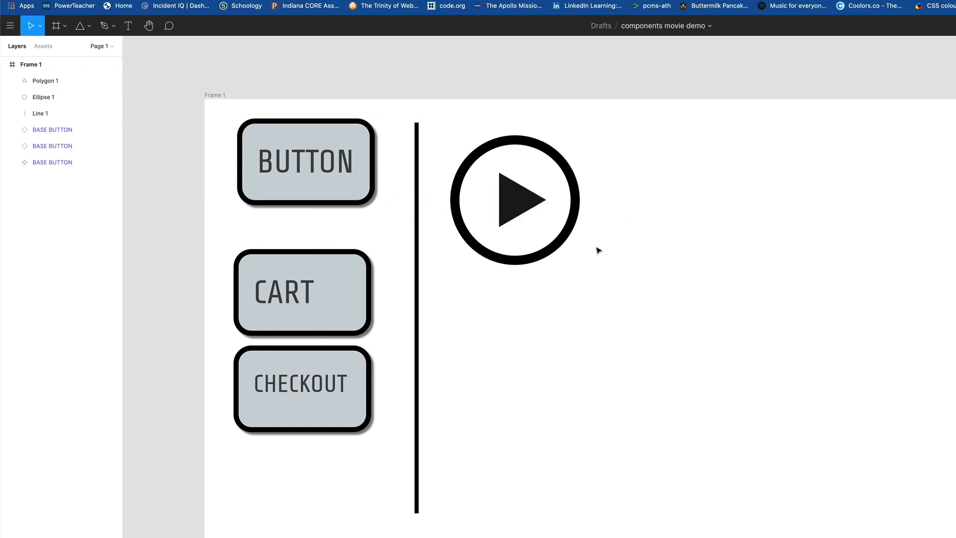
Step: Group the circle and triangle and move the group slightly right
drag(453, 114, 566, 275)
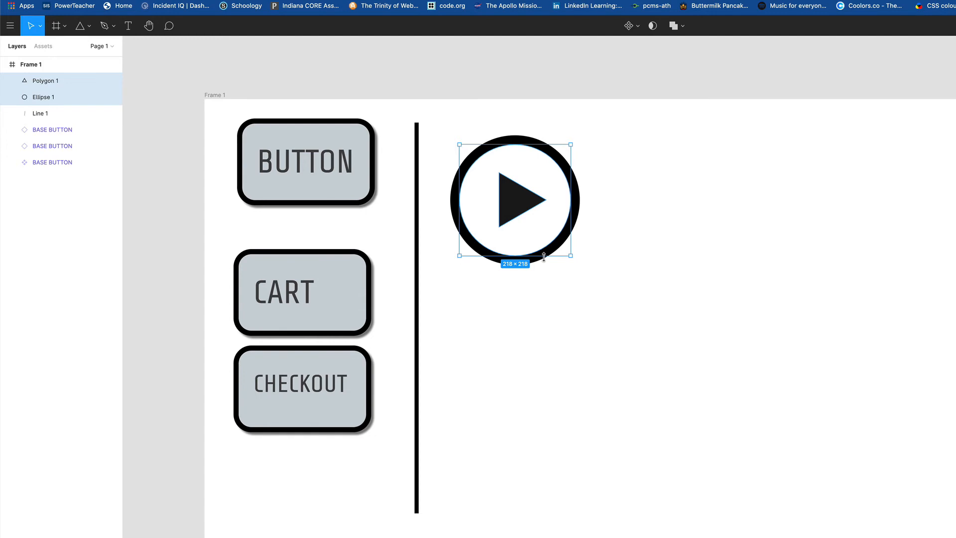
right_click(556, 249)
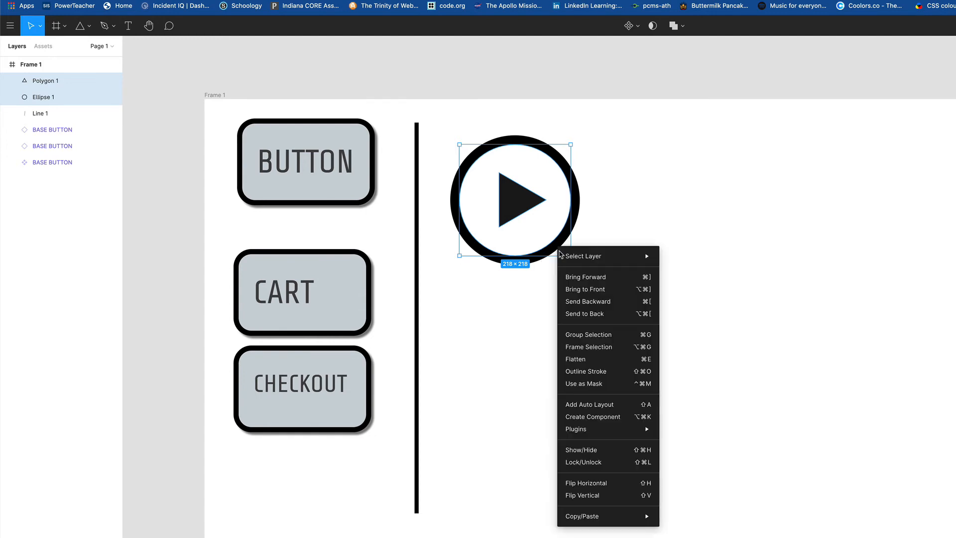
click(611, 341)
click(629, 251)
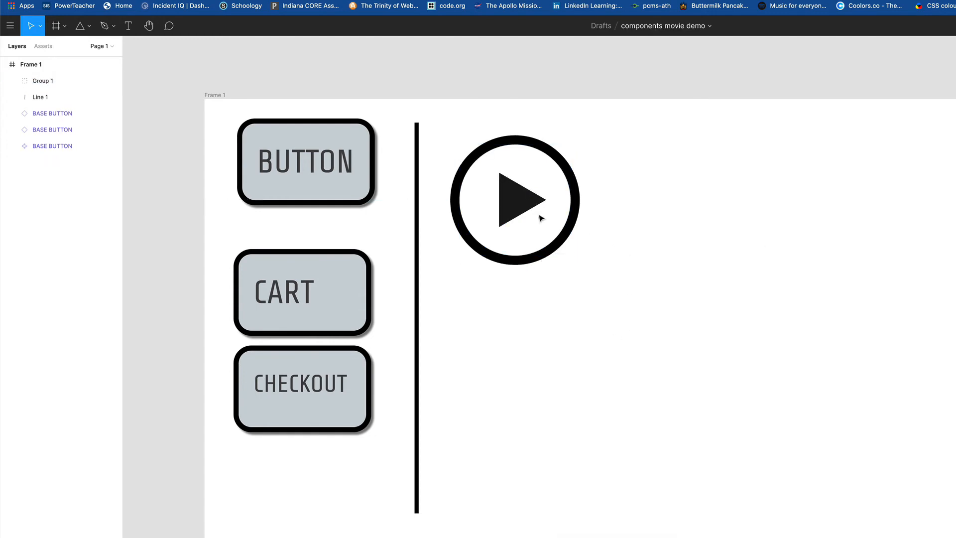
drag(577, 220, 590, 195)
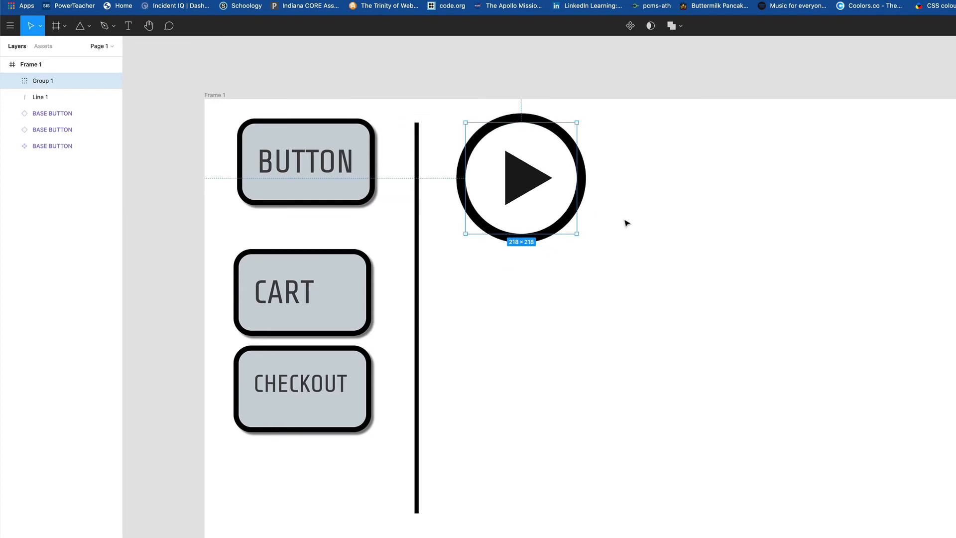
Step: Make the play-icon group a component named NEXT BTN
click(629, 29)
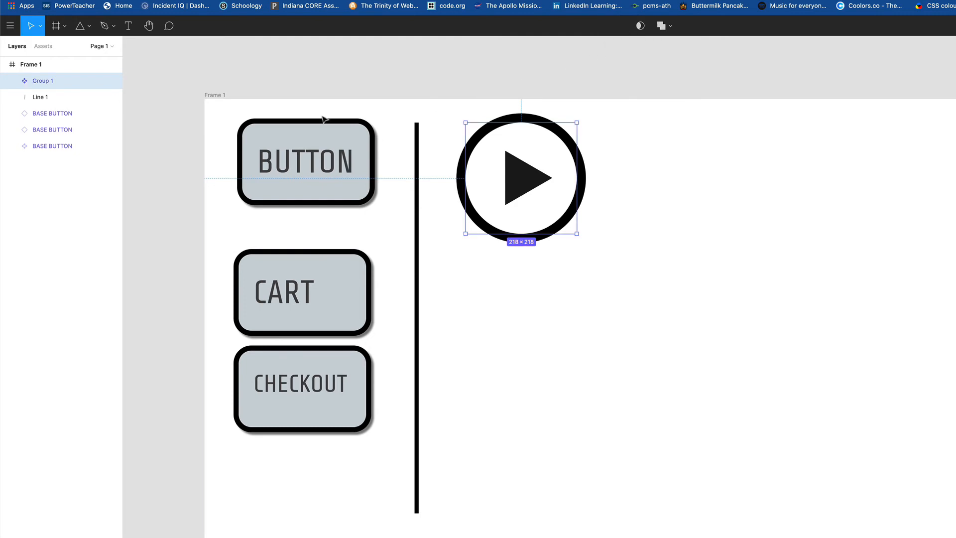
double_click(43, 83)
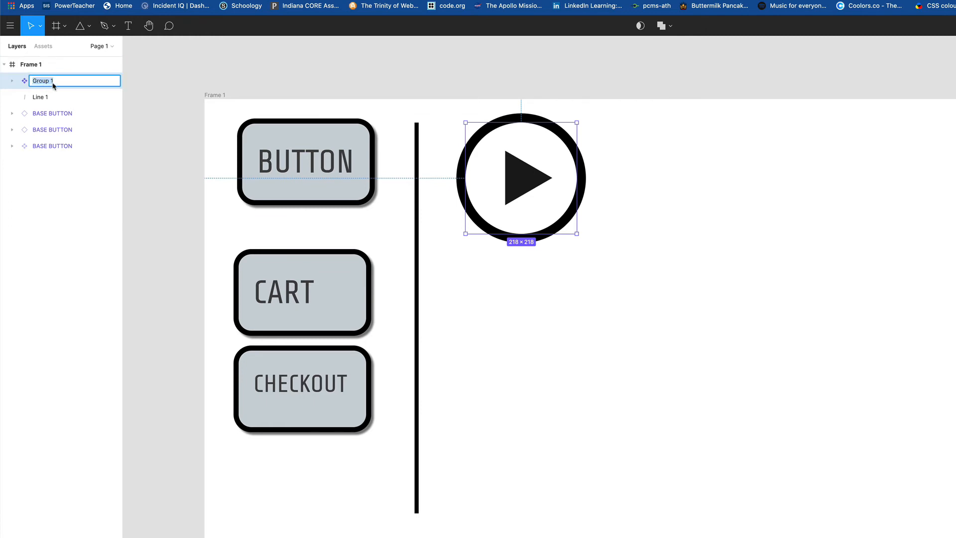
text(NEXT BTN)
key(Return)
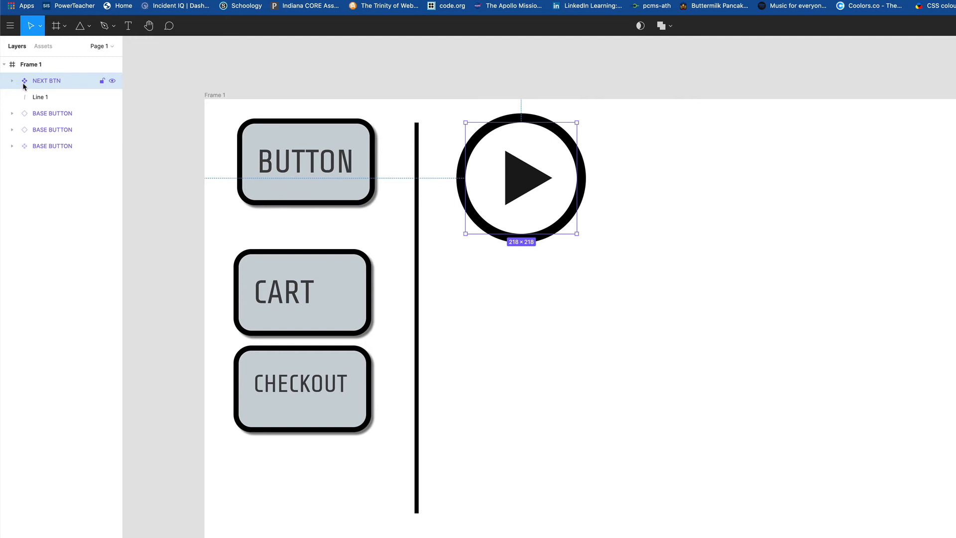
Step: Place two NEXT BTN instances from Assets below the original play icon and space them
click(38, 48)
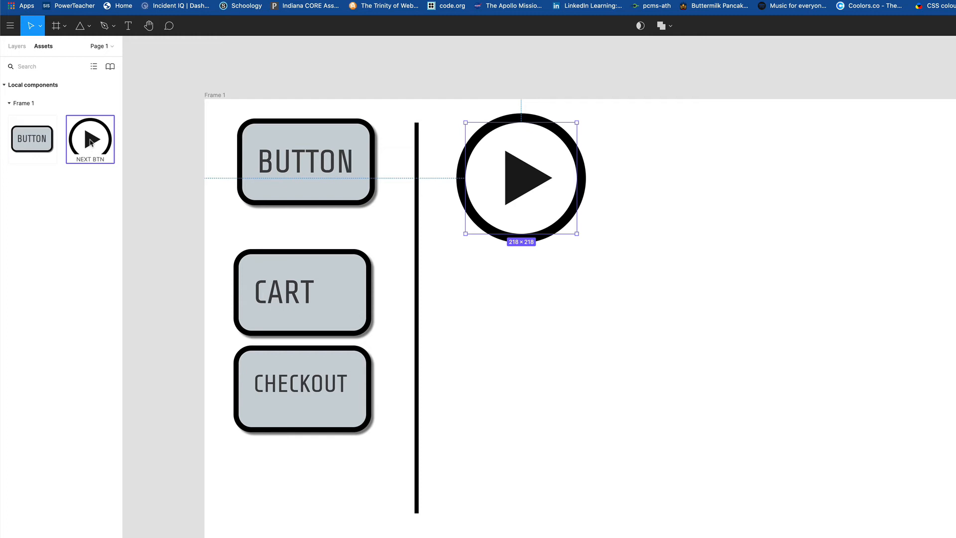
drag(90, 147, 511, 302)
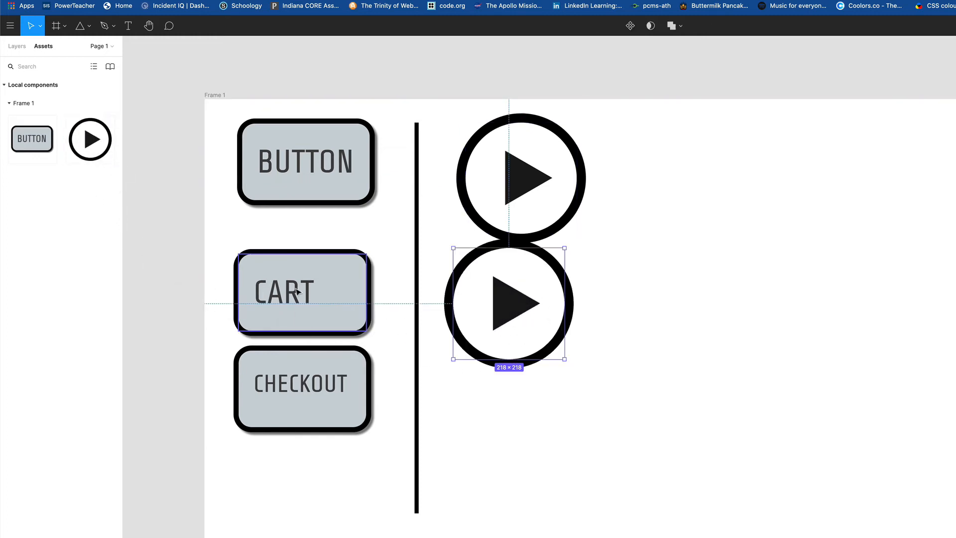
drag(90, 139, 481, 445)
drag(508, 337, 506, 352)
drag(499, 502, 524, 492)
Step: Recolor the middle instance's triangle red and the bottom one blue, and align the top button
double_click(508, 333)
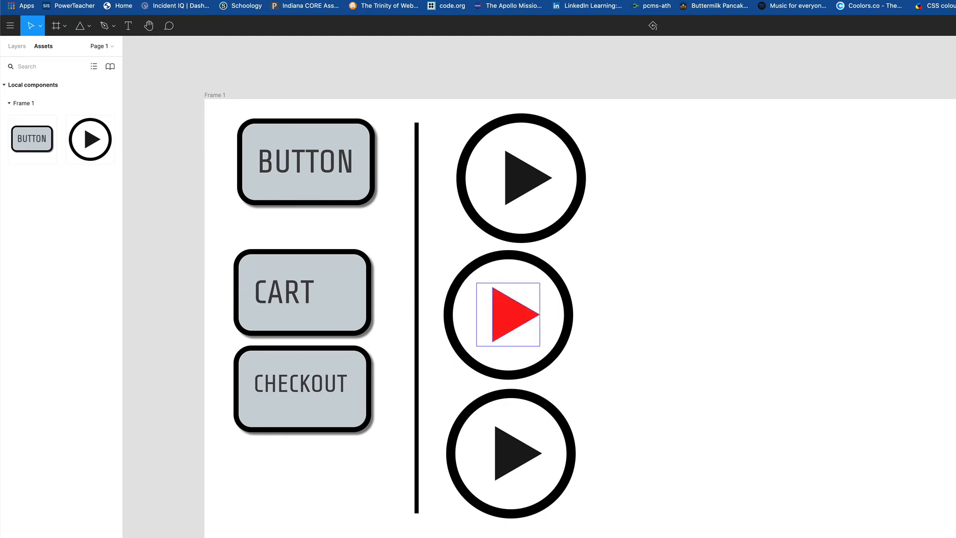
click(503, 461)
click(503, 461)
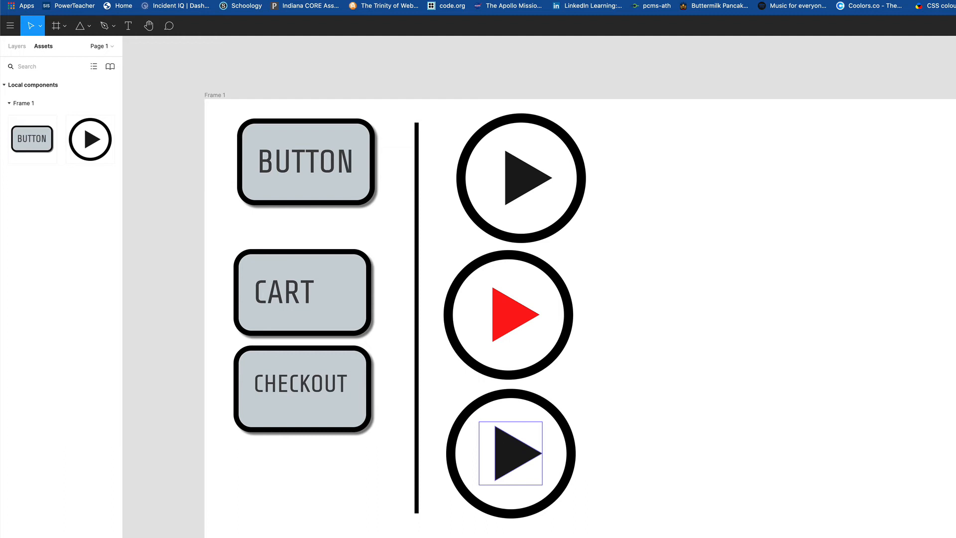
click(776, 378)
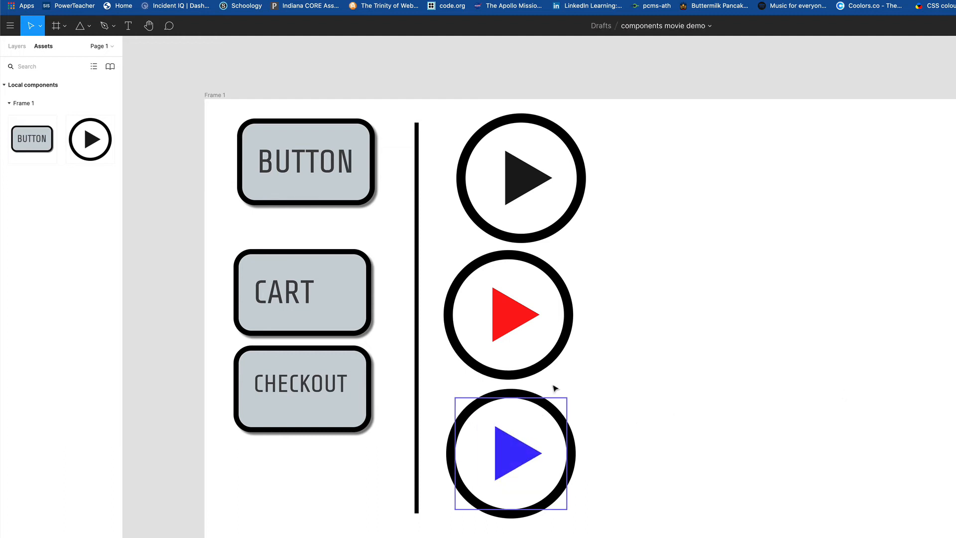
click(572, 214)
drag(526, 180, 513, 173)
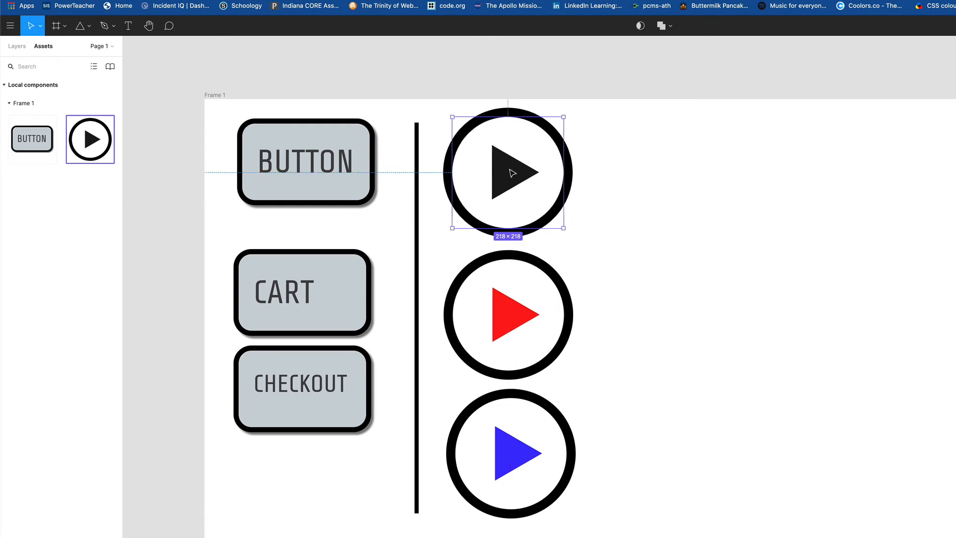
click(17, 46)
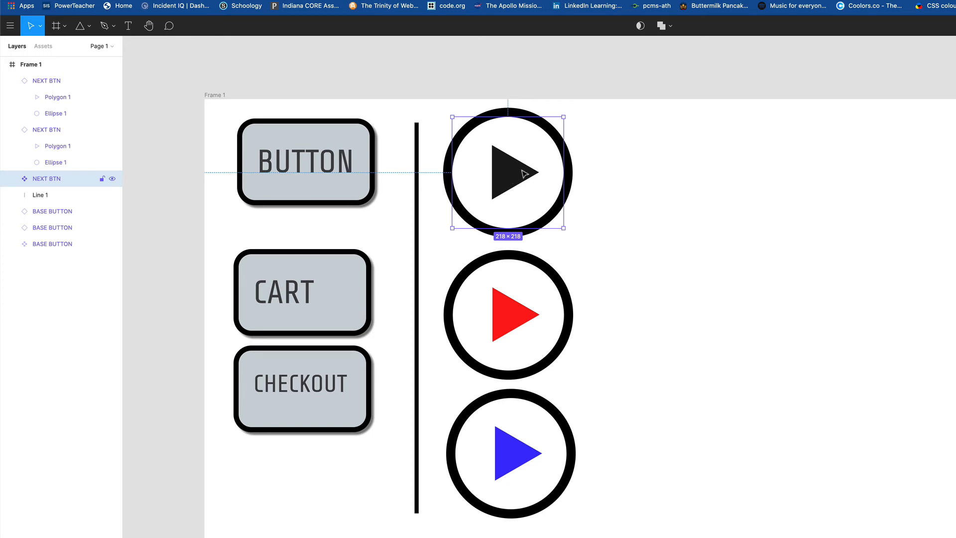
Step: Change the main NEXT BTN circle's stroke to grey and align all three with 57 px gaps
double_click(571, 175)
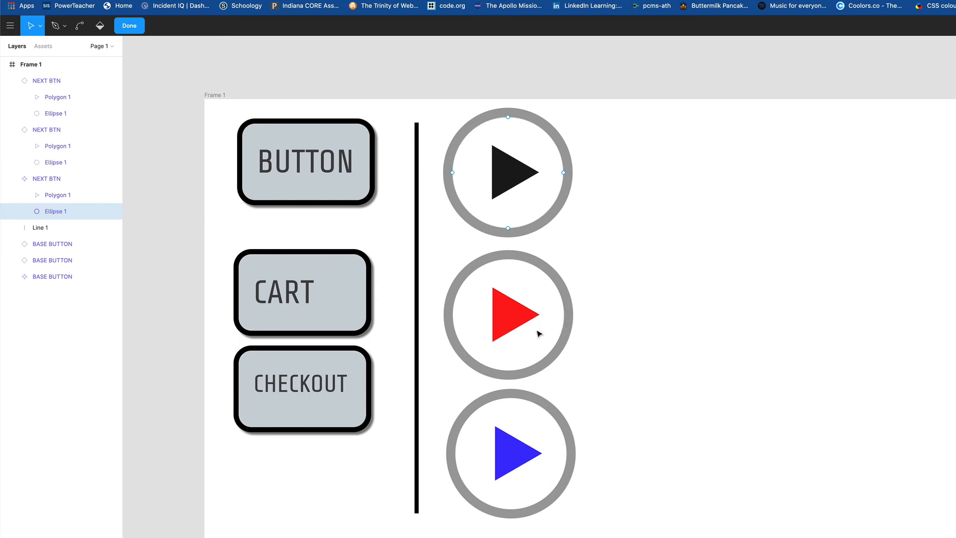
click(622, 318)
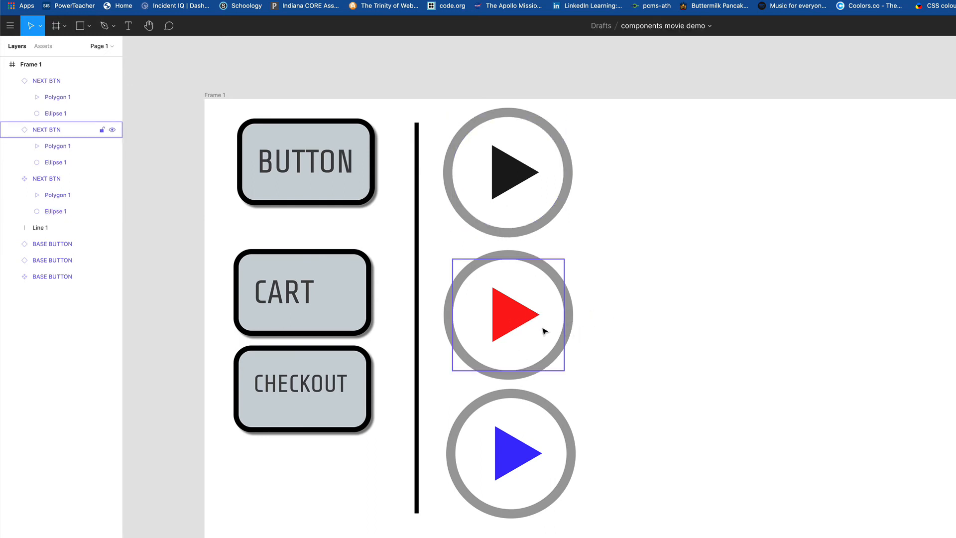
drag(546, 330, 516, 320)
drag(512, 461, 509, 460)
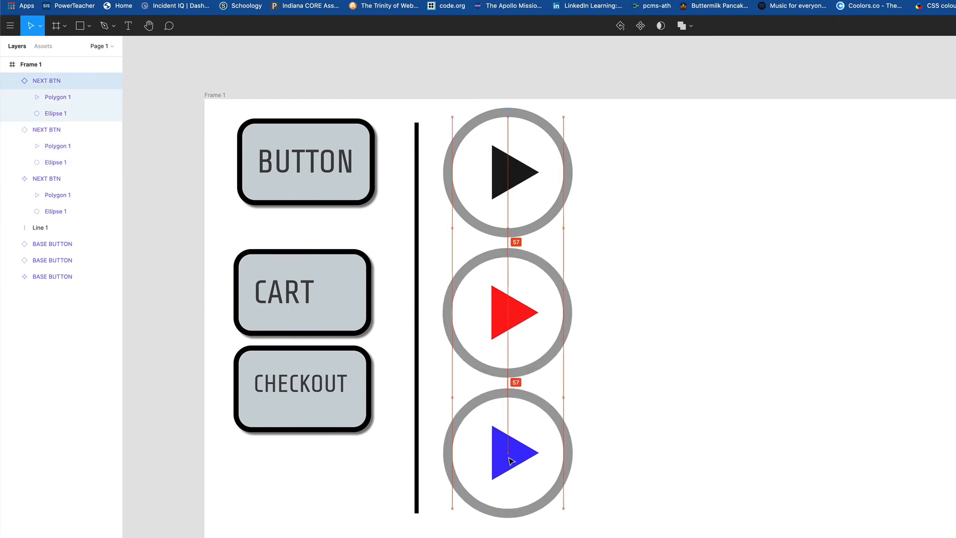
click(626, 375)
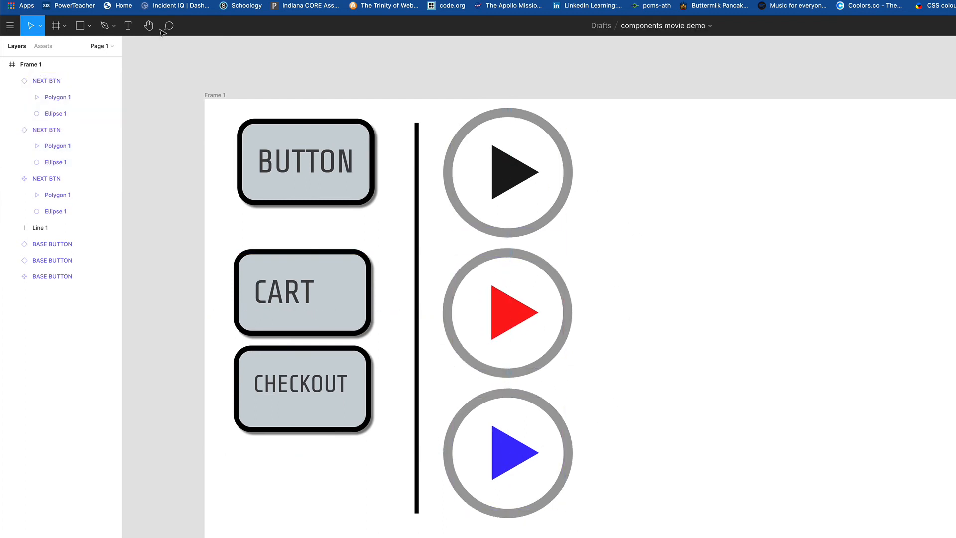
Step: Draw Line 2, a tall vertical line right of the play icons, and thicken its stroke
click(91, 30)
click(80, 59)
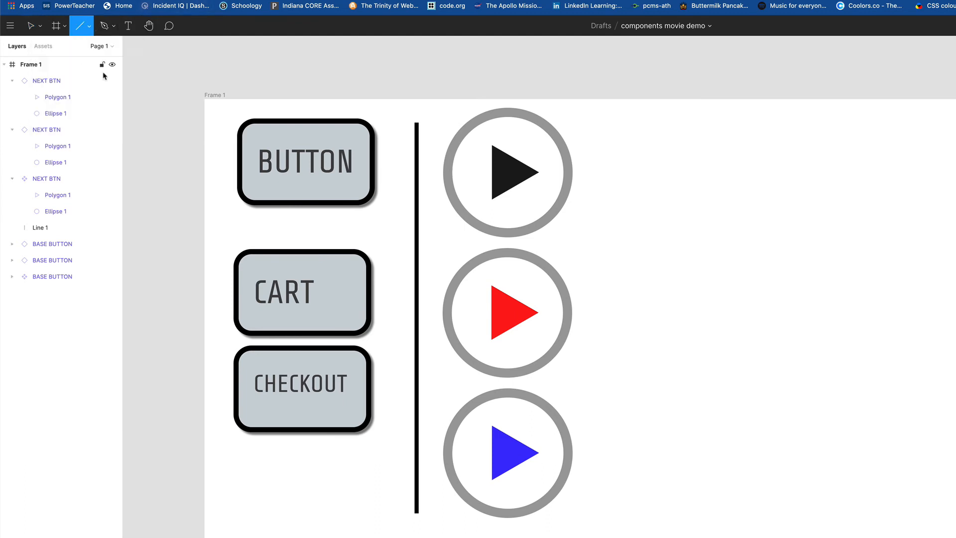
mouse_move(603, 124)
mouse_down()
mouse_move(612, 328)
mouse_move(604, 508)
mouse_up()
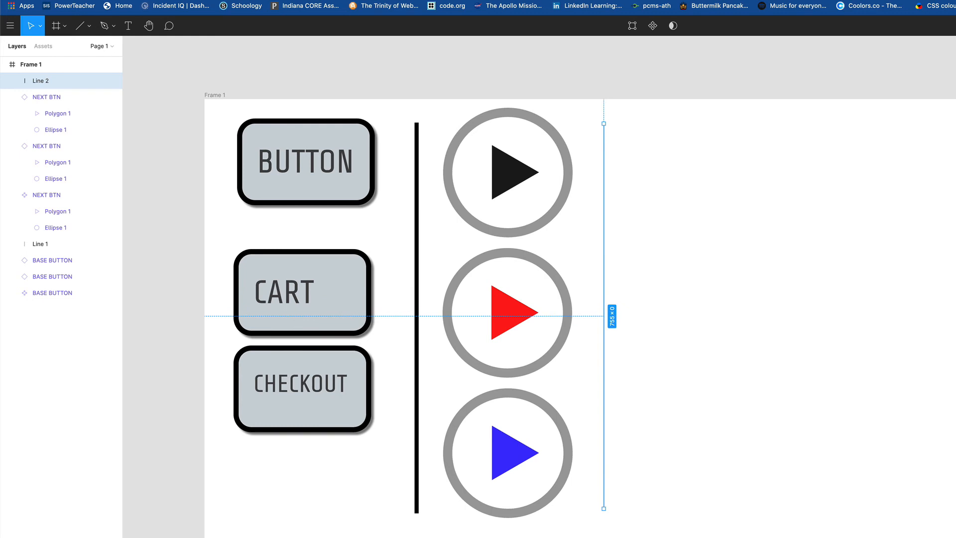
key(Up)
key(Up)
key(Up)
key(Up)
key(Up)
key(Up)
key(Up)
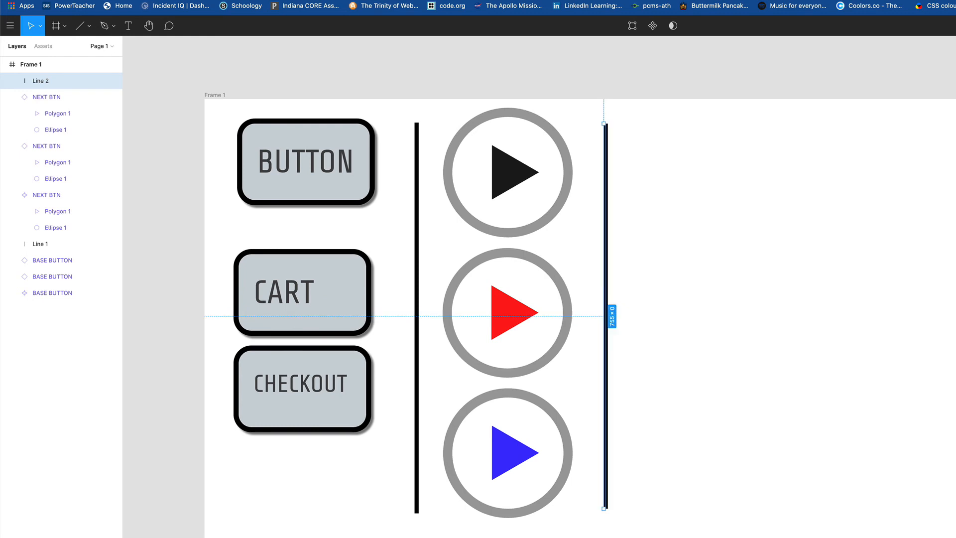
click(731, 253)
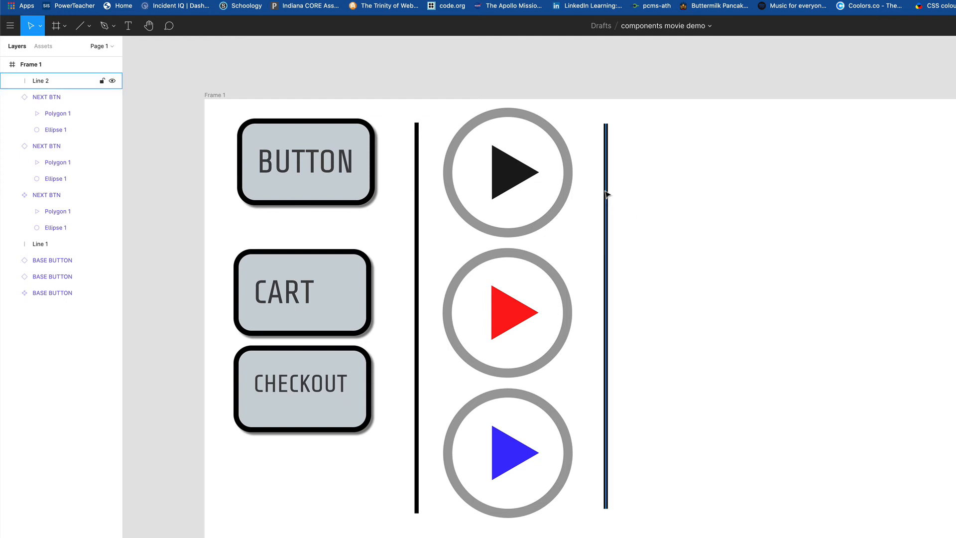
click(128, 26)
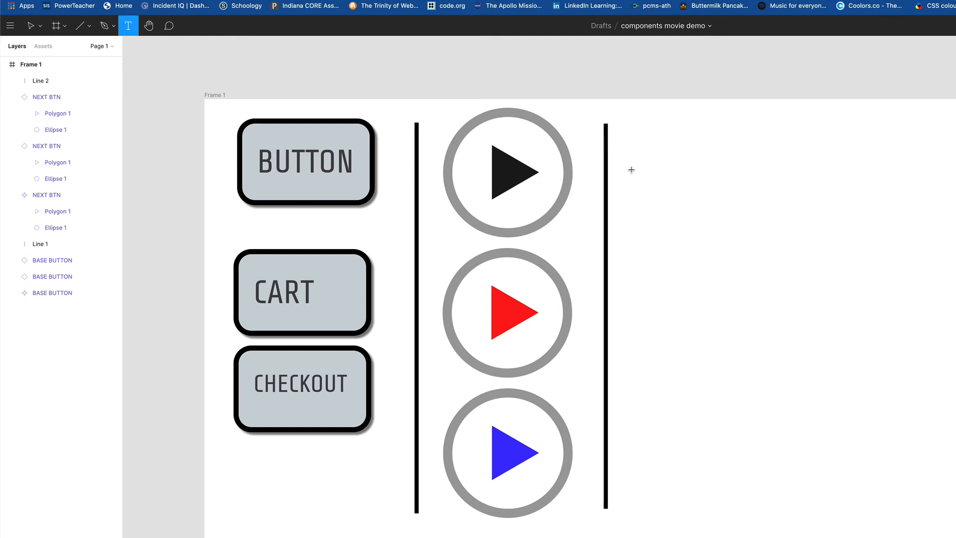
Step: Add the text 'Text Style 1' right of Line 2 in a bold, wide display font
click(685, 179)
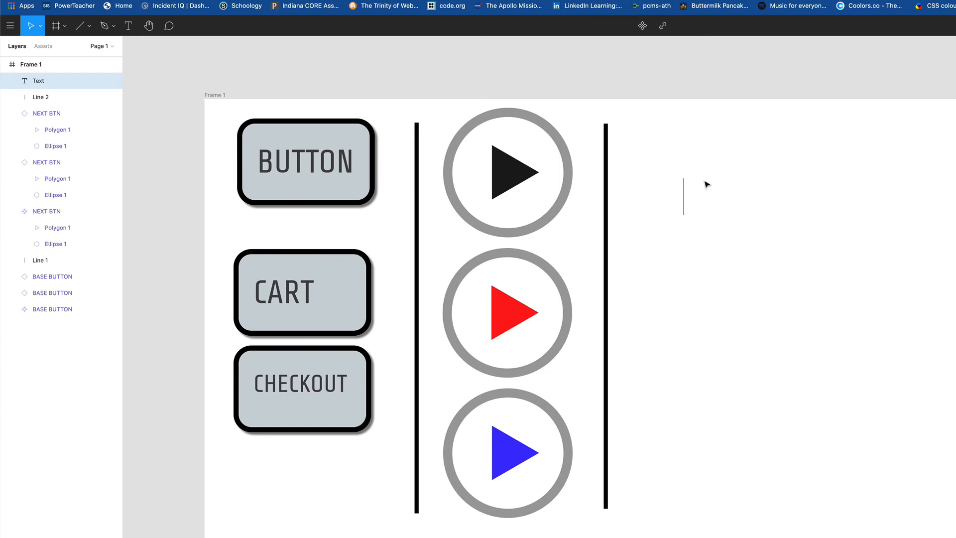
text(Text Style 1)
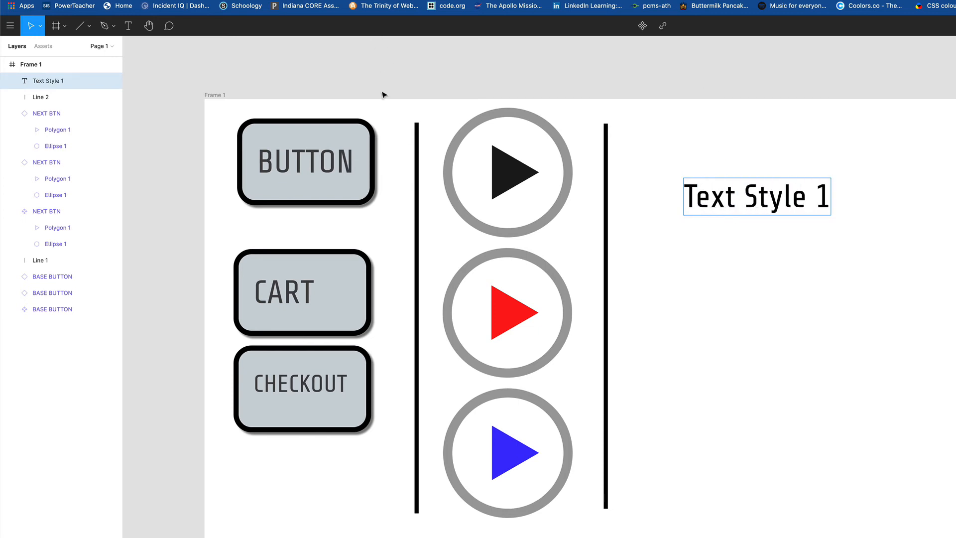
key(Escape)
drag(728, 209, 714, 173)
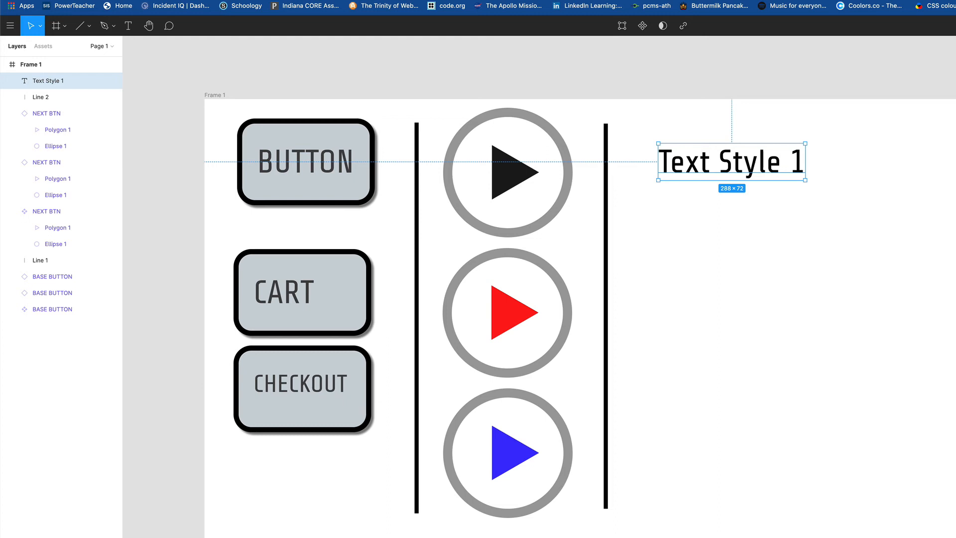
key(Return)
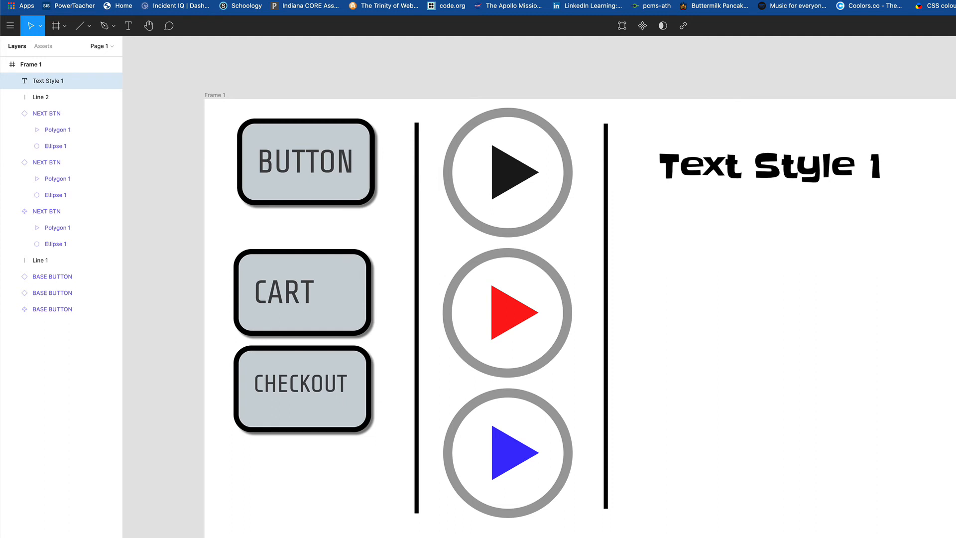
drag(779, 168, 769, 167)
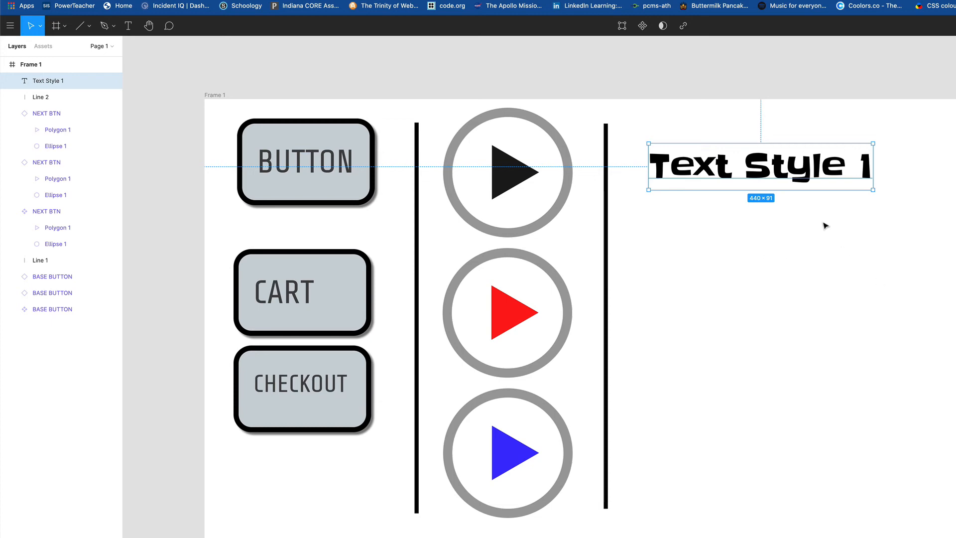
Step: Set the Text Style 1 fill to light blue 93AFF6
drag(769, 173, 774, 173)
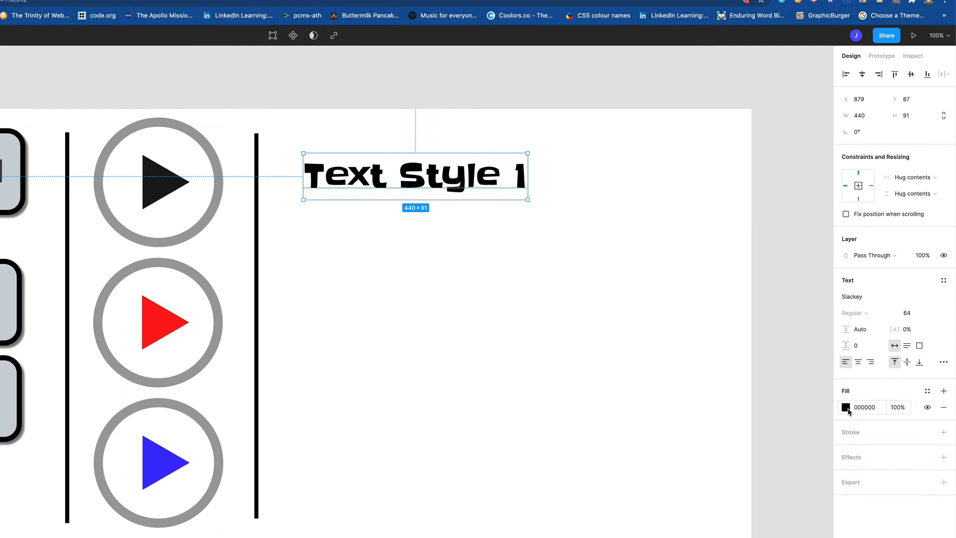
click(845, 407)
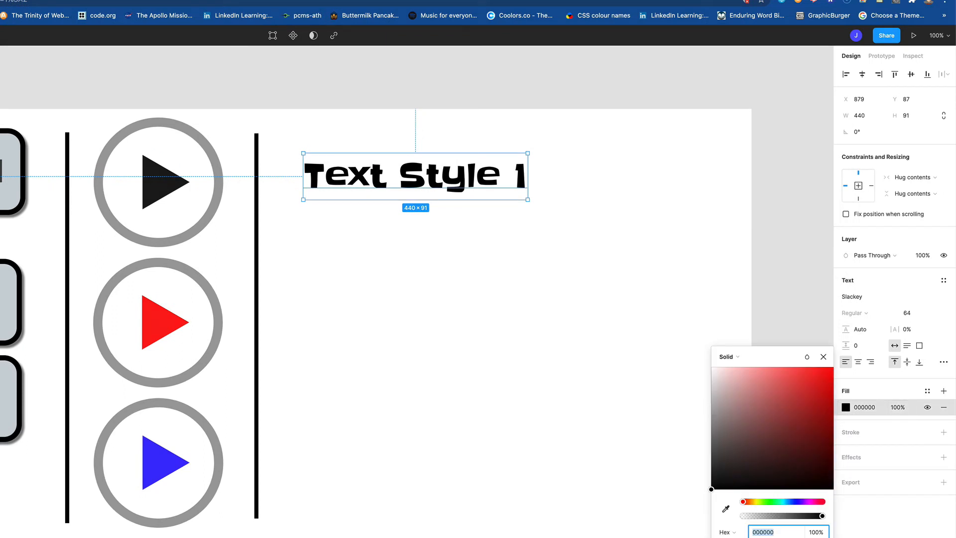
click(792, 502)
drag(766, 379, 760, 371)
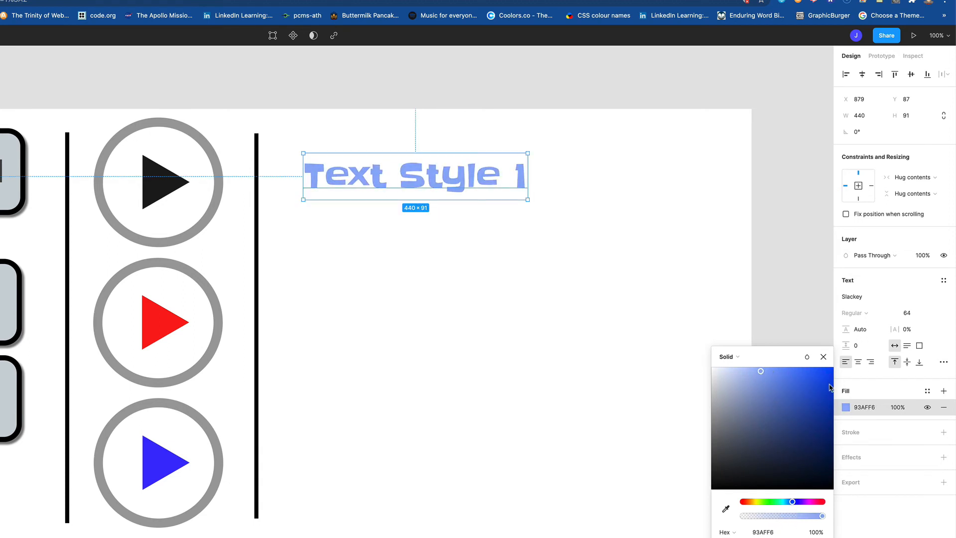
click(823, 358)
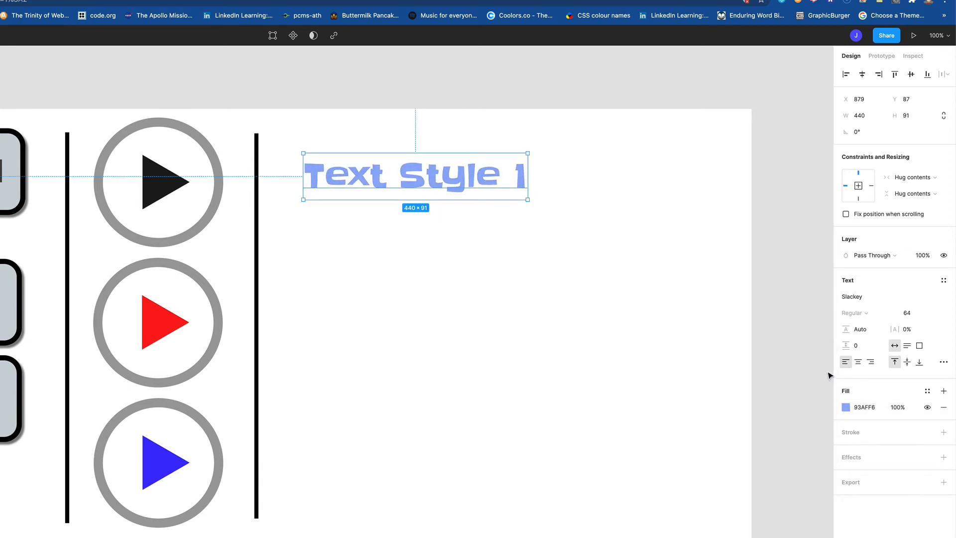
Step: Add a 3 px black outside stroke and a drop shadow to the text
click(943, 433)
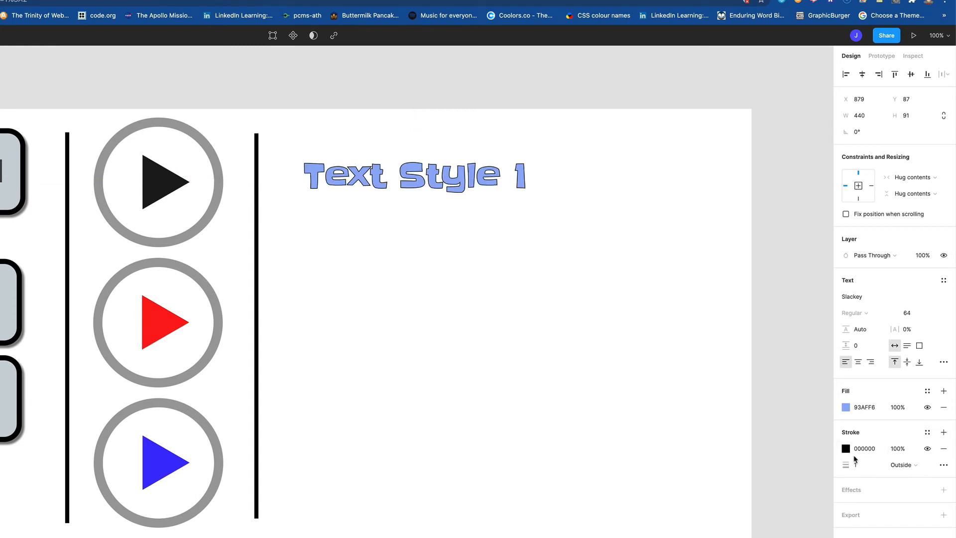
click(856, 464)
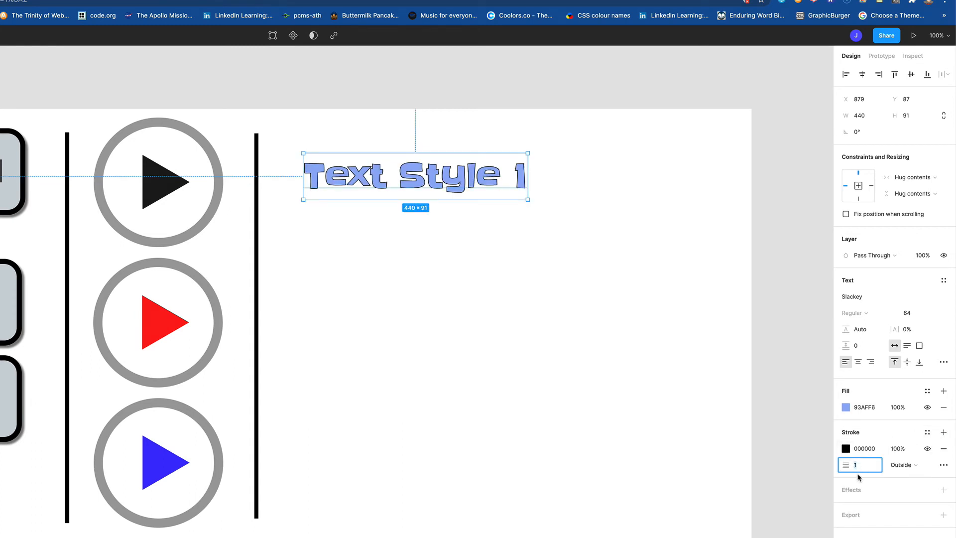
text(3)
key(Tab)
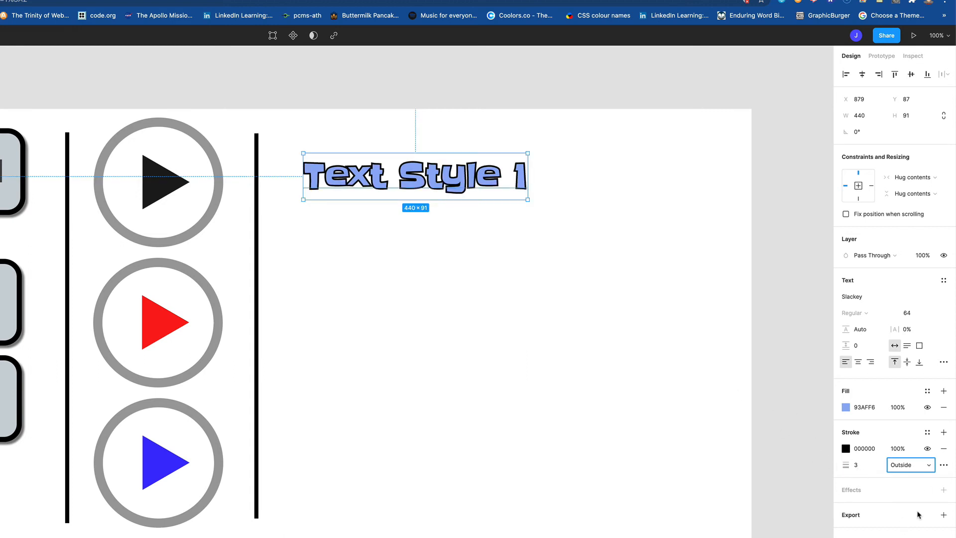
click(943, 491)
click(847, 507)
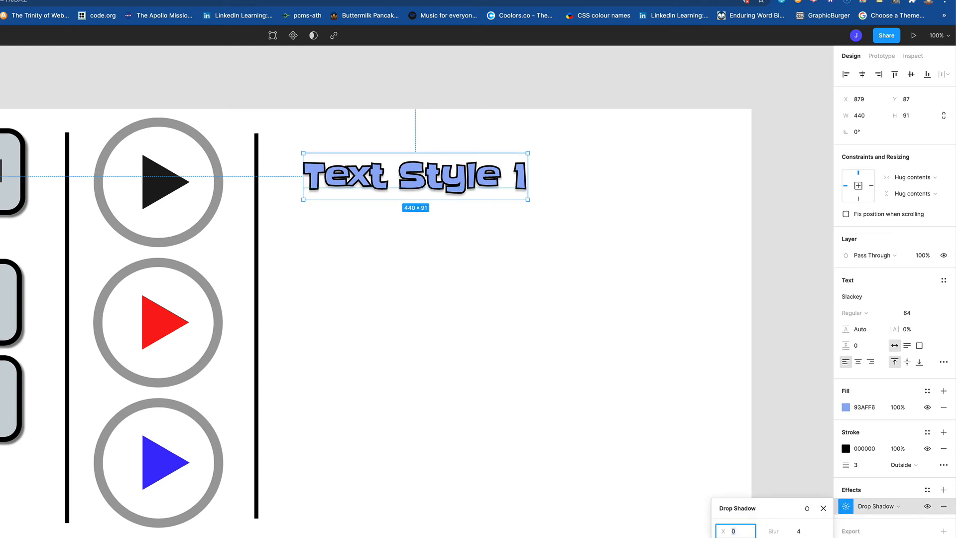
key(Tab)
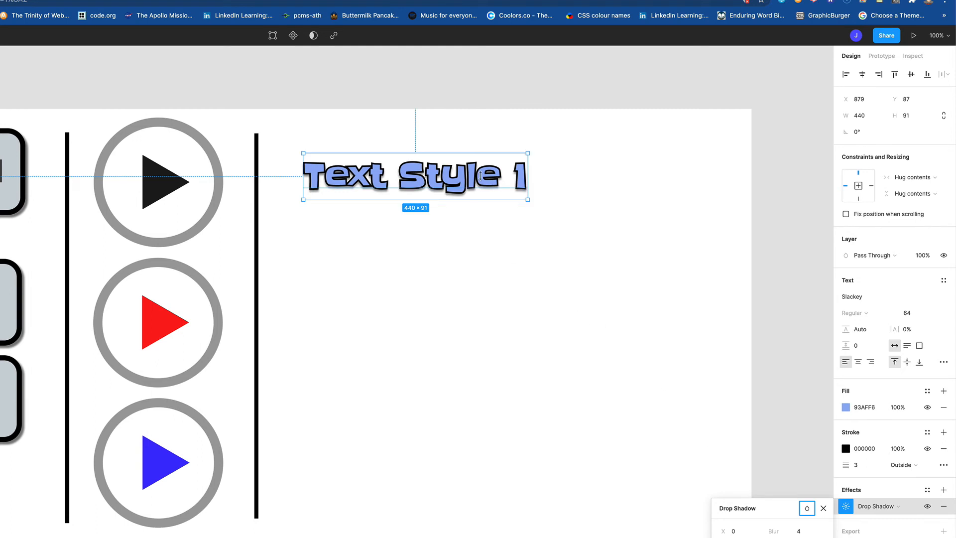
Step: Nudge Text Style 1 up and to the left
drag(471, 168, 467, 163)
click(499, 274)
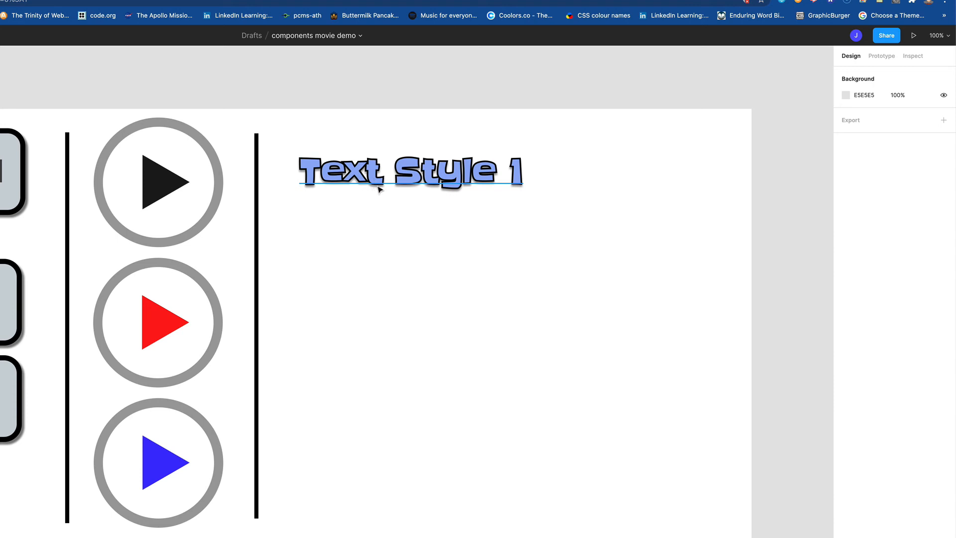
click(399, 178)
drag(400, 177, 393, 170)
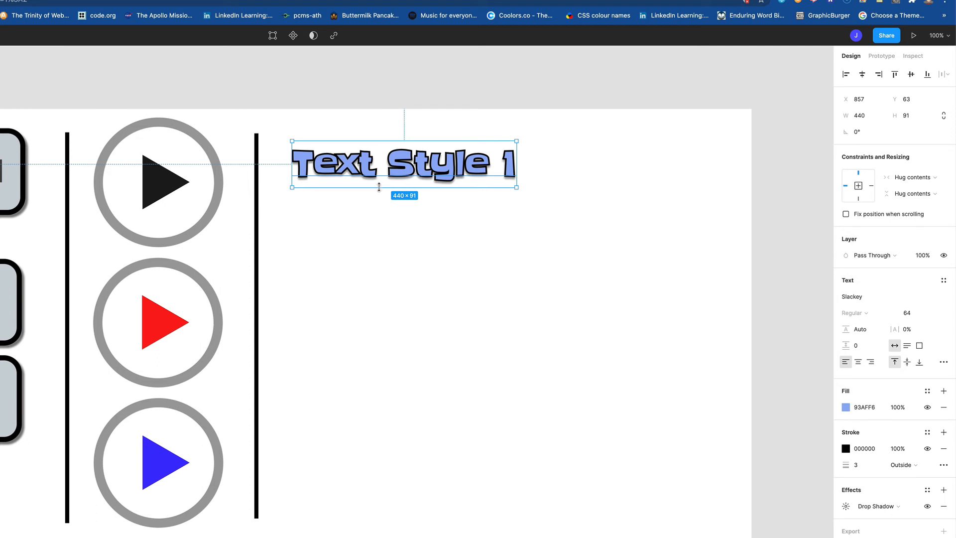
Step: Make Text Style 1 a component and place two instances of it below the original
click(292, 36)
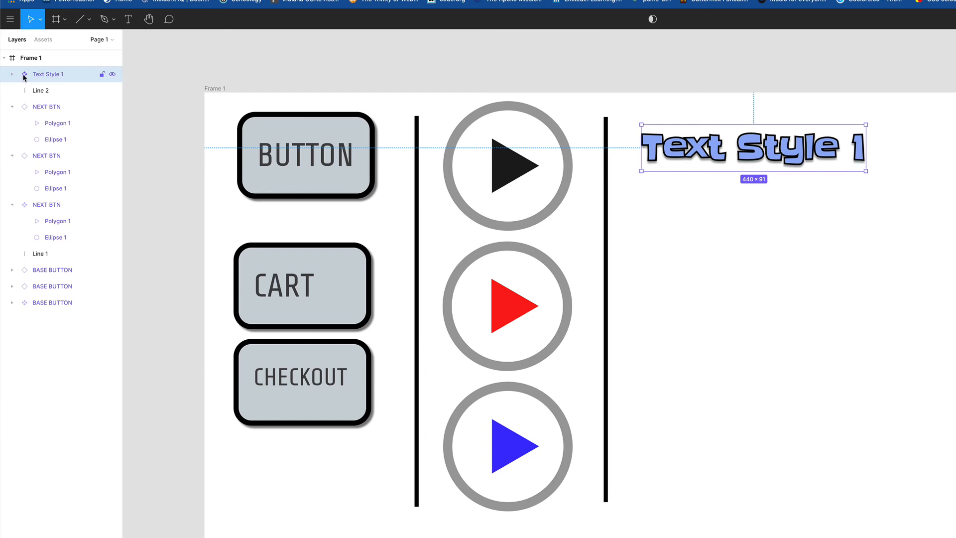
click(43, 40)
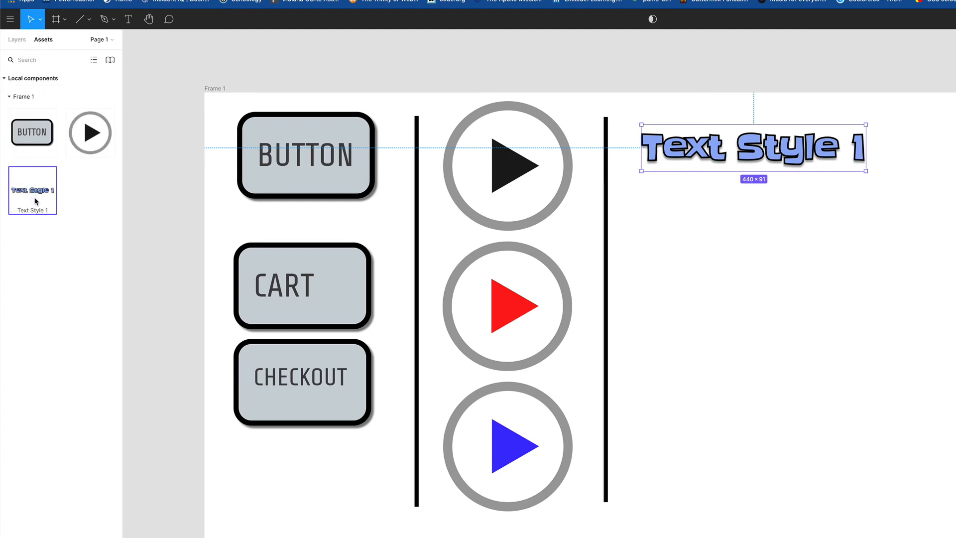
drag(32, 194, 741, 274)
drag(25, 194, 712, 367)
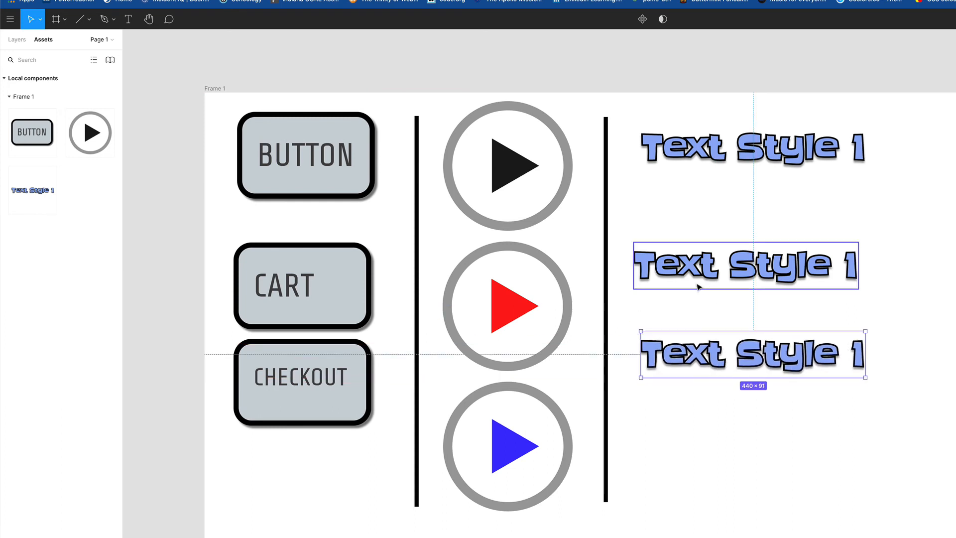
Step: Change the middle Text Style 1 instance's text to 'home'
click(676, 275)
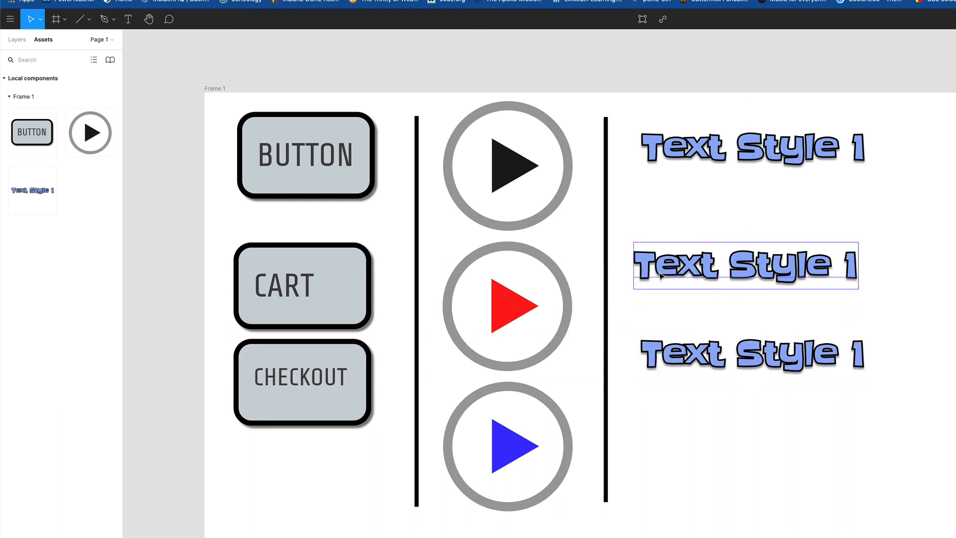
double_click(658, 272)
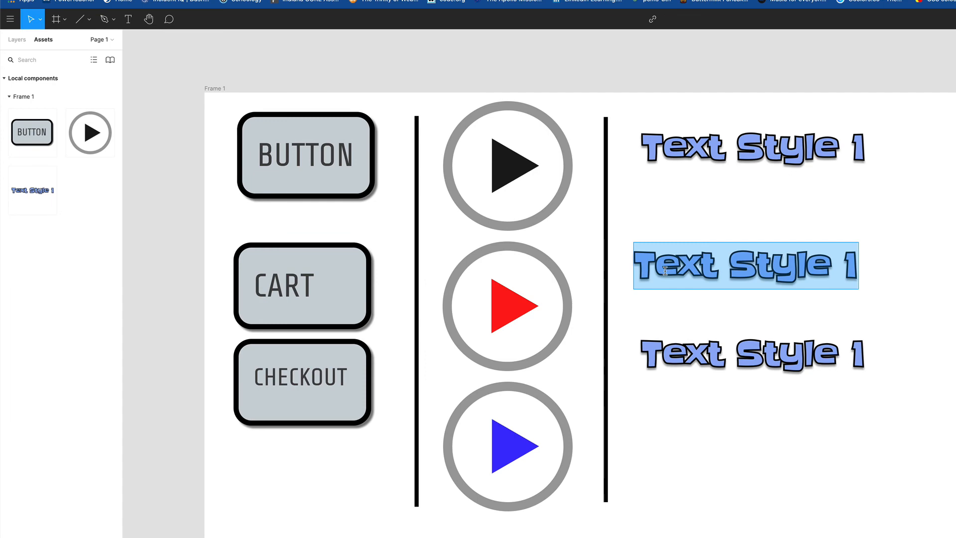
text(home)
scroll(665, 271, up, 5)
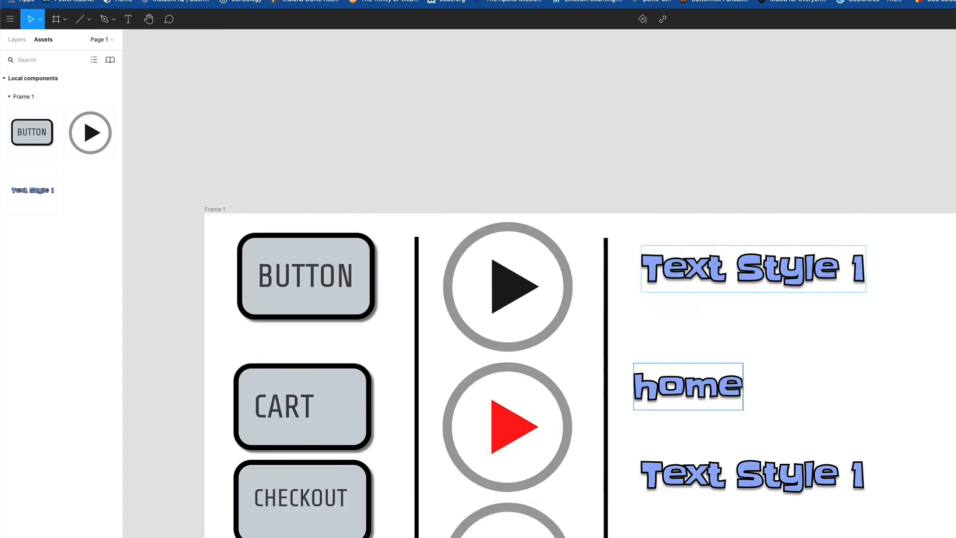
scroll(614, 207, up, 6)
scroll(724, 337, down, 5)
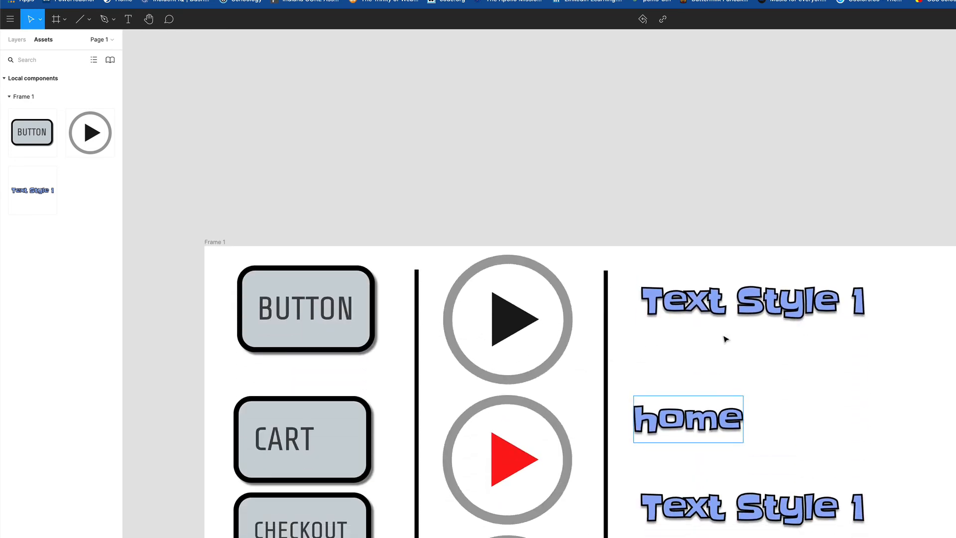
scroll(725, 338, down, 5)
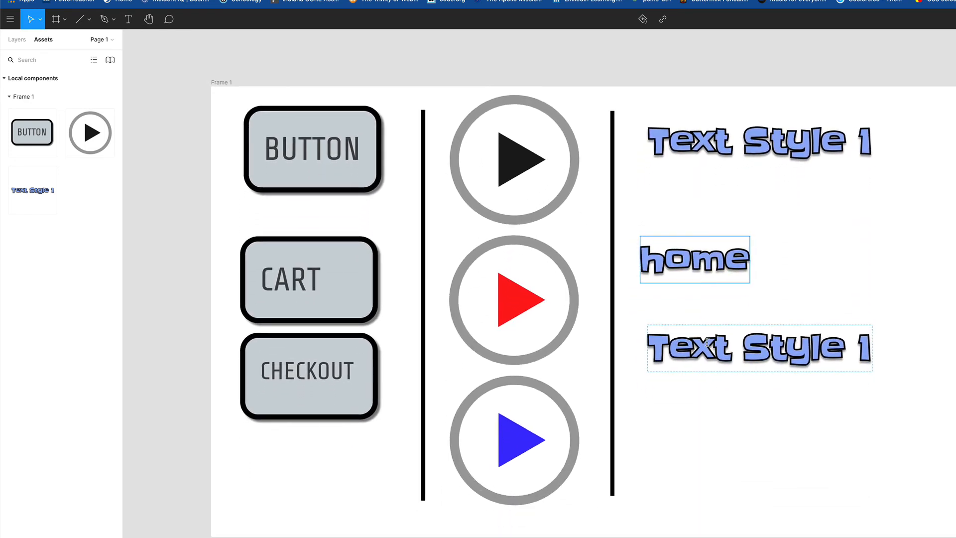
Step: Change the lower instance's text to 'images' and align 'home' with the CART button row
double_click(708, 342)
click(714, 344)
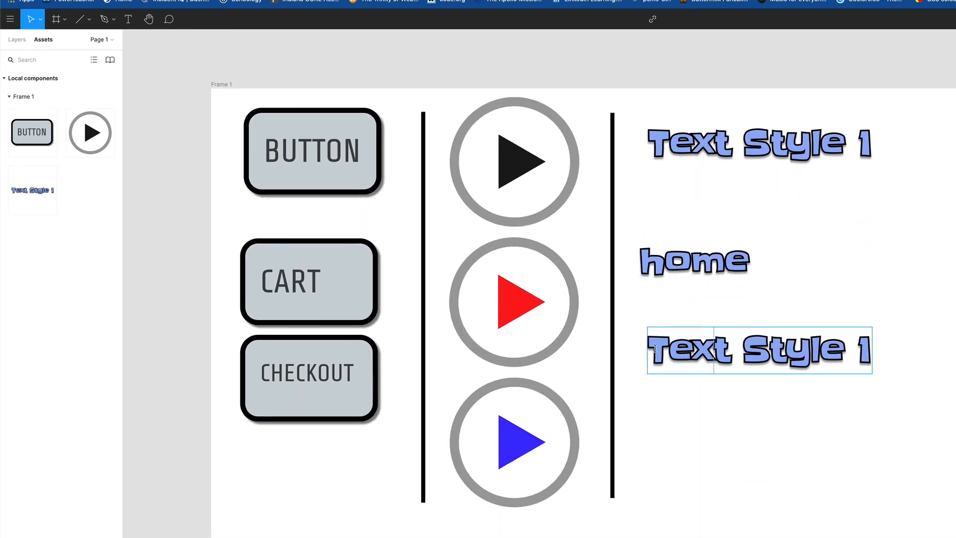
drag(650, 347, 899, 348)
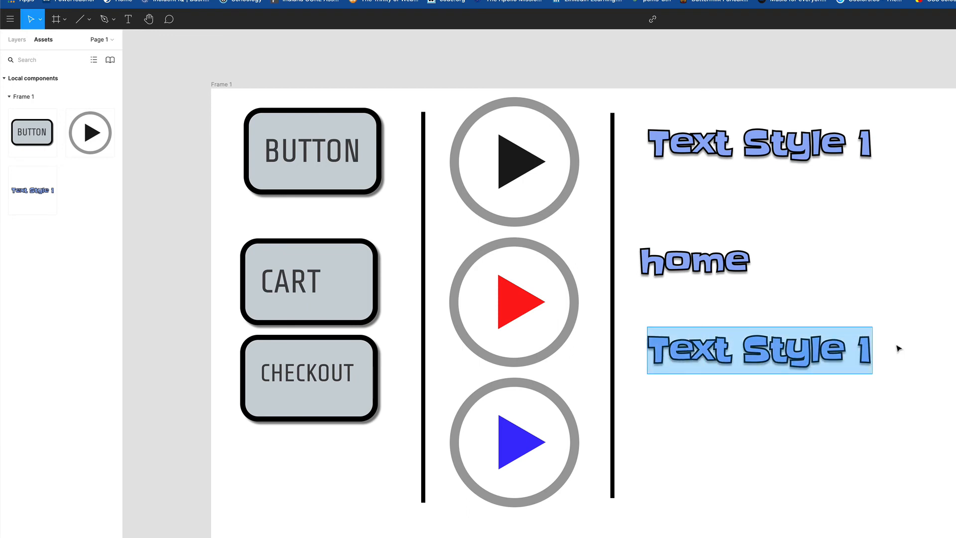
text(images)
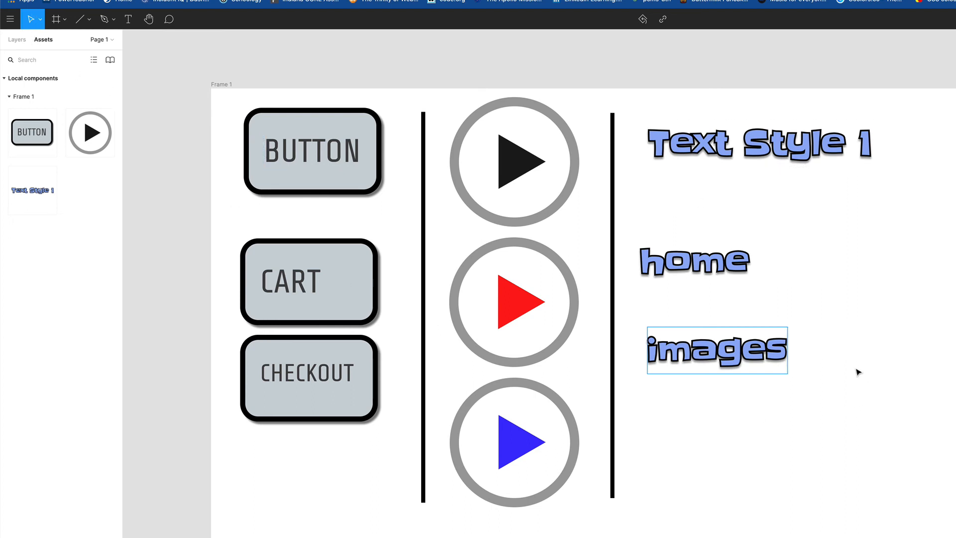
drag(689, 261, 739, 259)
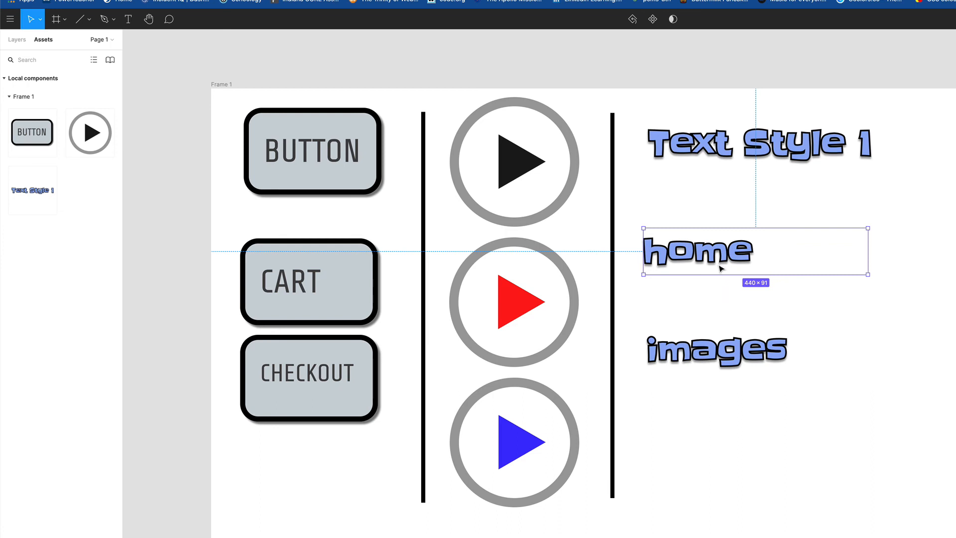
mouse_move(728, 260)
mouse_down()
mouse_move(721, 257)
mouse_move(736, 248)
mouse_move(732, 271)
mouse_up()
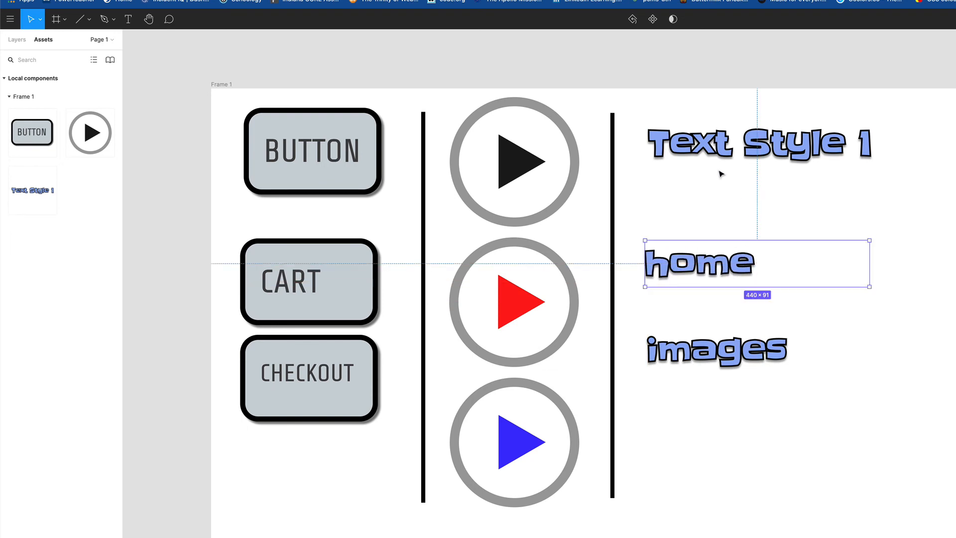
Step: Give the Text Style 1 main component a mint green A9EDCC fill and a 5 px stroke
click(706, 153)
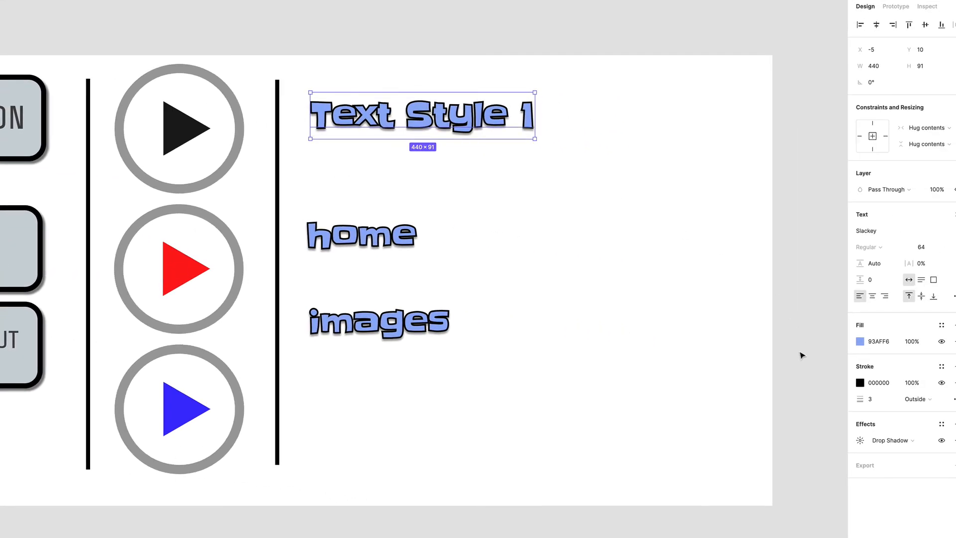
click(860, 342)
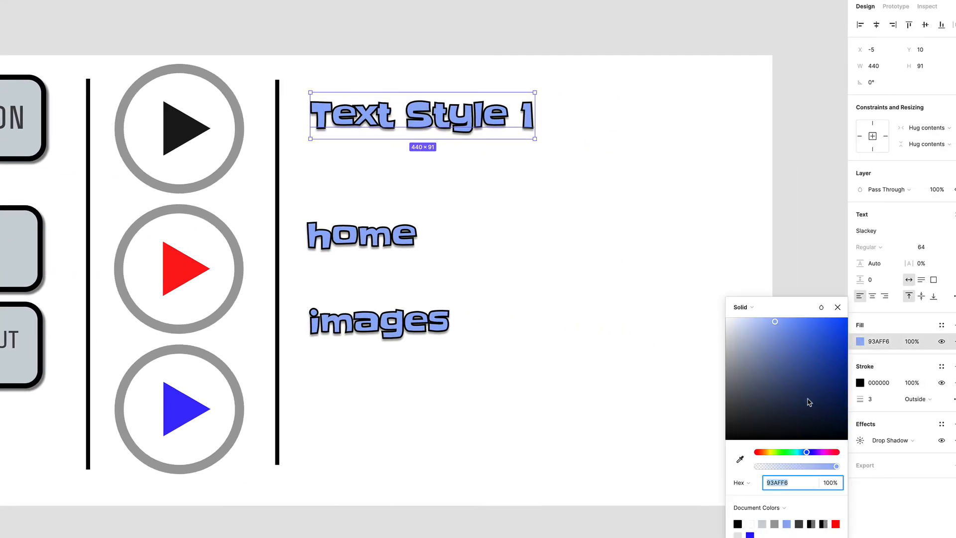
drag(797, 454, 791, 454)
drag(790, 381, 761, 331)
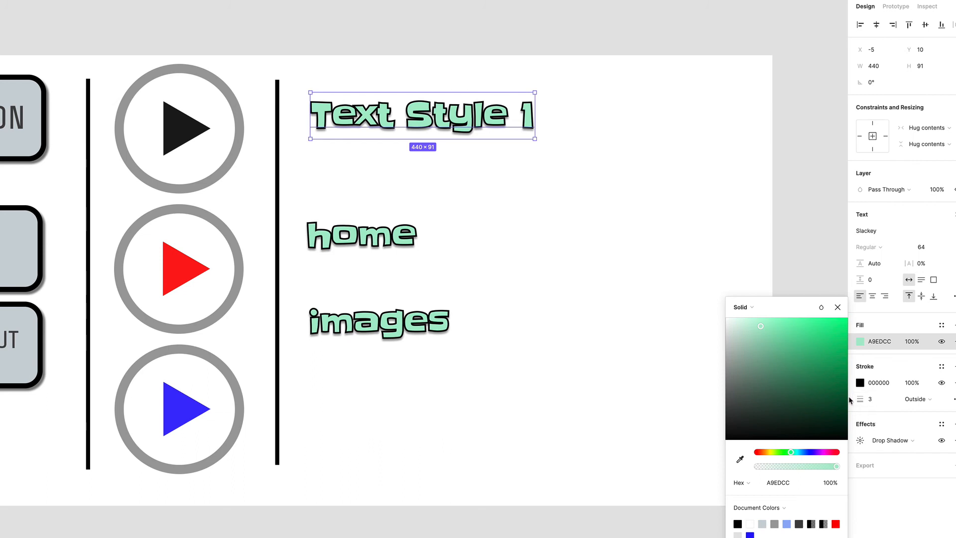
click(838, 307)
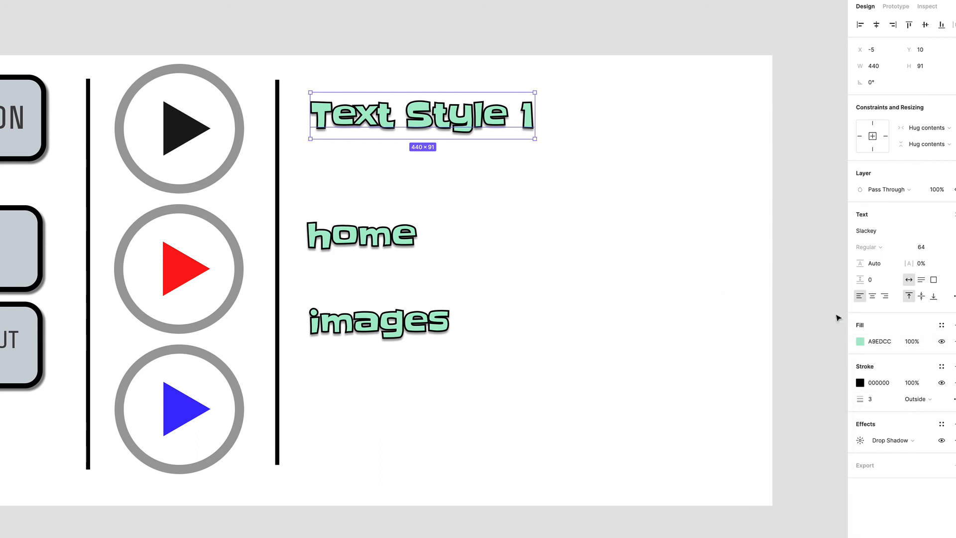
click(870, 408)
key(Tab)
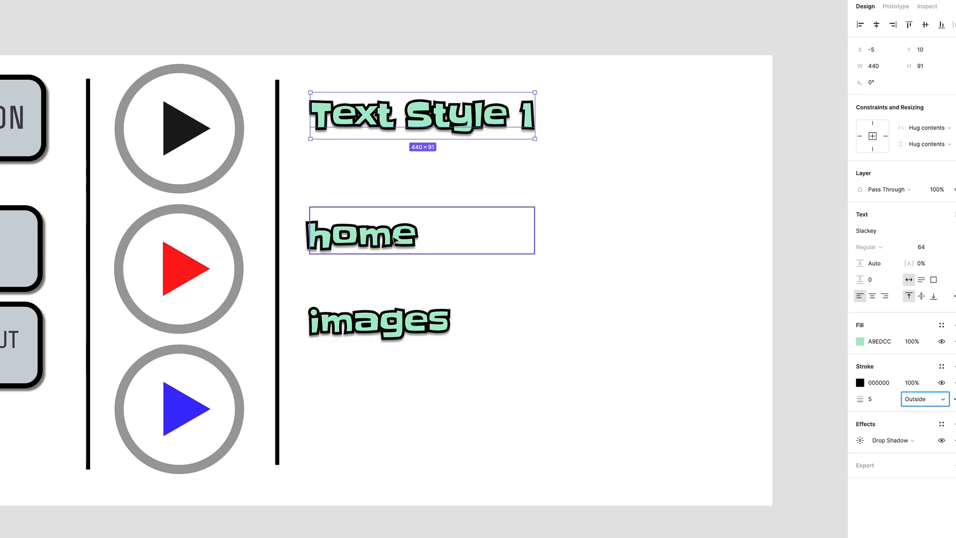
Step: Regroup home, images and Text Style 1 more tightly in their column
drag(399, 243, 404, 244)
drag(398, 318, 399, 295)
drag(441, 121, 427, 131)
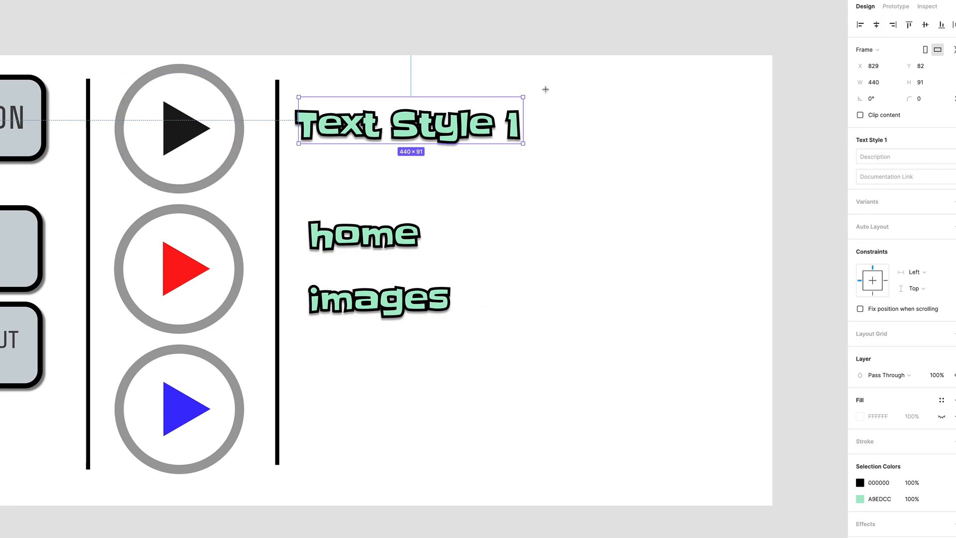
Step: Draw a vertical divider right of the text column with stroke weight 7
mouse_move(545, 89)
mouse_down()
mouse_move(554, 442)
mouse_move(578, 484)
mouse_up()
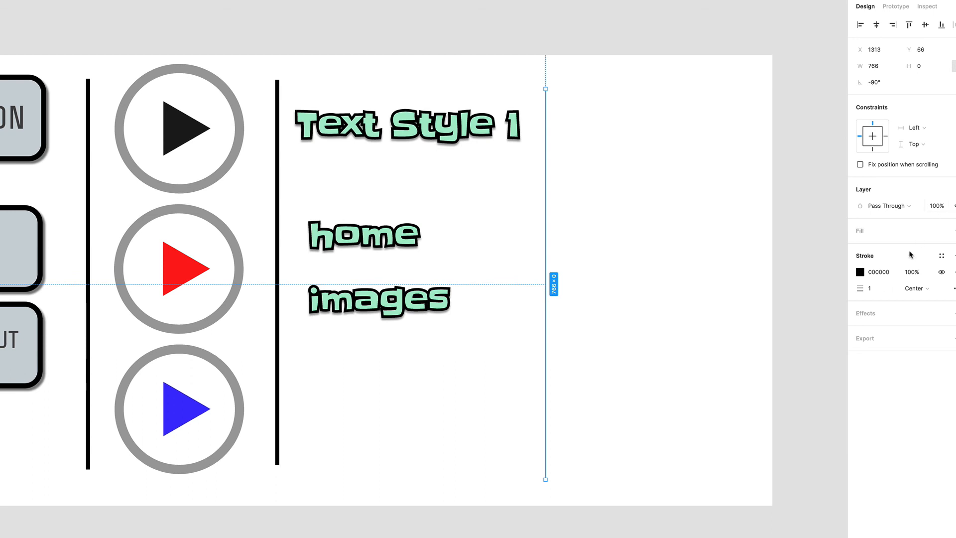
drag(865, 288, 880, 288)
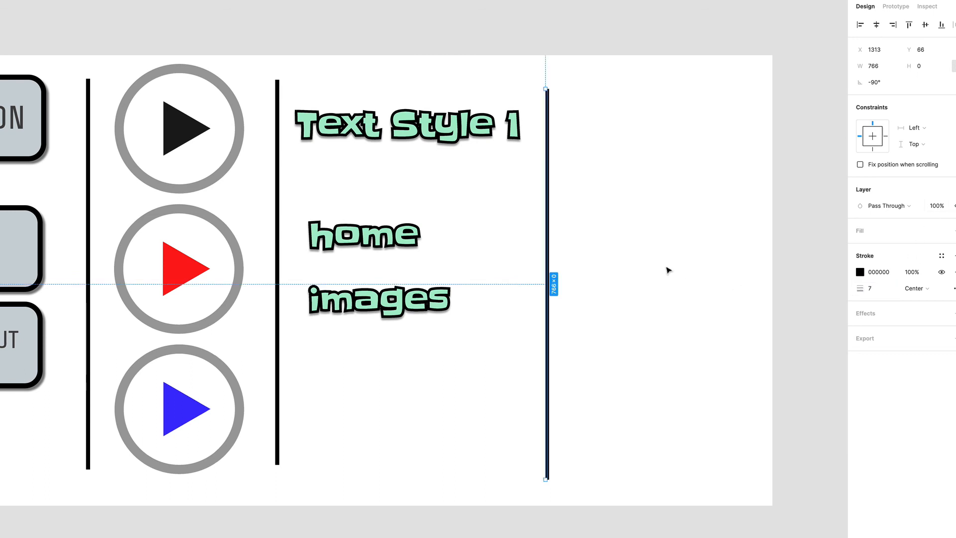
click(670, 244)
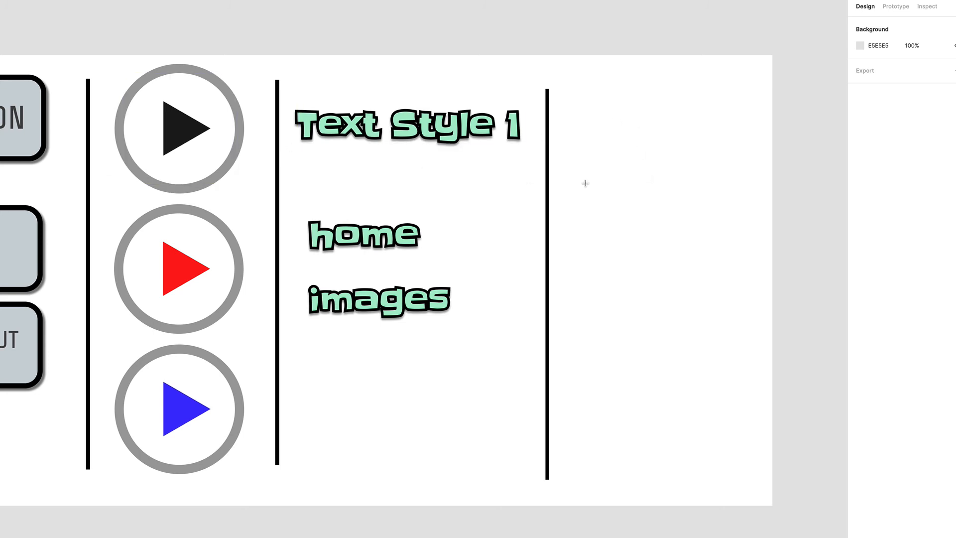
Step: Add a 'text style 2' label beside Text Style 1, right of the new divider
click(592, 152)
text(t)
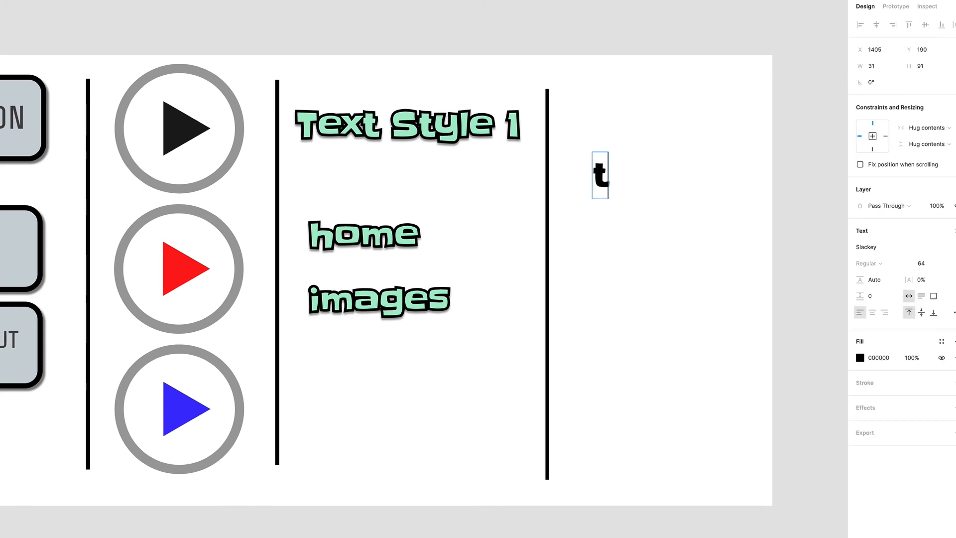
text(ext sty)
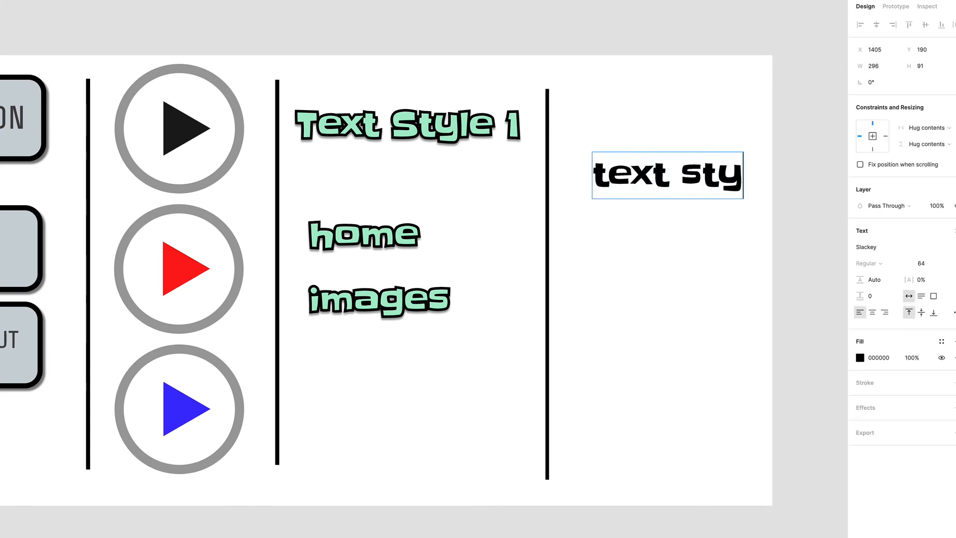
text(le)
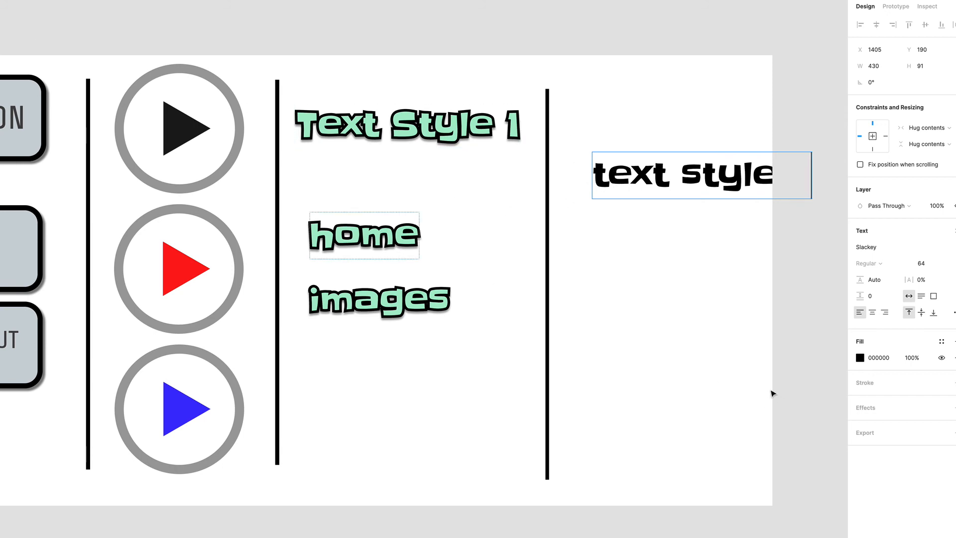
key(Escape)
drag(658, 181, 618, 135)
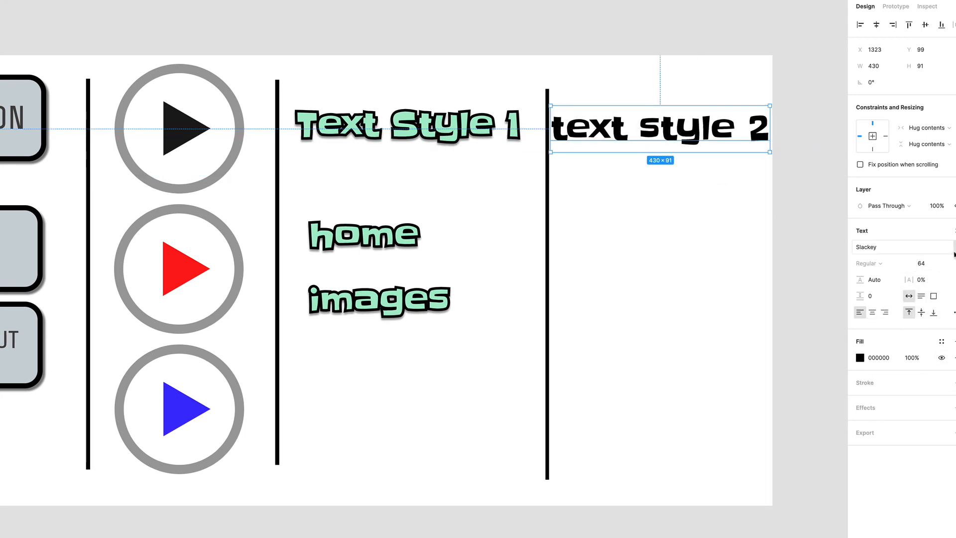
Step: Set the text style 2 font to Oranienbaum, trying Ovo first, and shift it slightly
click(891, 247)
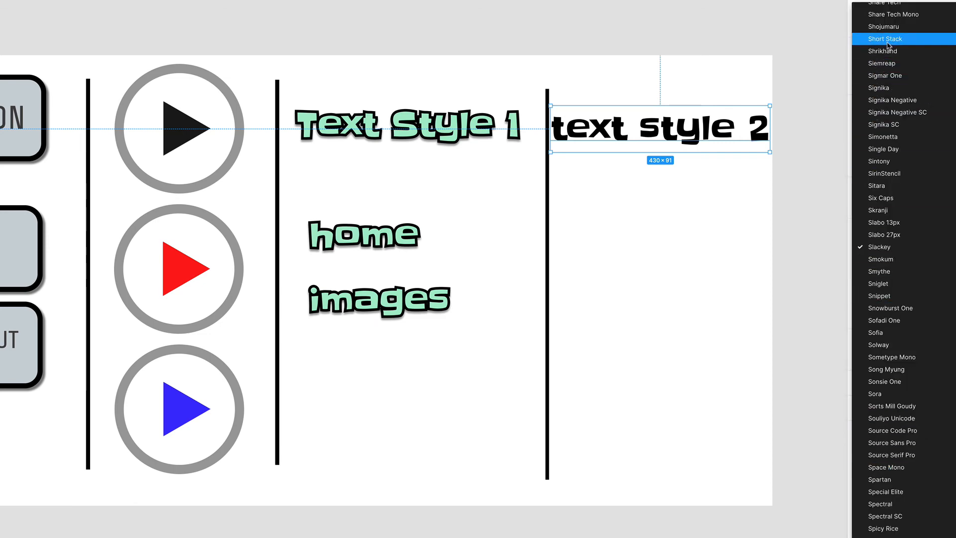
scroll(889, 46, up, 10)
scroll(889, 46, up, 20)
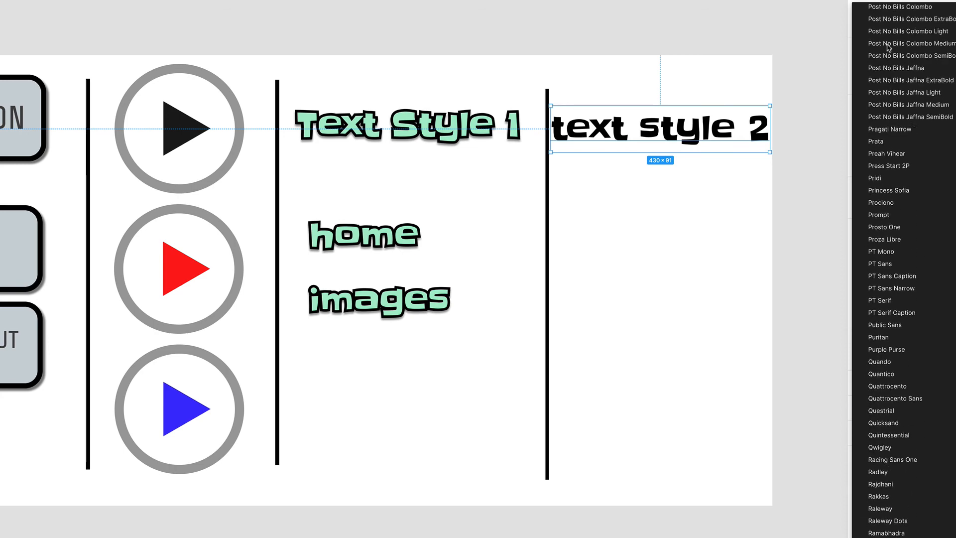
scroll(887, 46, up, 10)
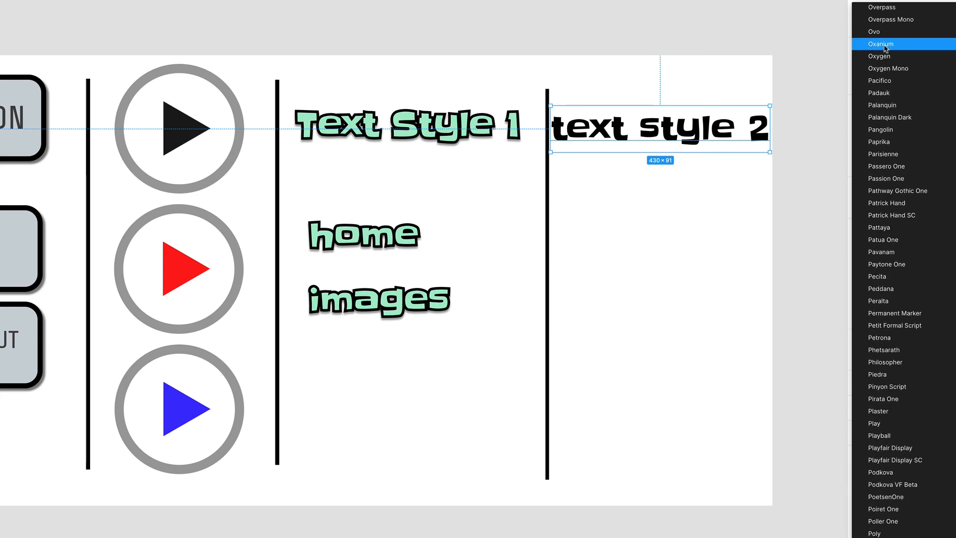
click(880, 33)
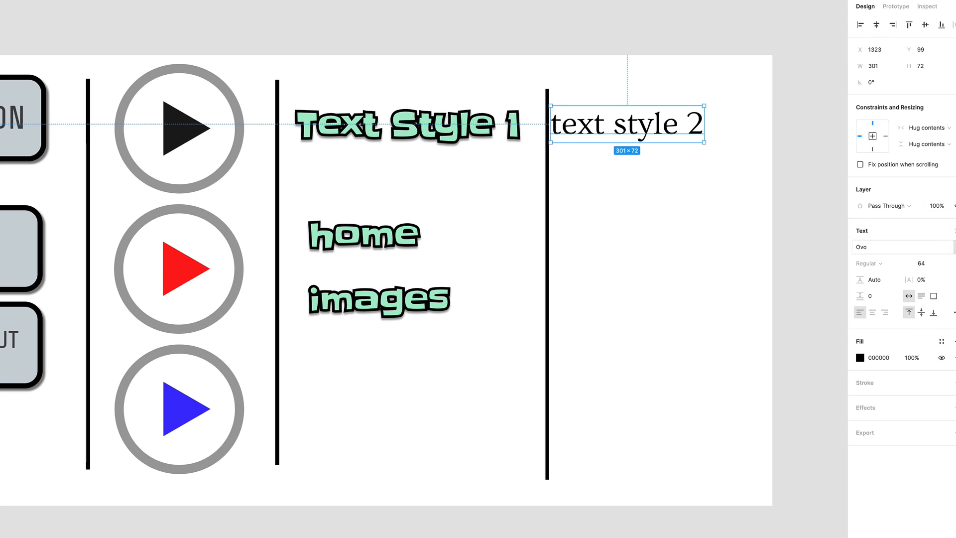
click(881, 247)
click(891, 118)
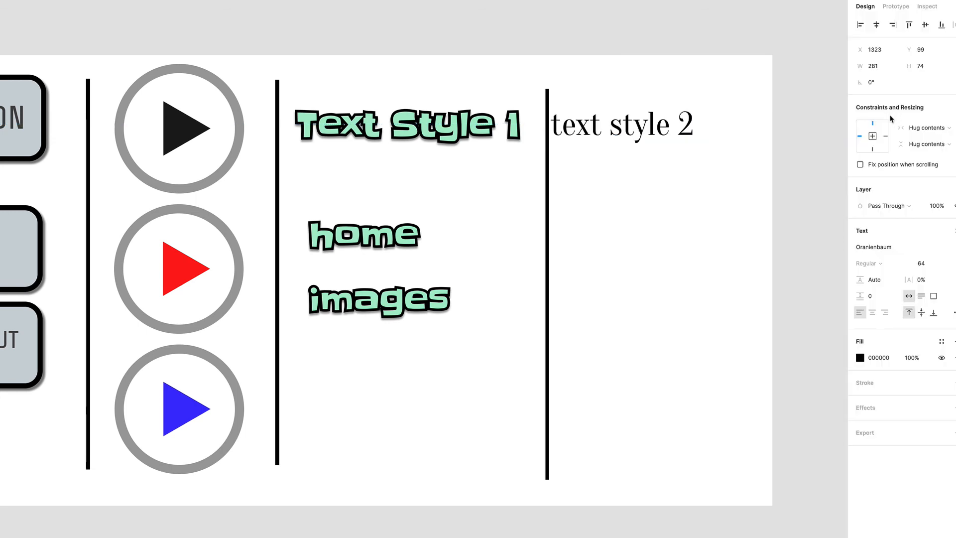
drag(626, 130, 659, 135)
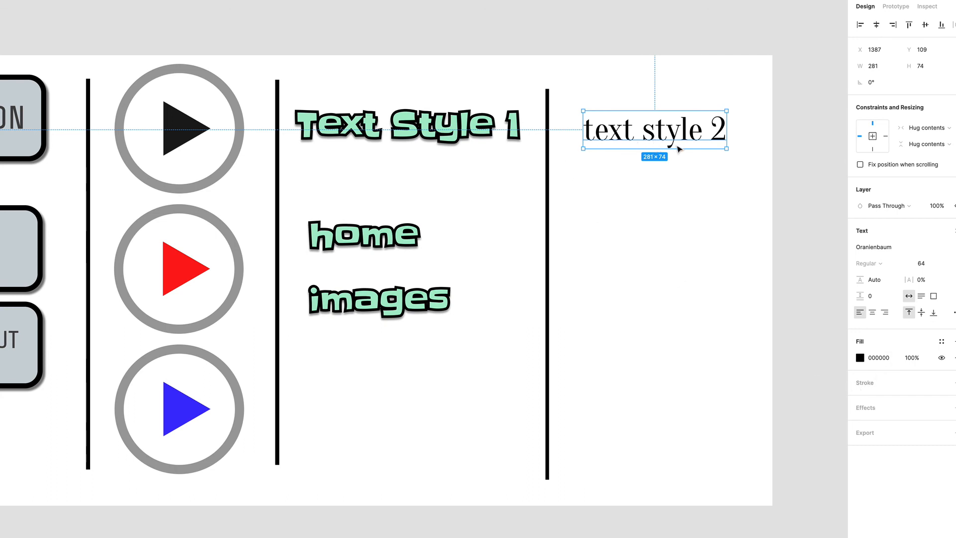
Step: Color text style 2 pure red FF0000 and make it a component with Ctrl+Alt+K
click(861, 359)
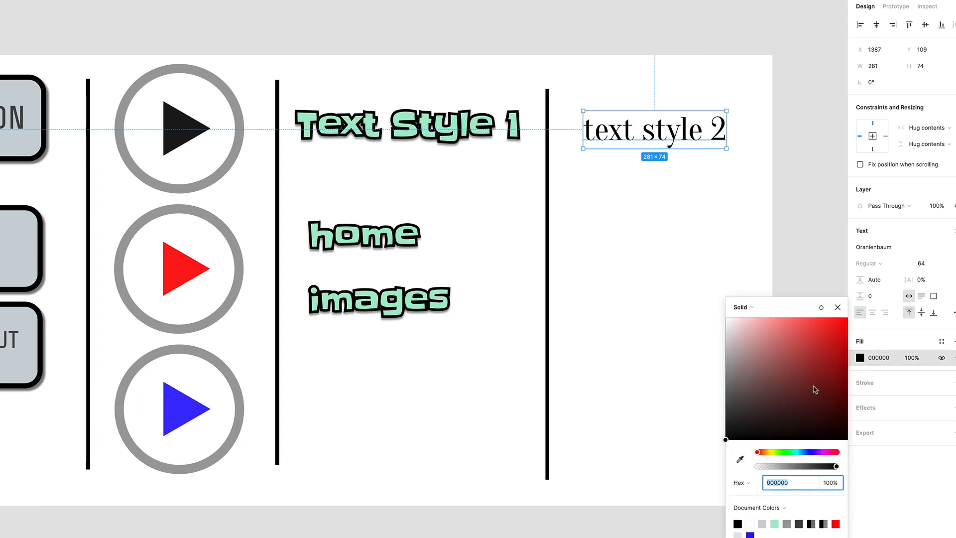
click(839, 331)
drag(840, 333, 848, 318)
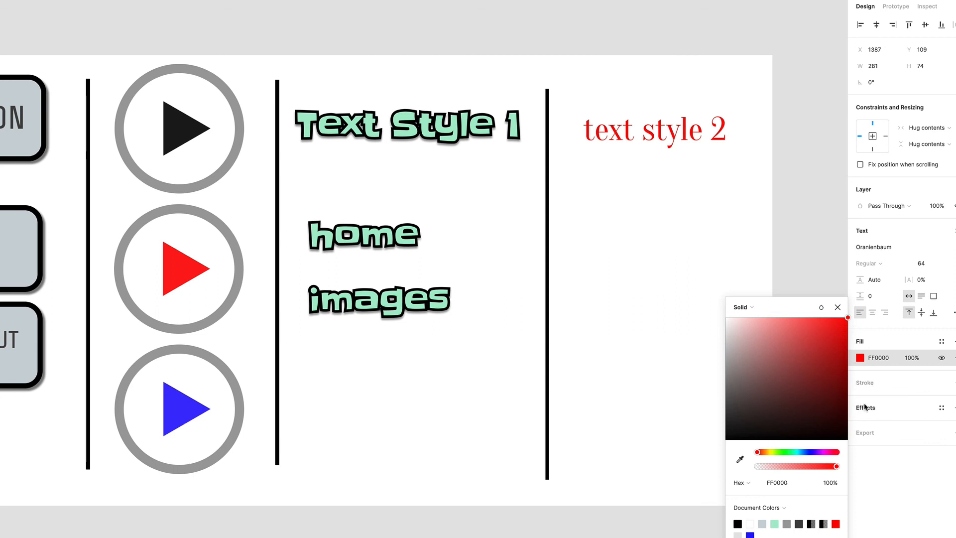
click(838, 308)
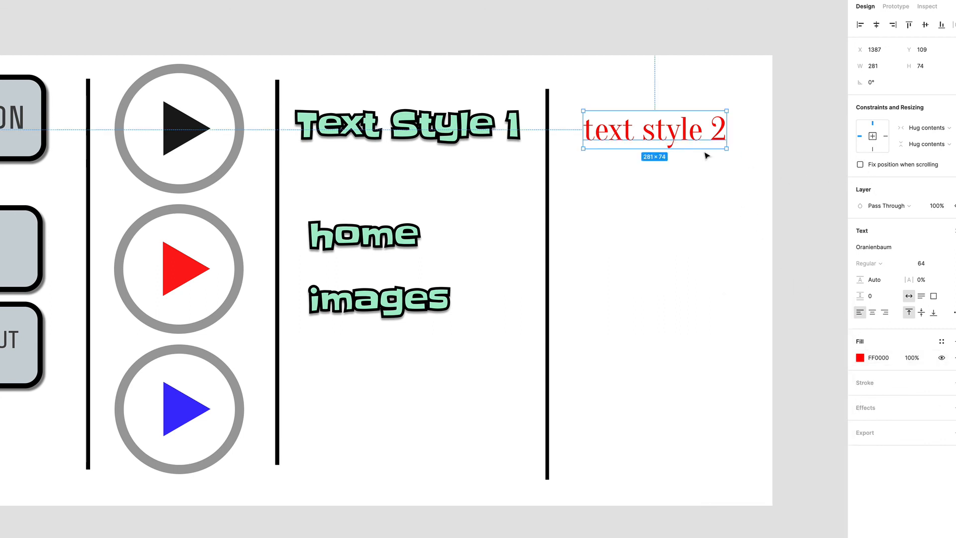
drag(670, 141, 674, 142)
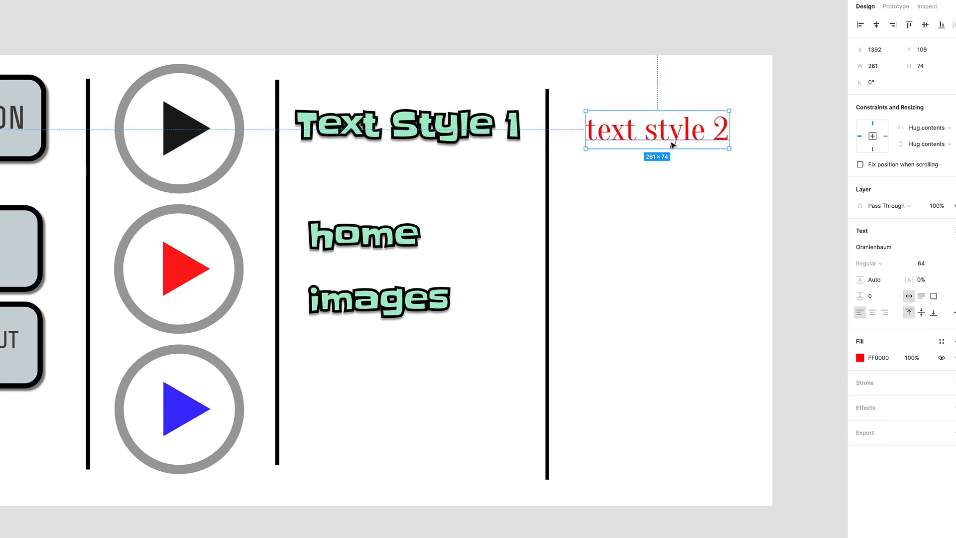
key(ctrl+alt+k)
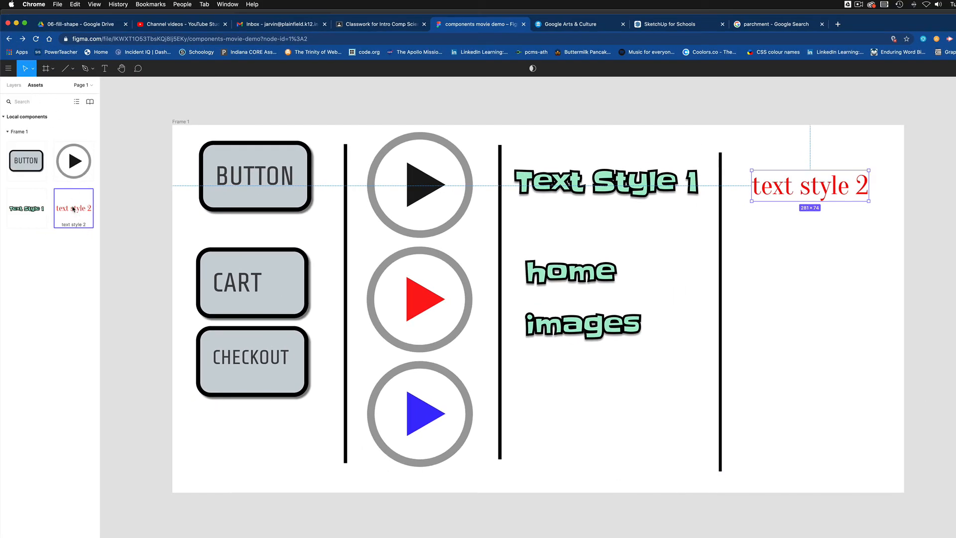
Step: Place two text style 2 instances below the original and rename the first to 'videos'
drag(69, 212, 746, 299)
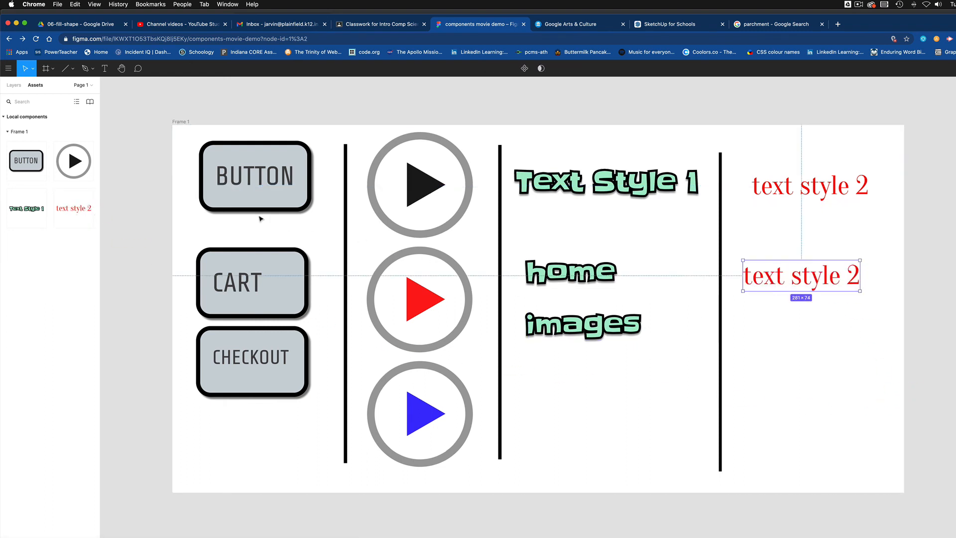
drag(73, 209, 805, 336)
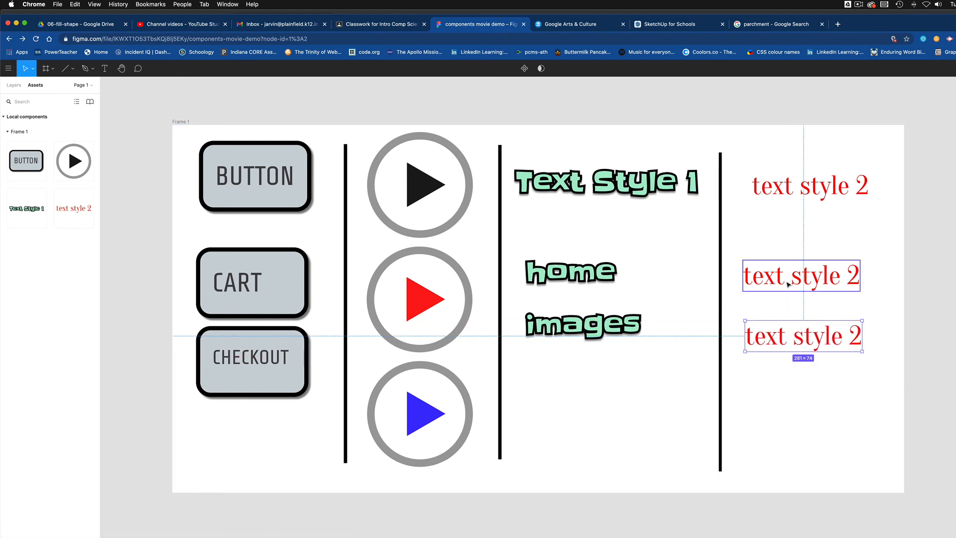
drag(787, 283, 787, 284)
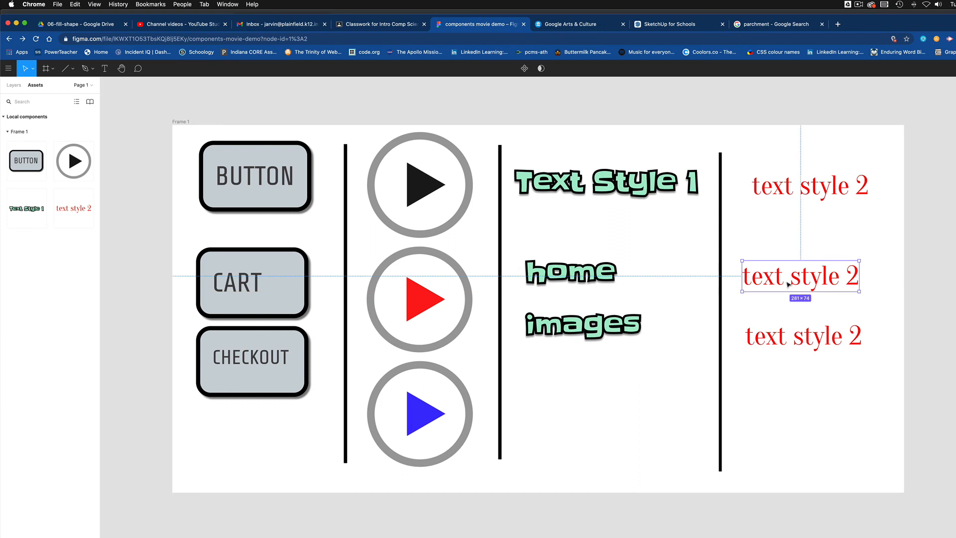
double_click(774, 282)
double_click(763, 281)
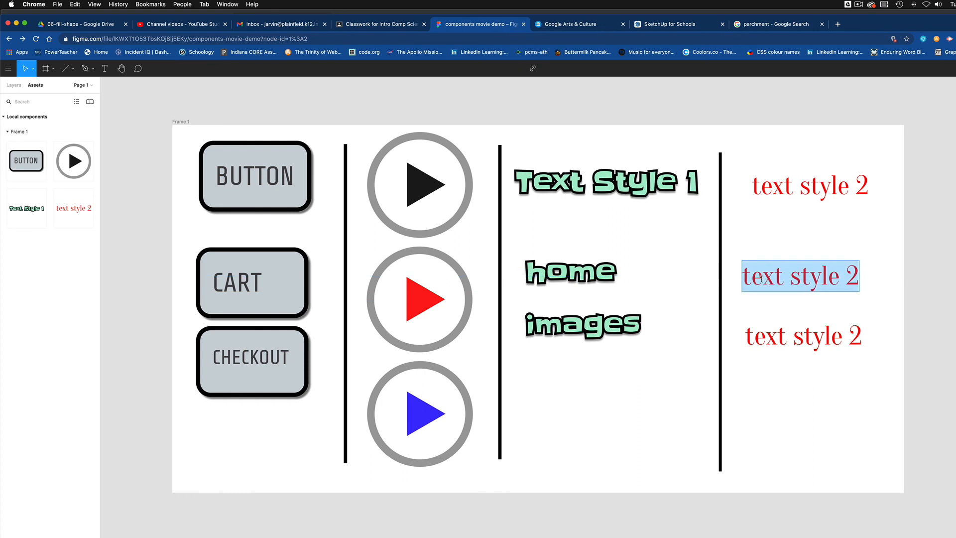
text(videos)
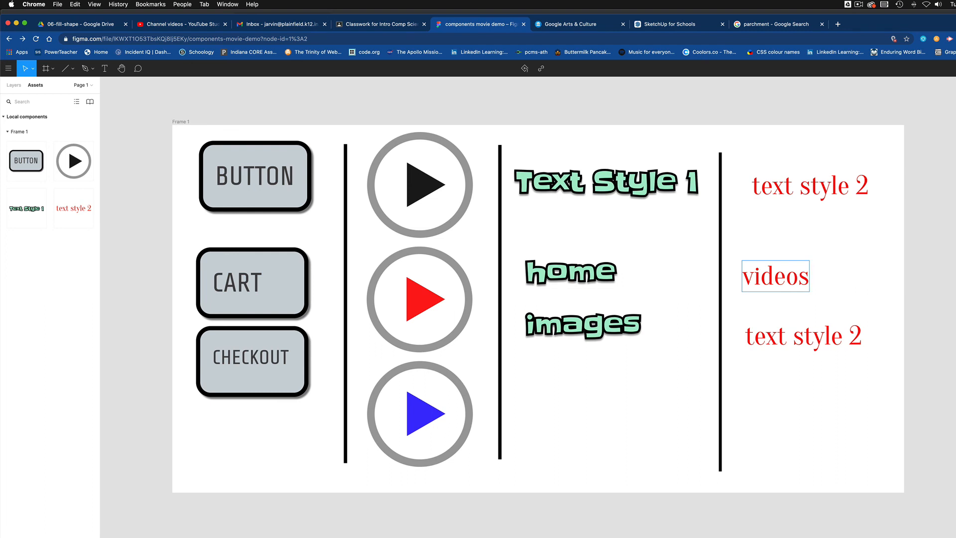
Step: Rename the other instance to 'cart' and stack videos and cart under text style 2
scroll(832, 353, left, 2)
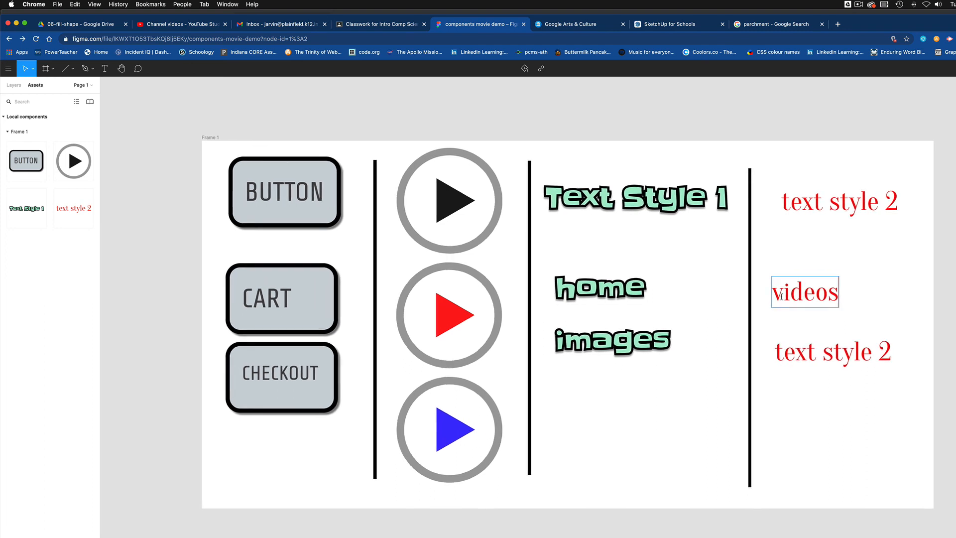
triple_click(811, 352)
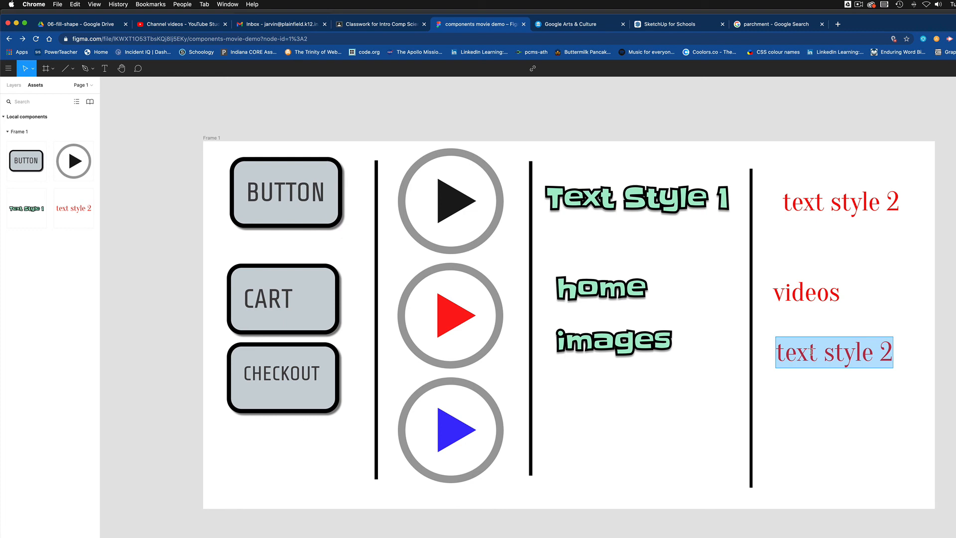
text(cart)
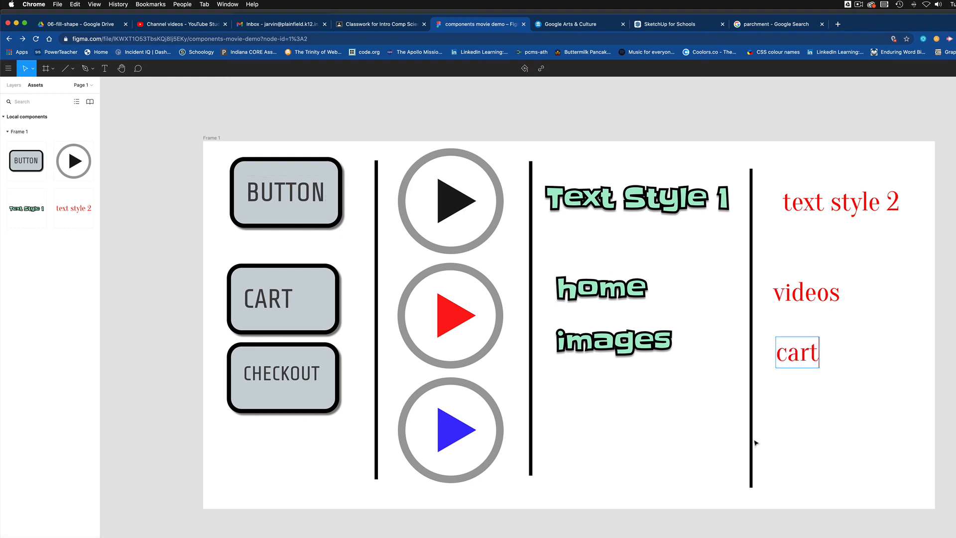
key(Escape)
drag(827, 307, 833, 302)
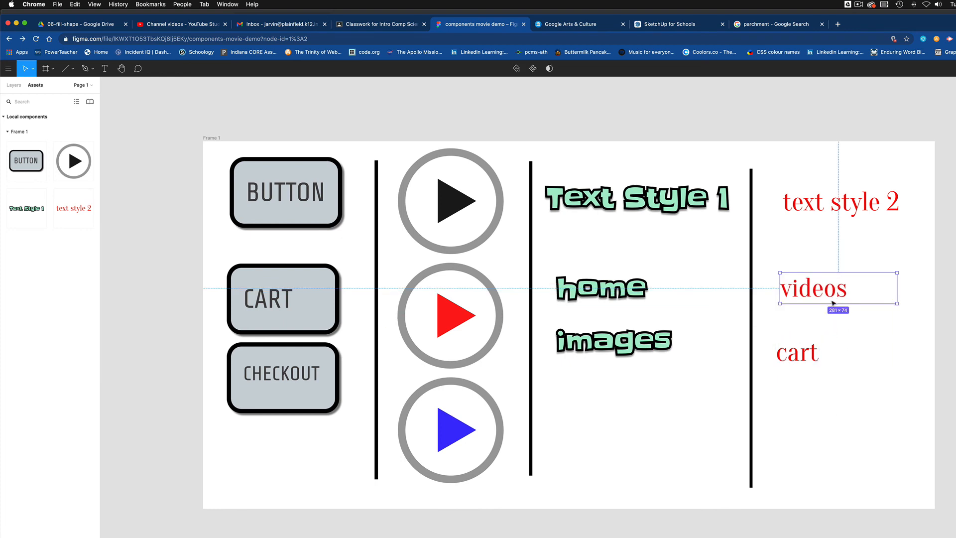
drag(805, 359, 813, 336)
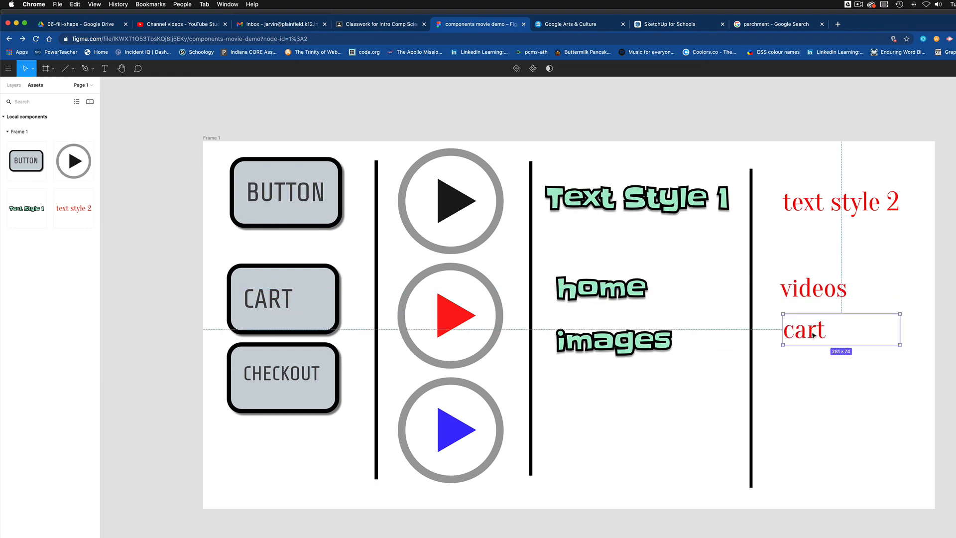
mouse_move(841, 219)
mouse_down()
mouse_move(832, 228)
mouse_move(831, 217)
mouse_up()
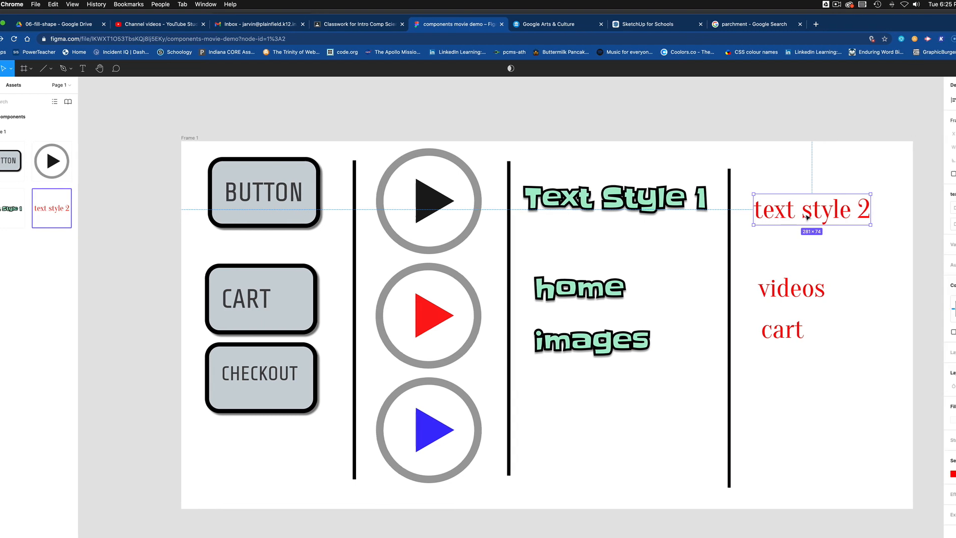
Step: Change the text style 2 main component's fill from red to purple D705F9
double_click(723, 214)
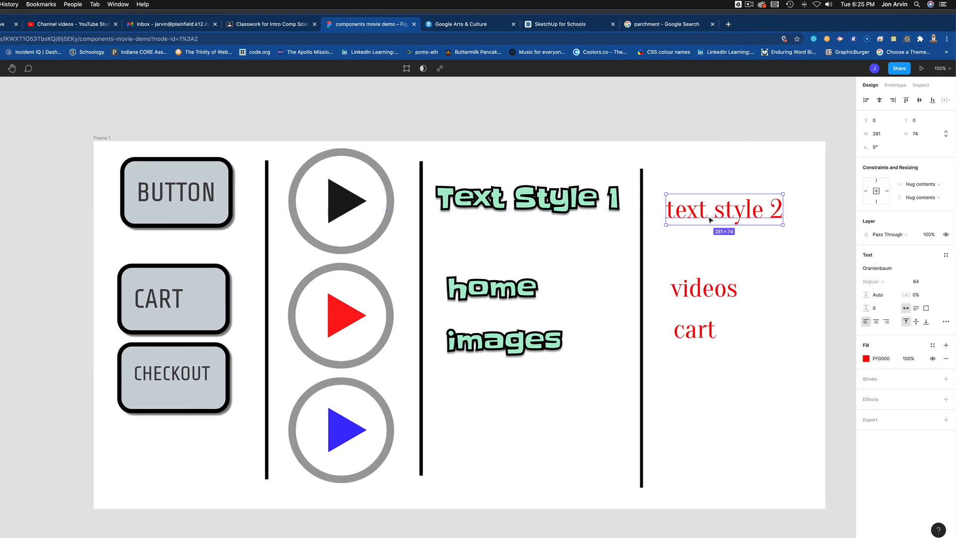
click(867, 359)
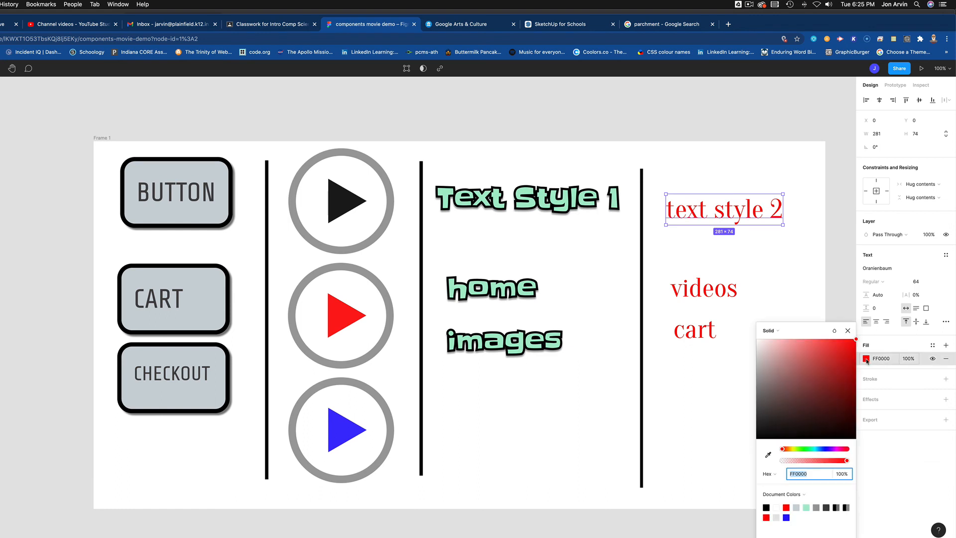
click(801, 452)
mouse_move(811, 380)
mouse_down()
mouse_move(824, 348)
mouse_move(793, 344)
mouse_move(845, 346)
mouse_move(854, 396)
mouse_up()
drag(827, 449, 835, 449)
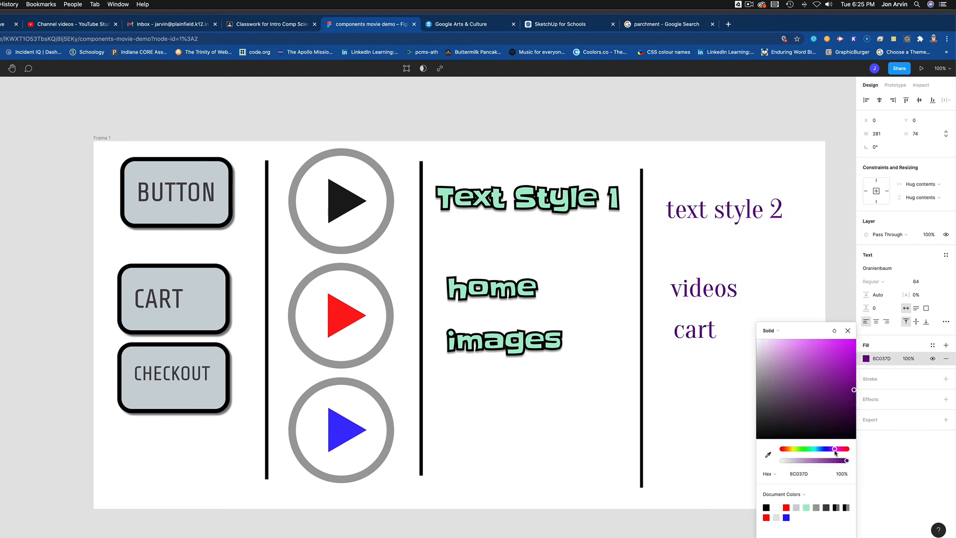
drag(829, 375, 854, 342)
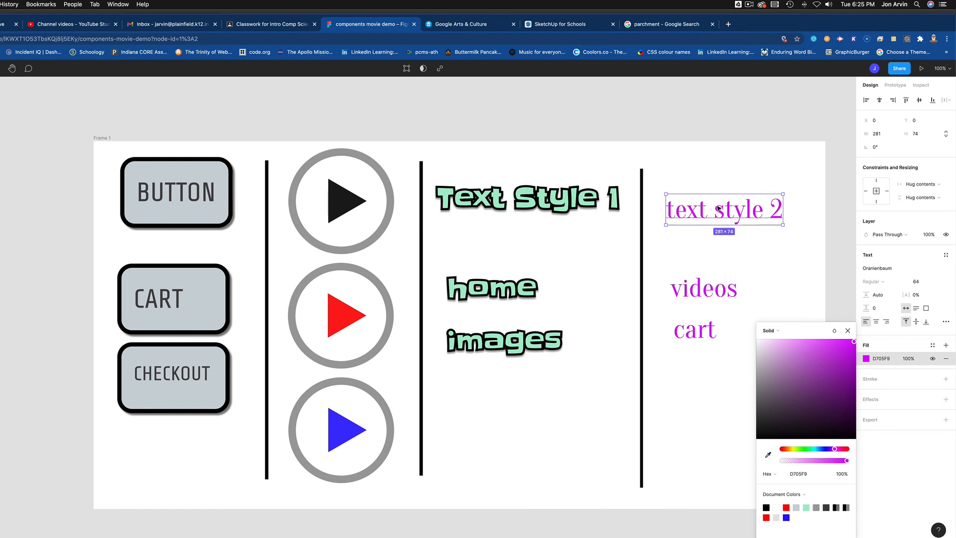
drag(717, 207, 713, 205)
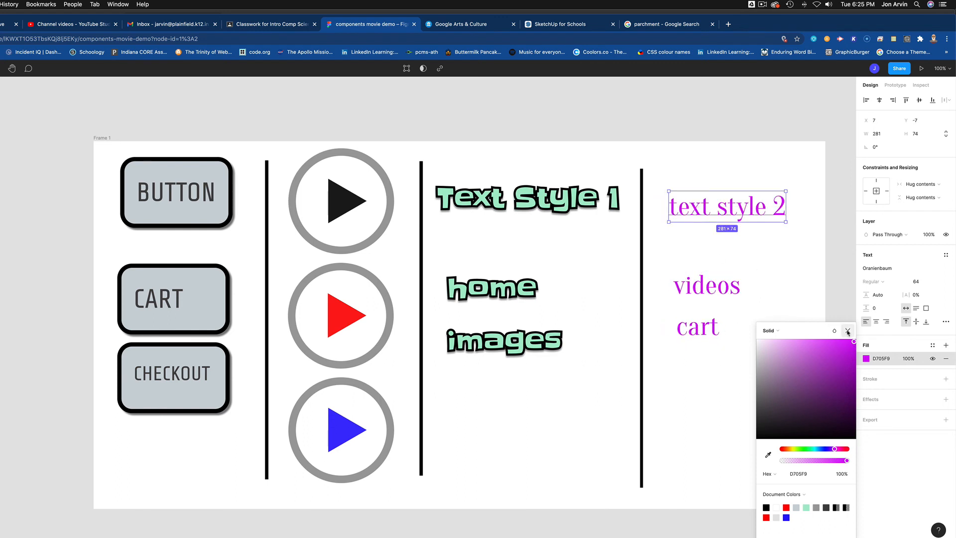
click(848, 330)
click(794, 300)
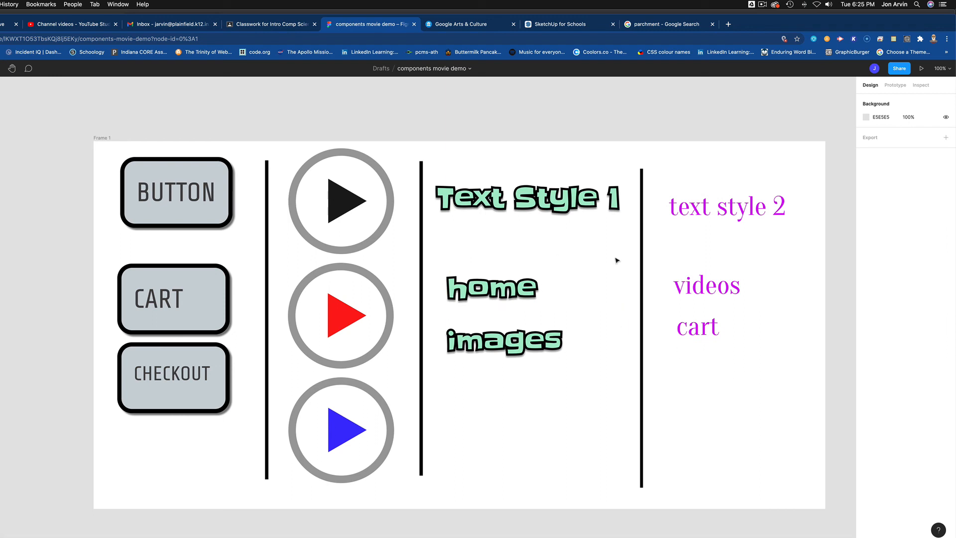
Step: Nudge the CART and CHECKOUT buttons and the three play circles into alignment
click(205, 211)
drag(209, 324, 209, 323)
drag(207, 371, 208, 369)
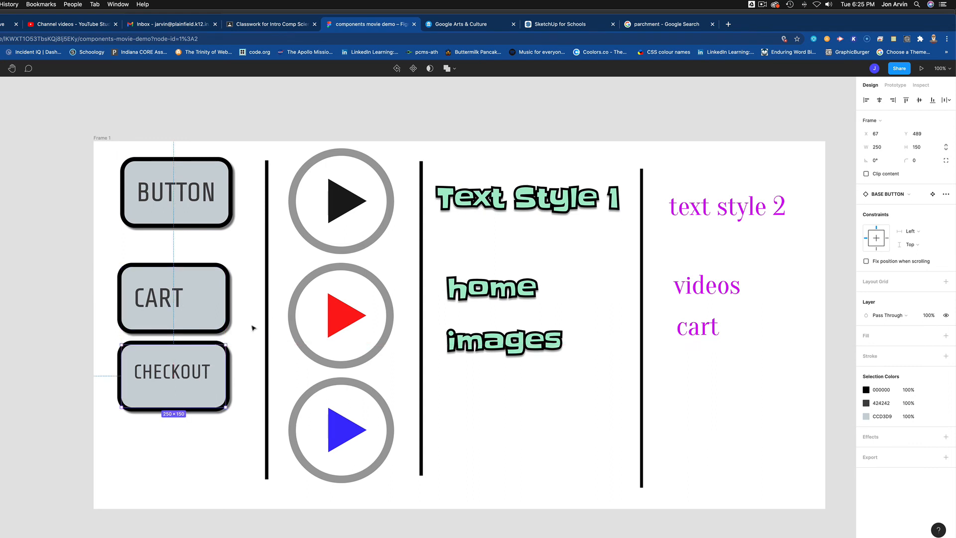
mouse_move(351, 209)
mouse_down()
mouse_move(341, 204)
mouse_move(351, 211)
mouse_up()
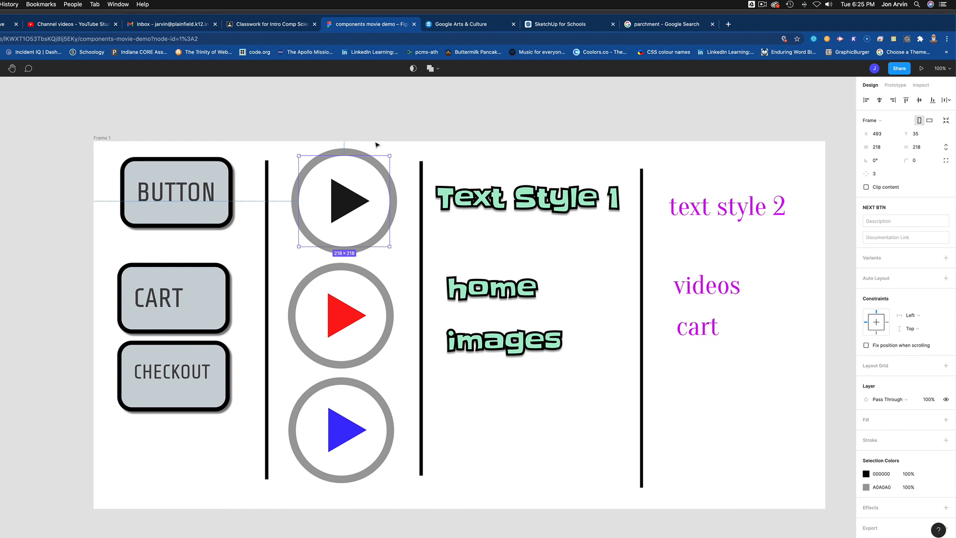
drag(344, 317, 346, 320)
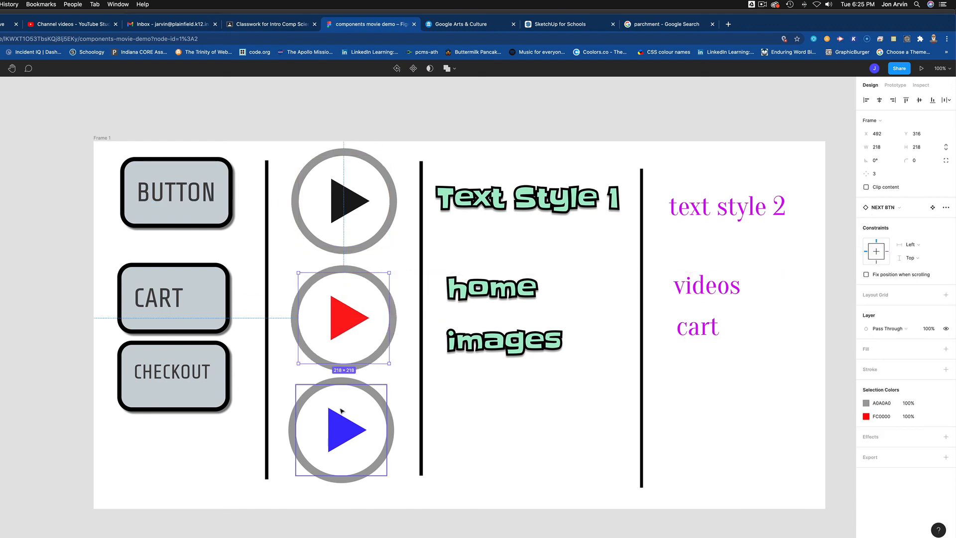
drag(342, 421, 344, 425)
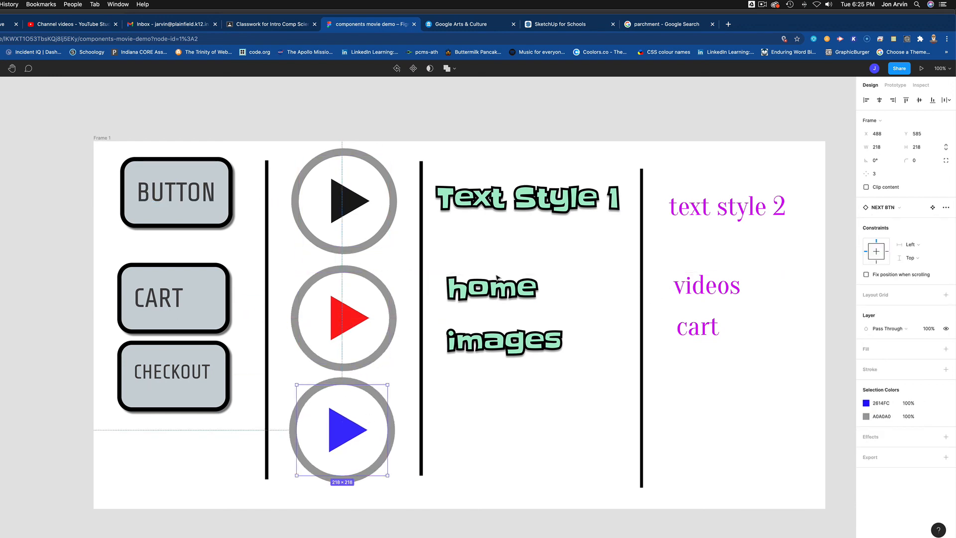
Step: Raise Text Style 1, home and images, and level text style 2 with Text Style 1
drag(528, 198, 530, 190)
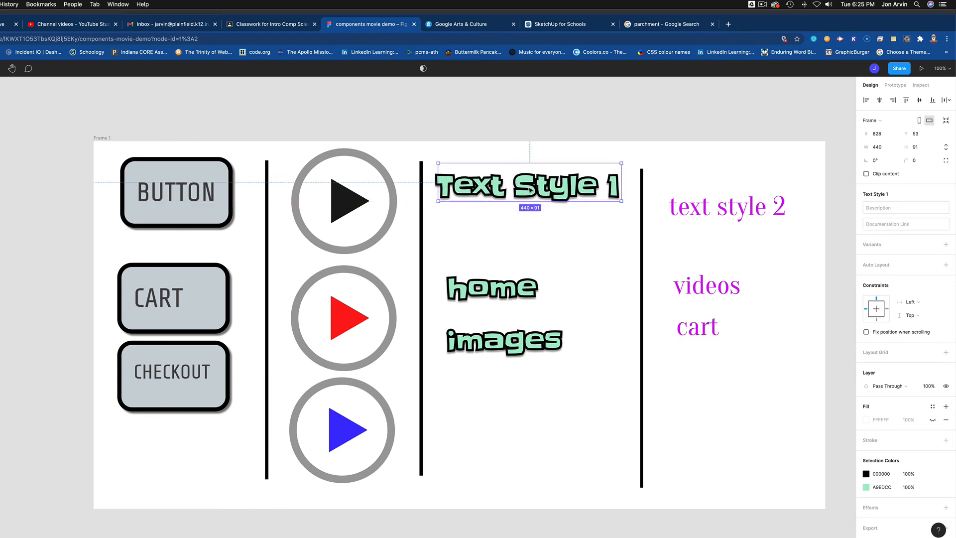
drag(520, 298, 512, 279)
drag(508, 358, 501, 352)
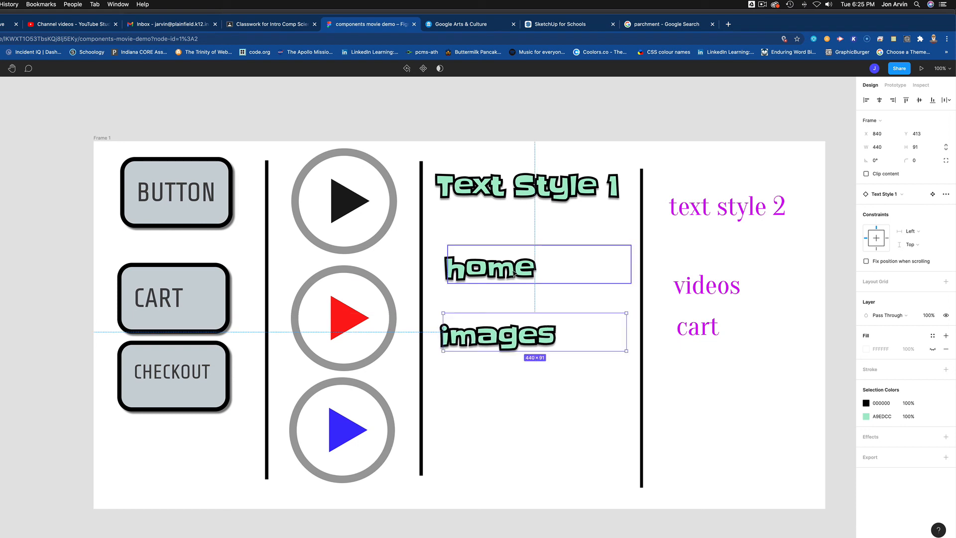
drag(526, 198, 530, 200)
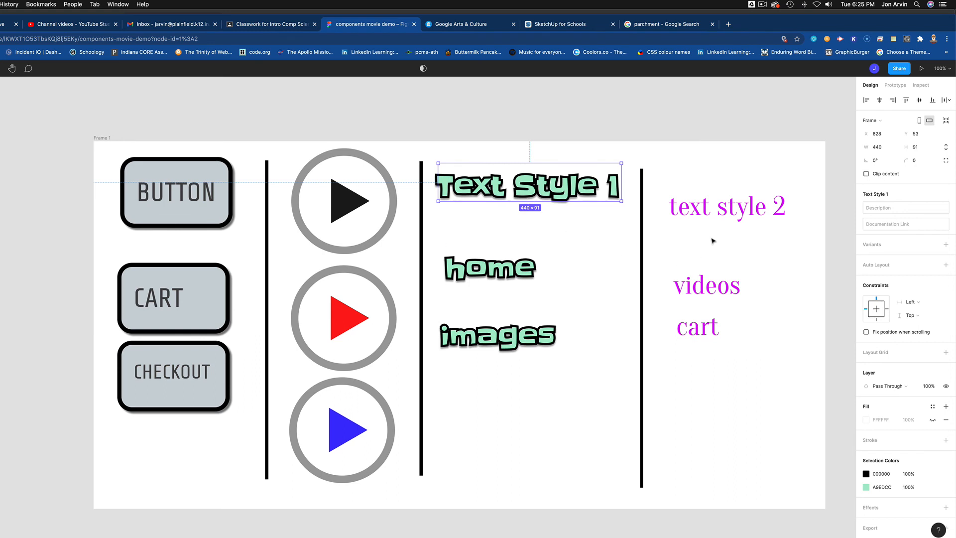
drag(717, 223, 719, 198)
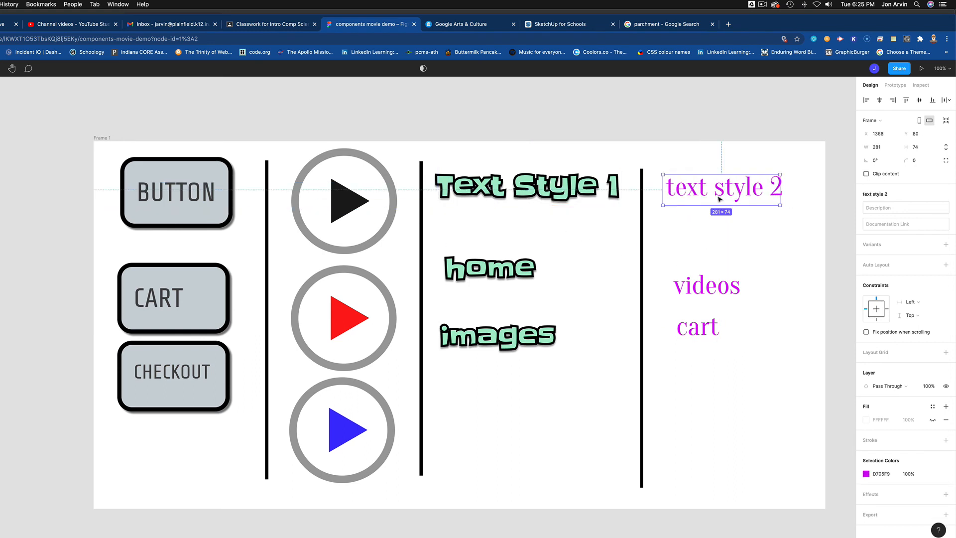
click(560, 193)
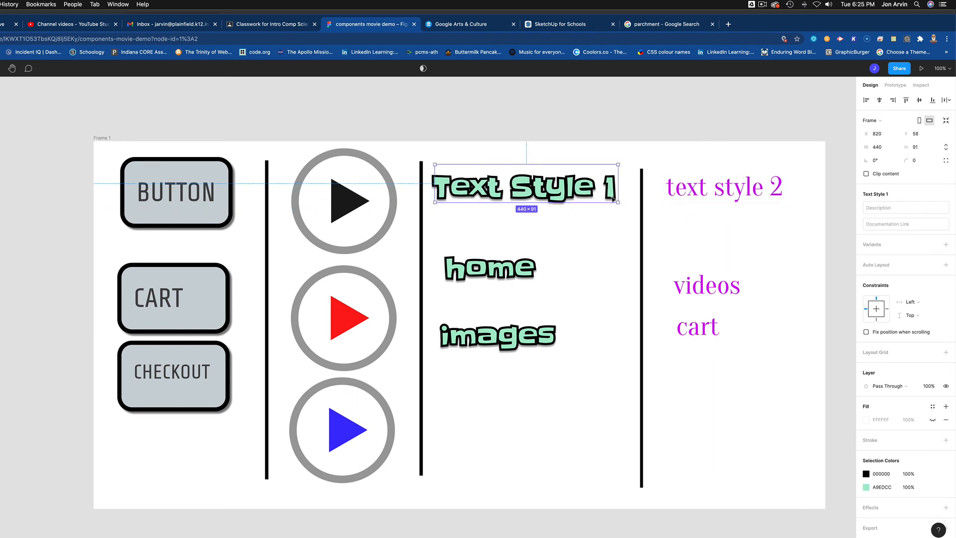
drag(567, 187, 571, 186)
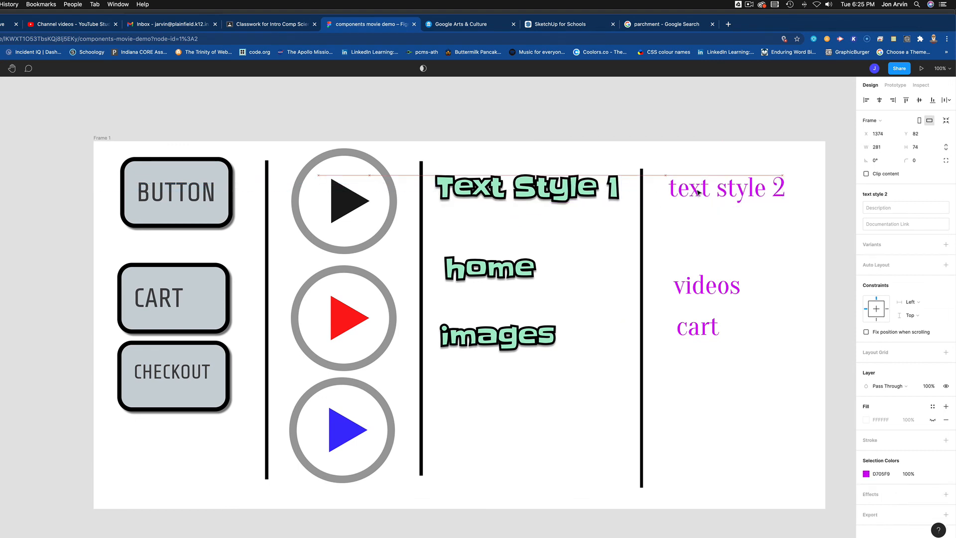
Step: Tidy videos and cart into a stack under text style 2, then view the Share options
click(697, 190)
drag(709, 297, 716, 292)
drag(698, 333, 703, 326)
drag(714, 287, 711, 277)
drag(705, 323, 707, 320)
drag(711, 195, 707, 196)
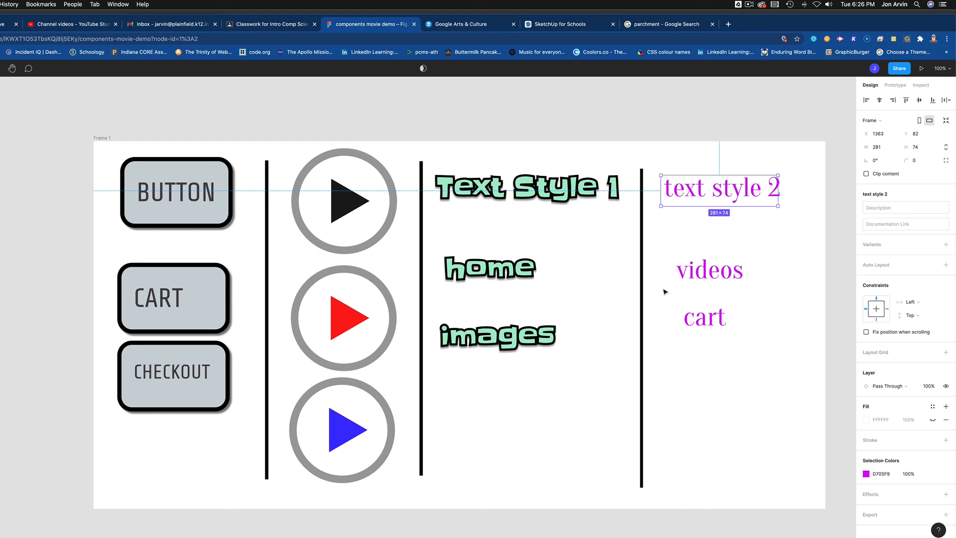
click(899, 69)
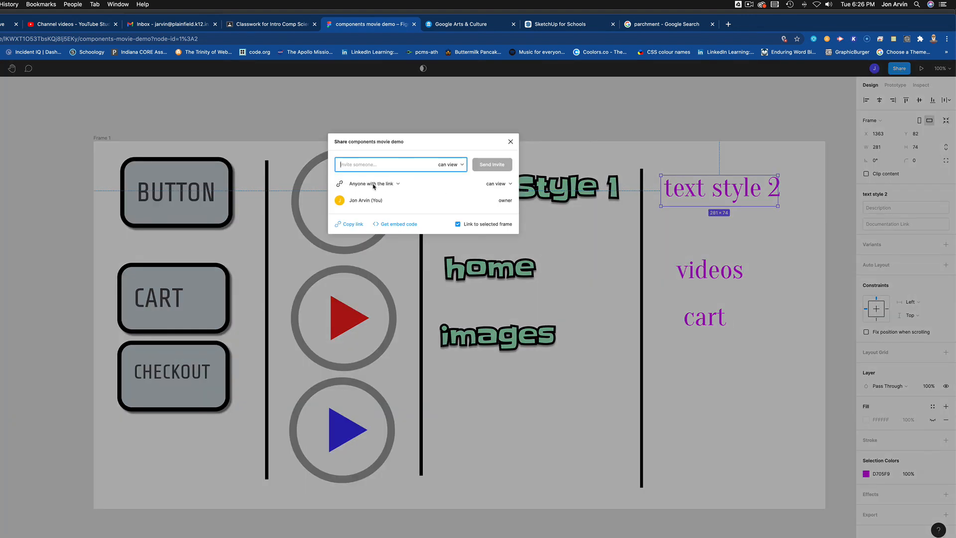
click(510, 142)
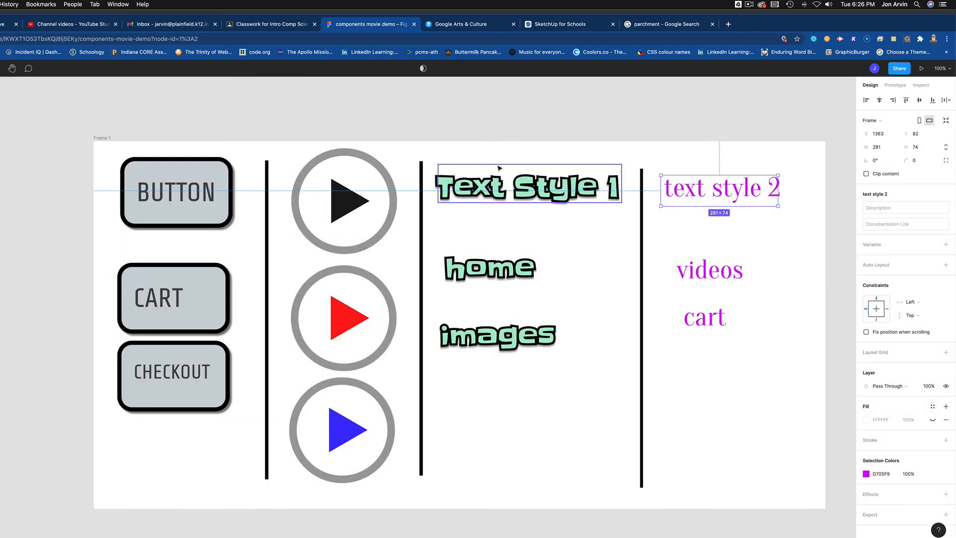